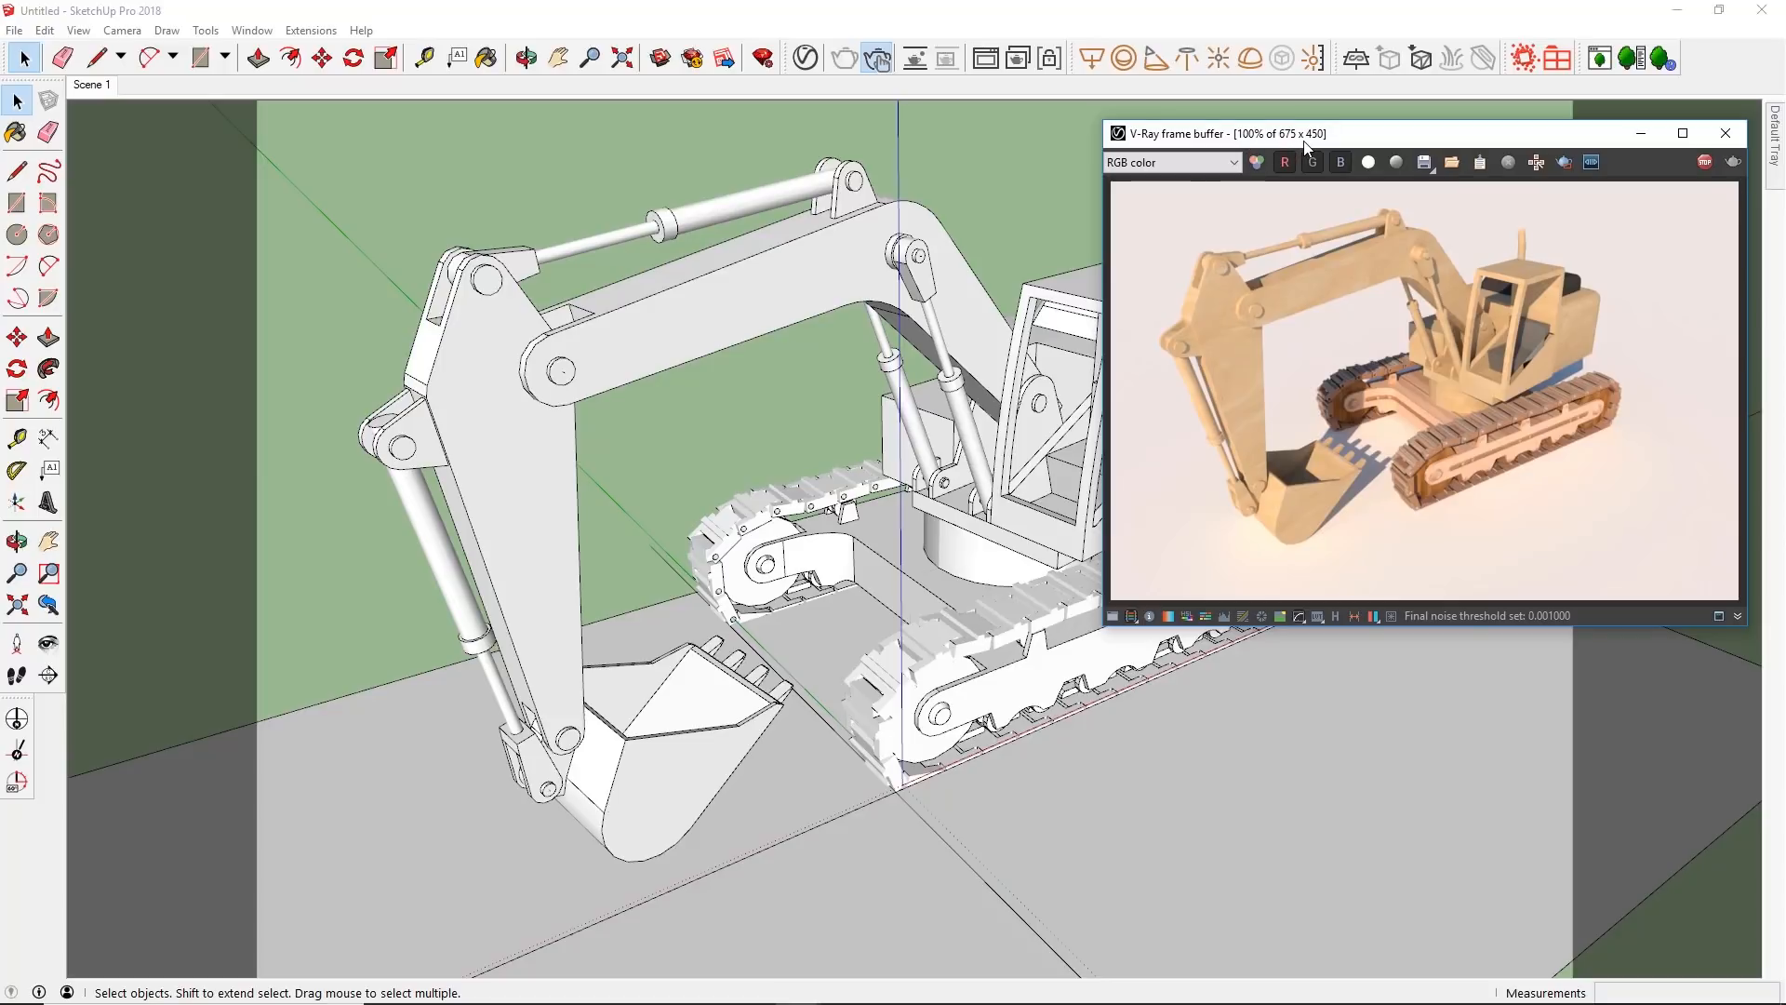
Step: Set the render output image height to 650 and enlarge the frame buffer window to fit the full 975 x 650 render
click(808, 64)
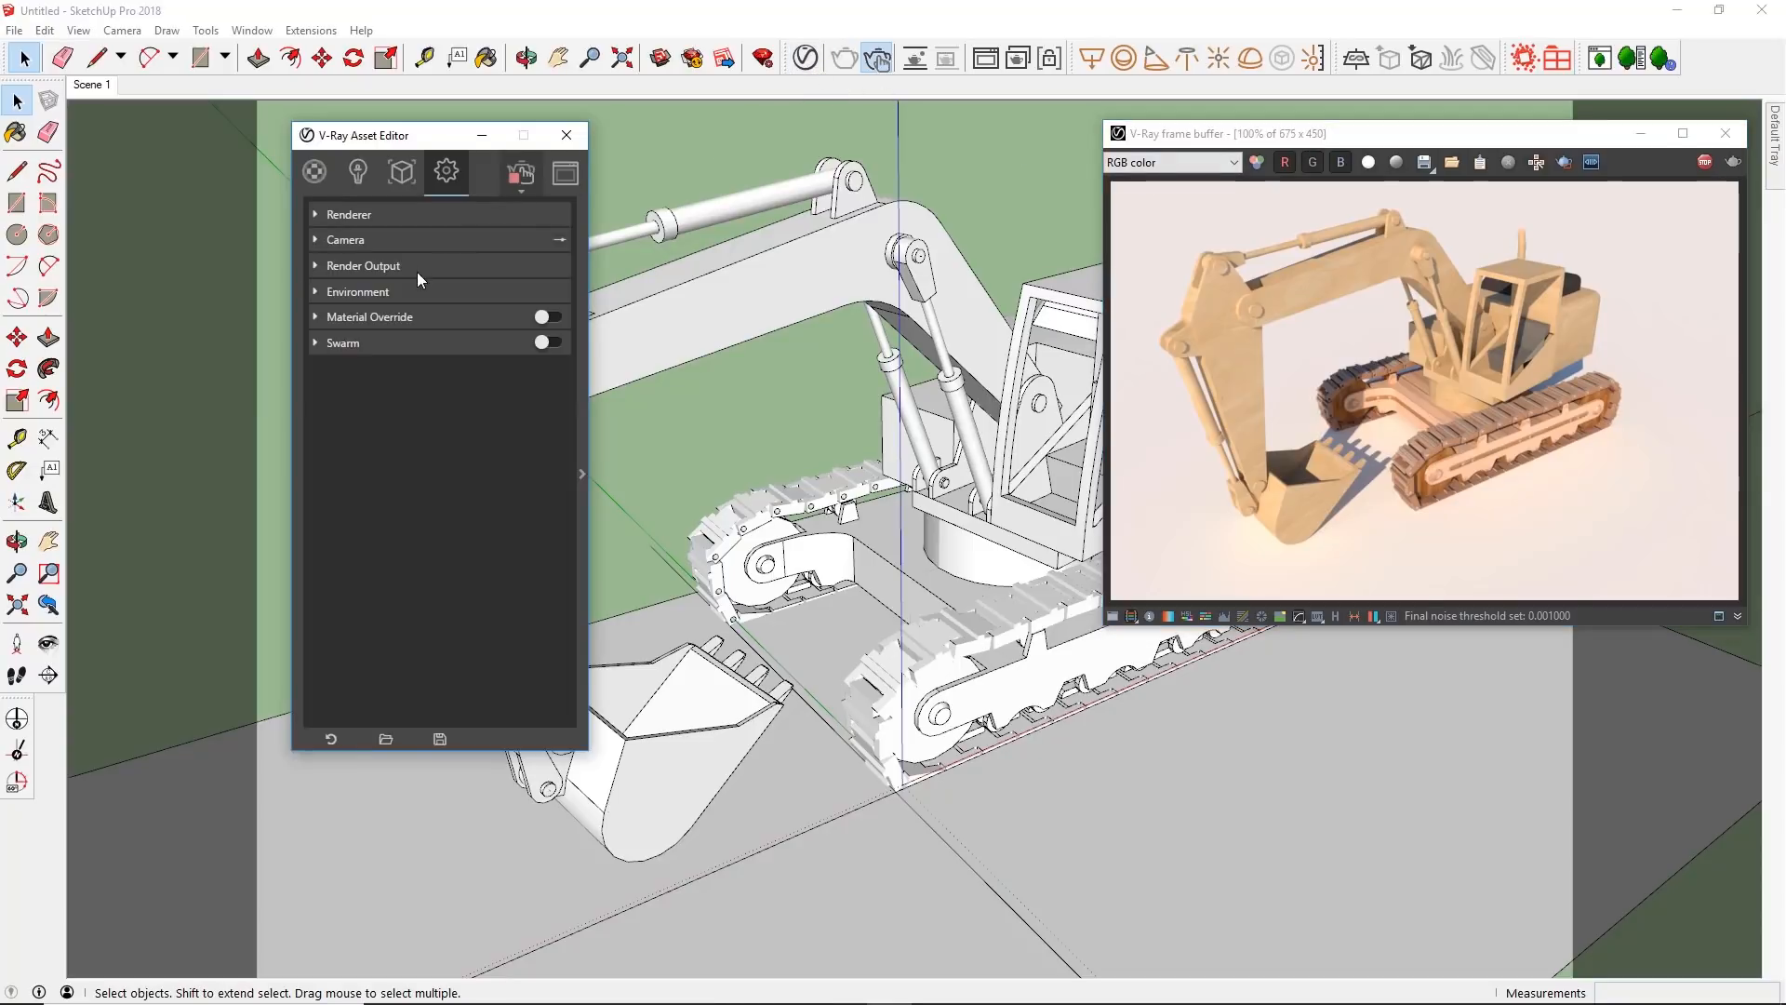
click(417, 270)
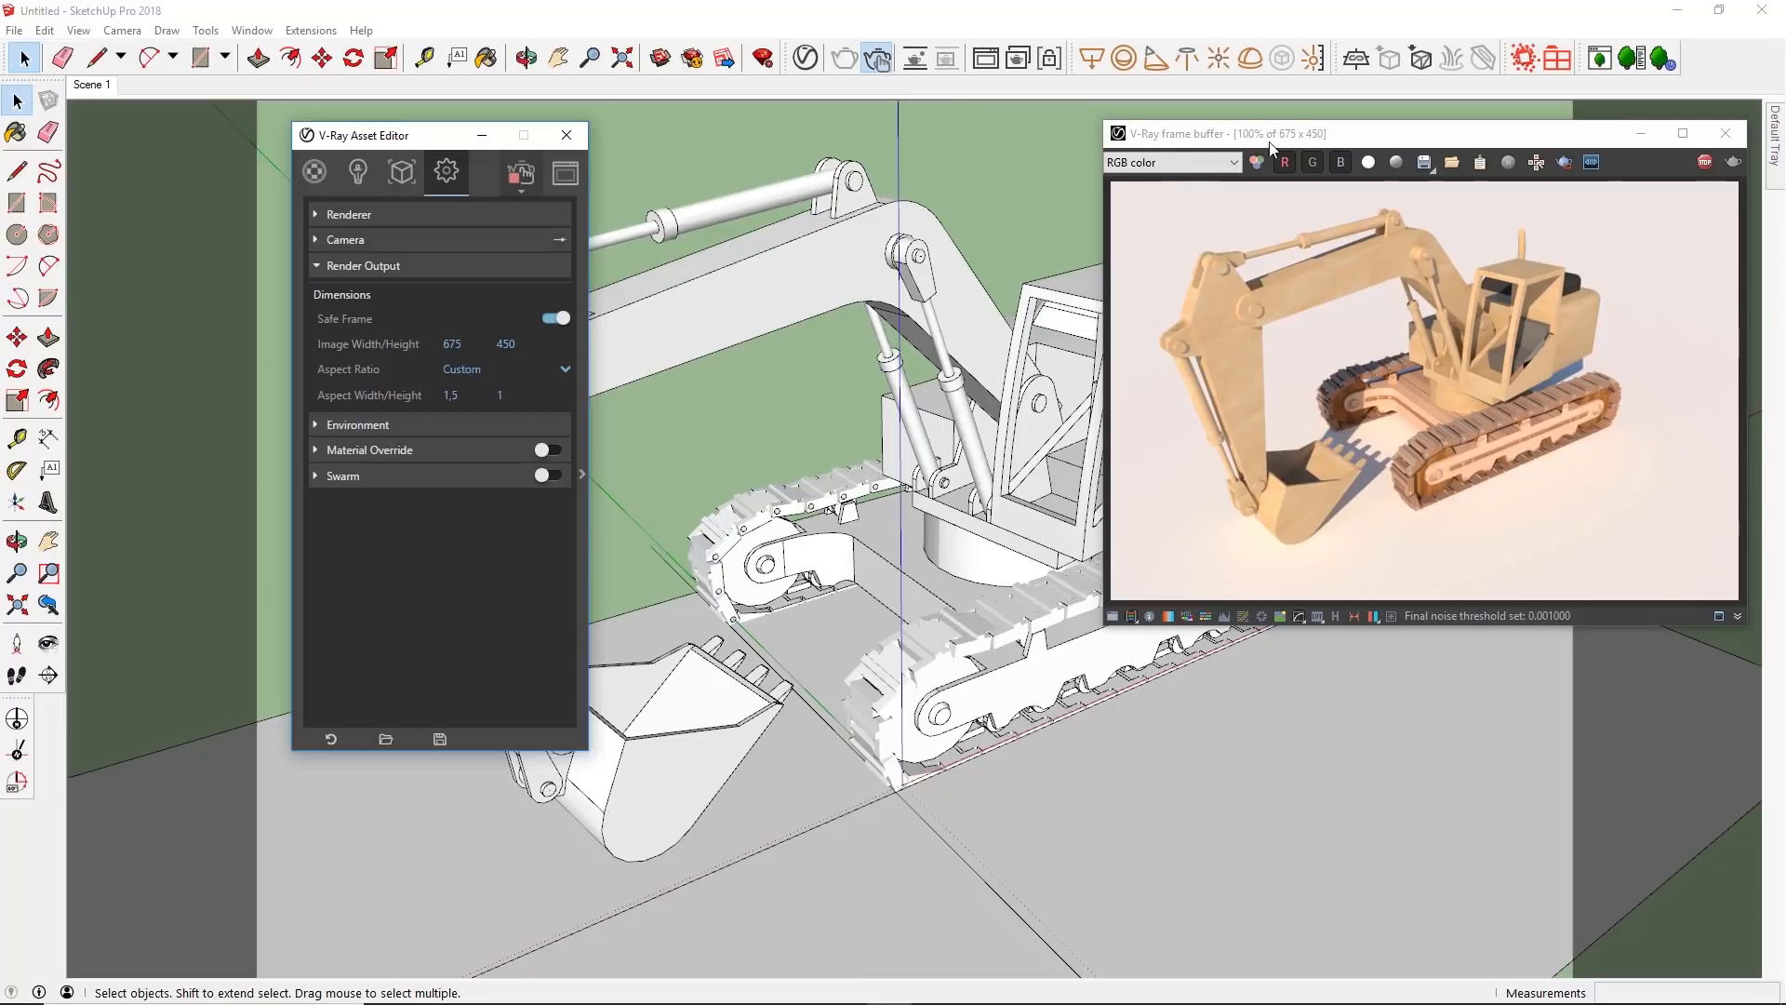
click(523, 344)
text(6)
text(50)
key(Return)
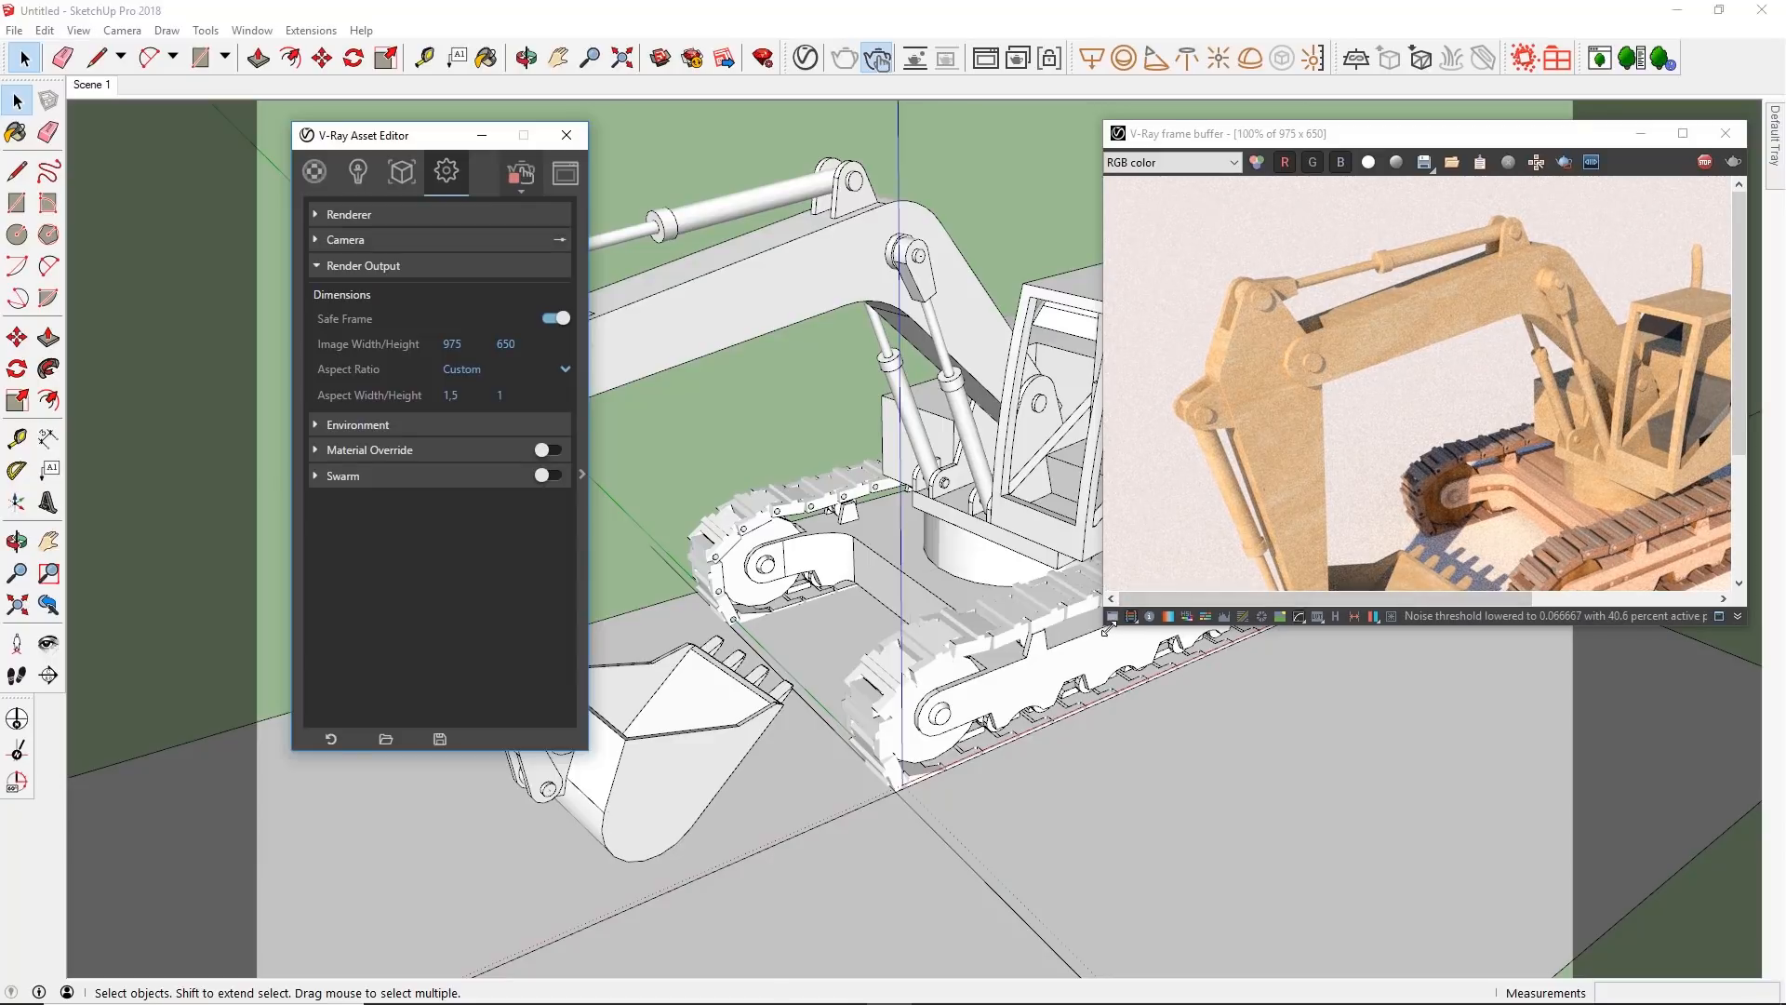
drag(1105, 629, 831, 806)
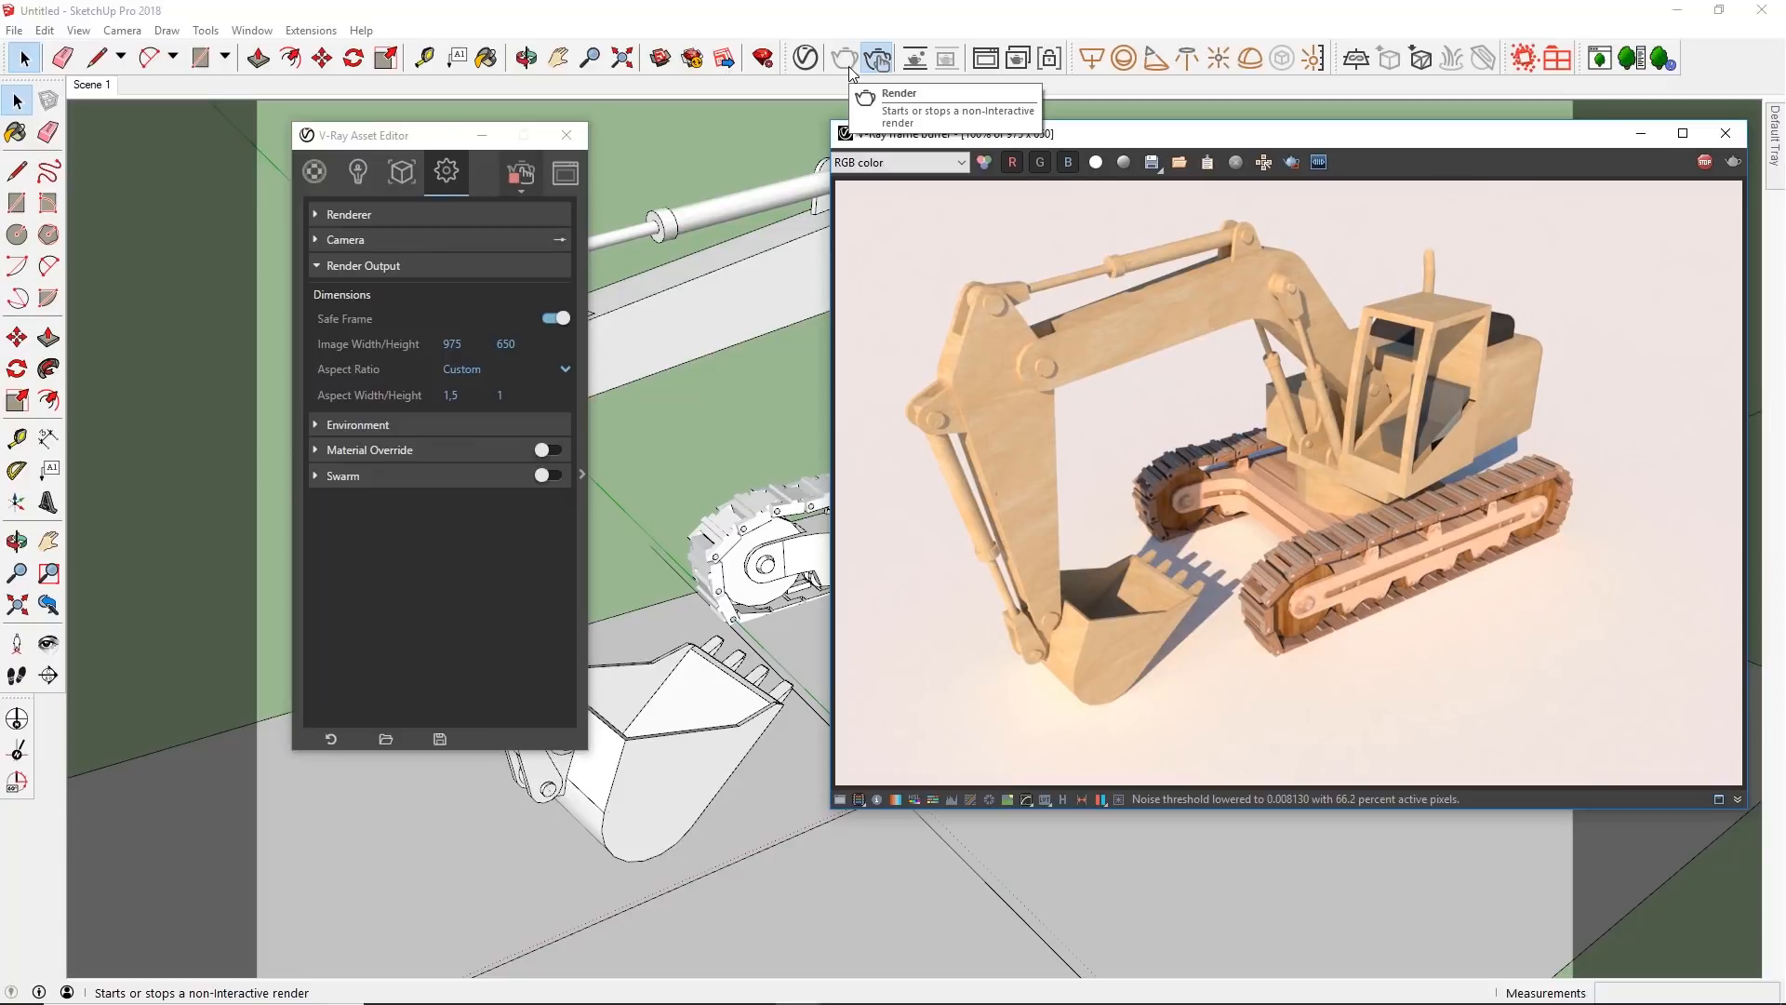
Step: Zoom in on the excavator render in the frame buffer to inspect it, and return the zoom to 100%
click(521, 345)
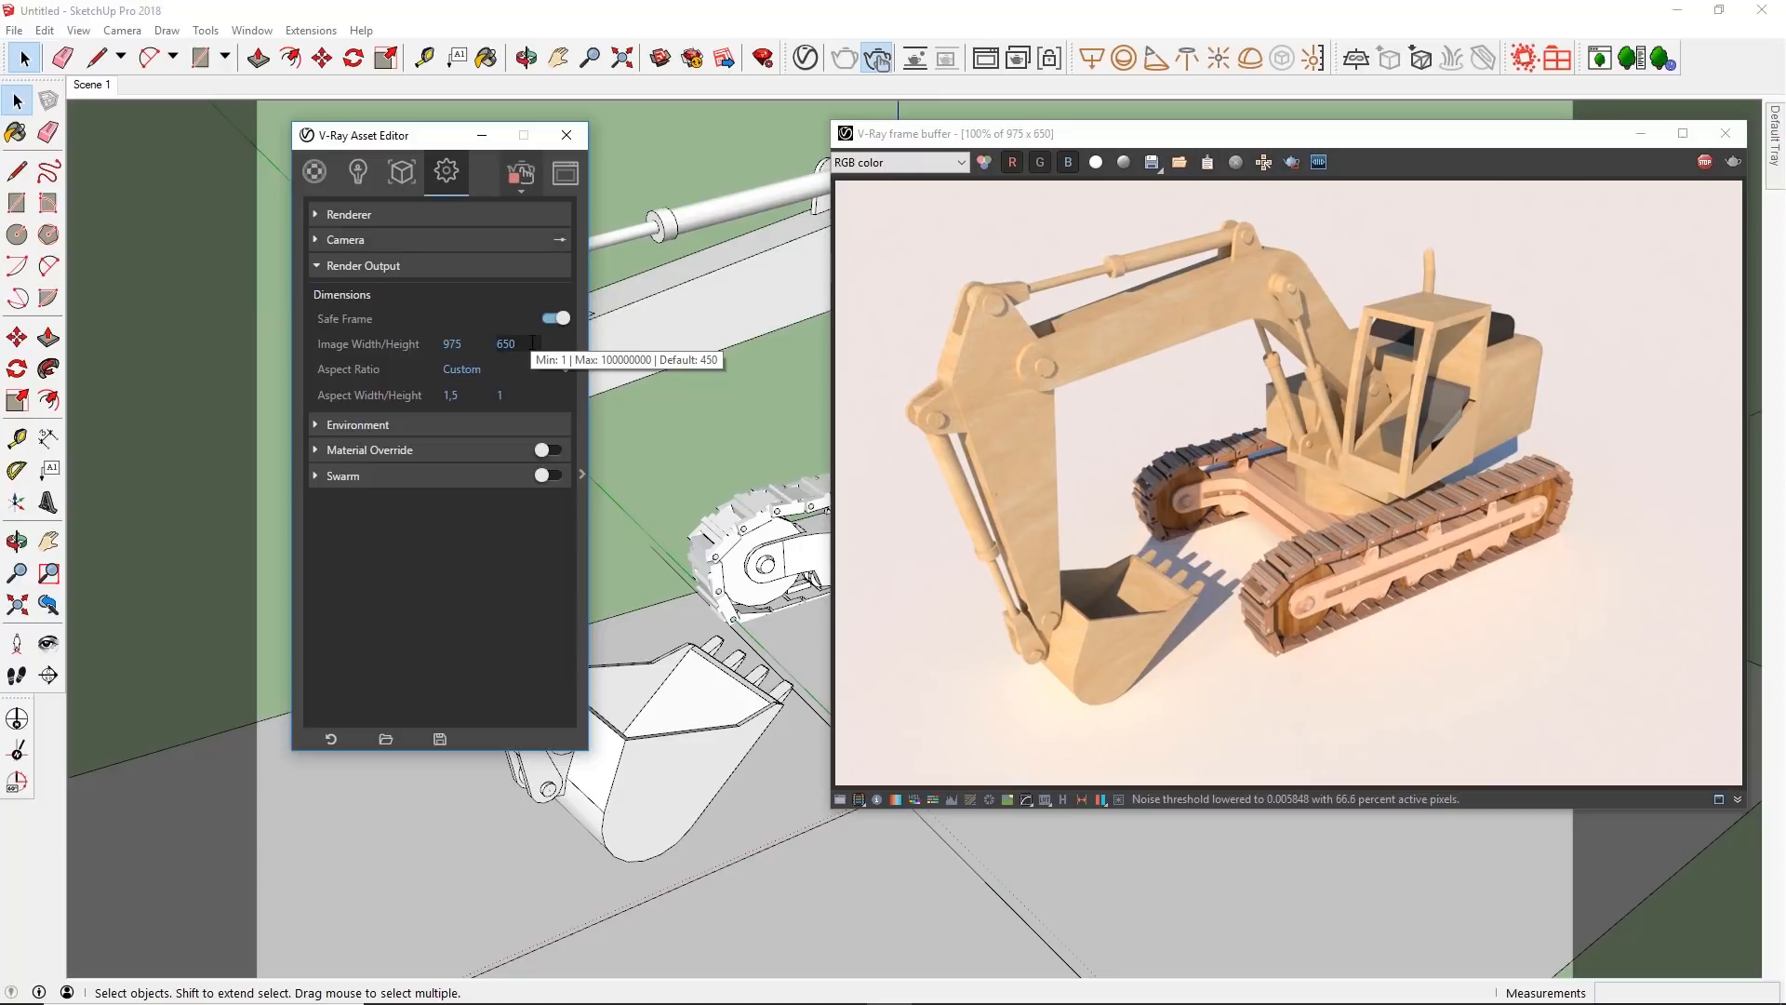
click(963, 142)
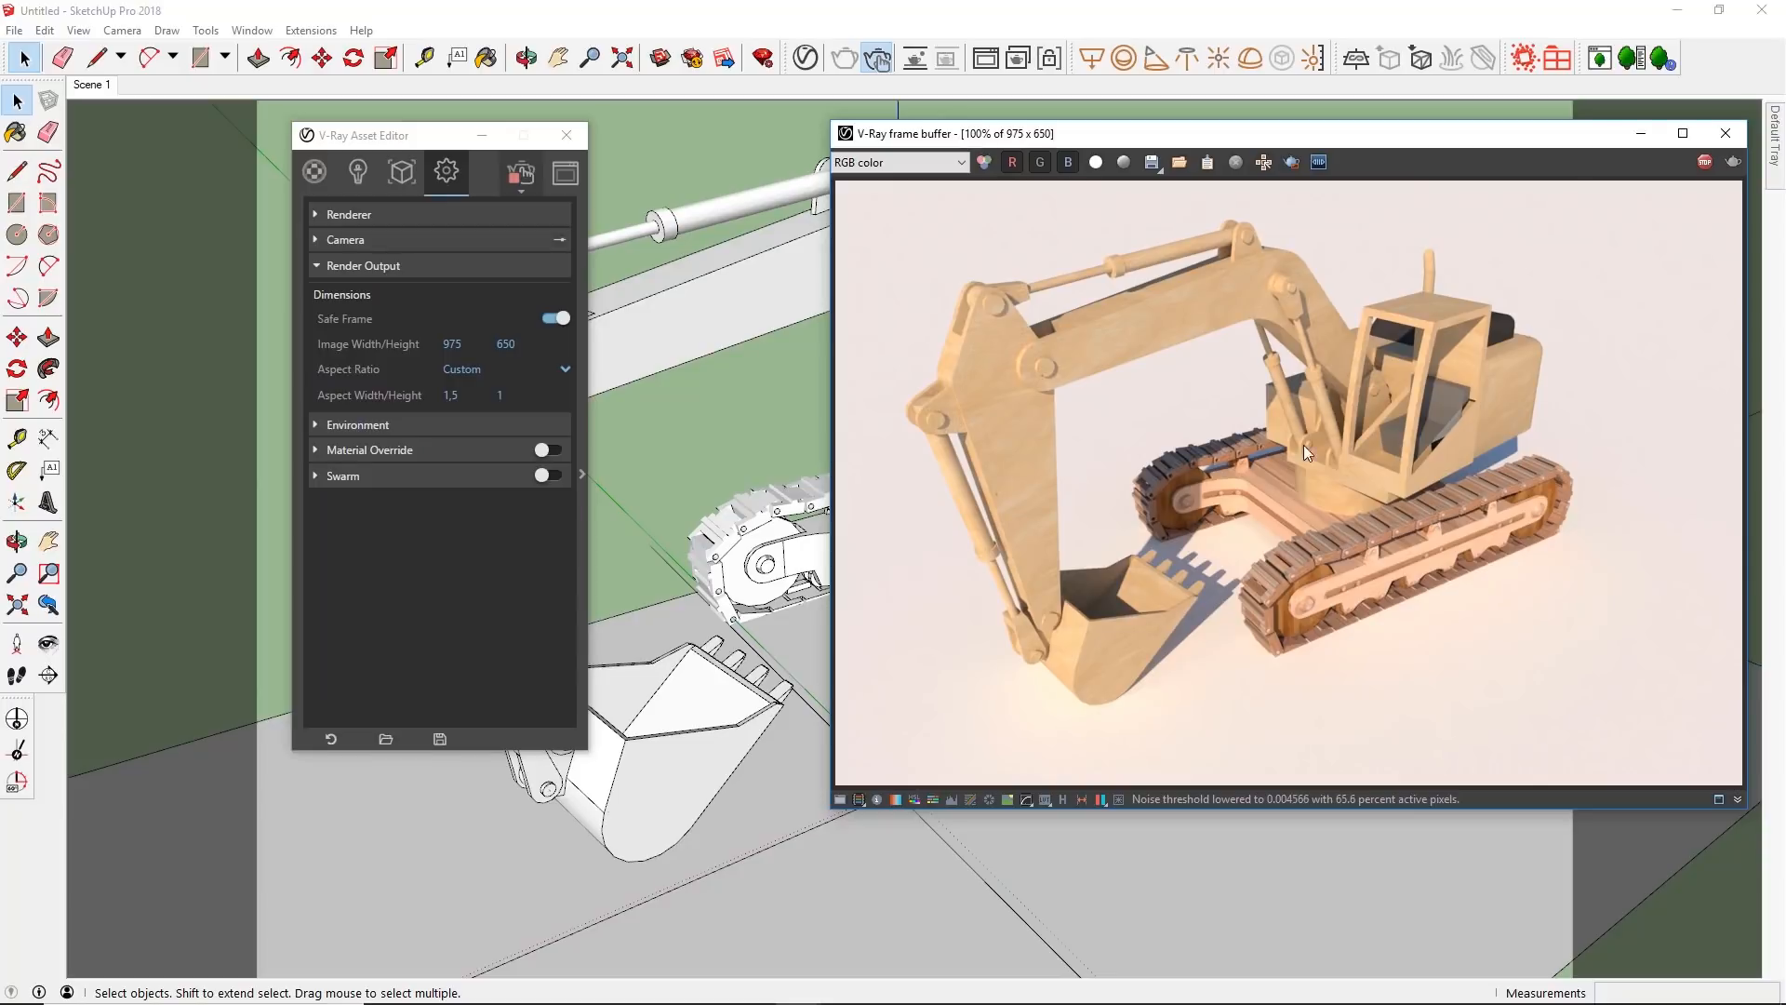
scroll(1331, 488, up, 1)
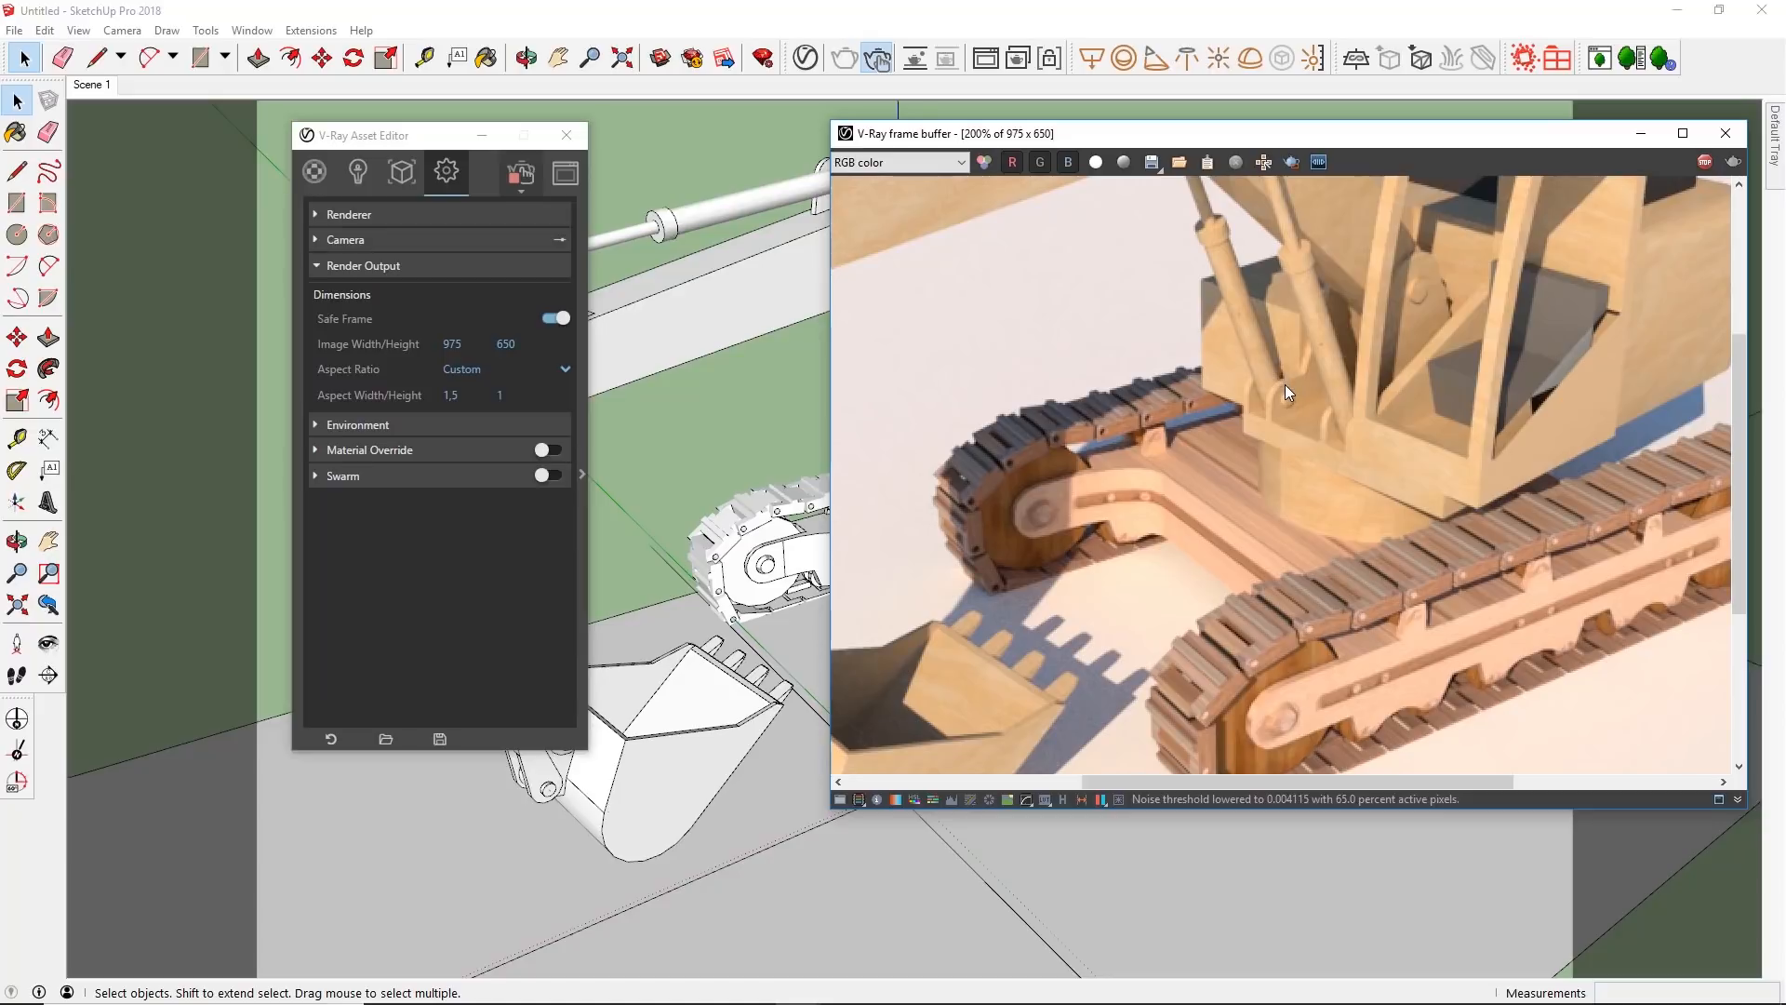
scroll(1286, 384, down, 1)
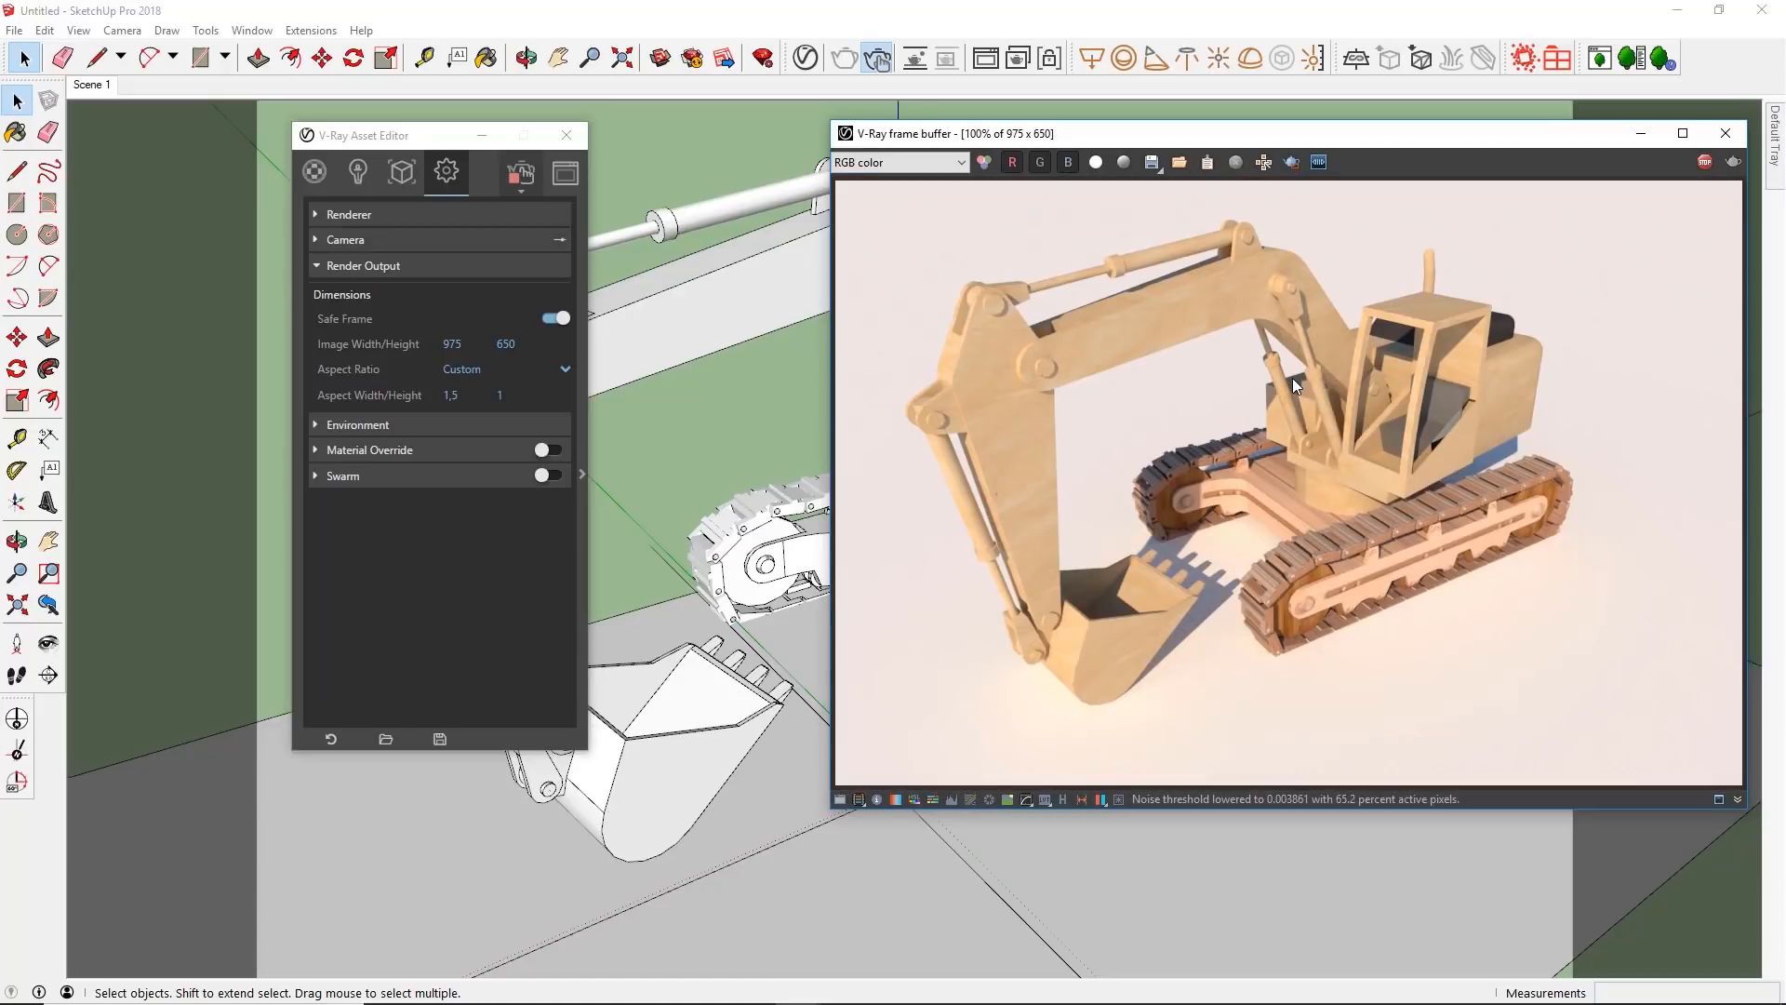
scroll(1292, 378, down, 1)
scroll(1292, 383, up, 1)
Step: Display the render's Alpha channel and orbit the model to a lower view with sky above the horizon
click(925, 168)
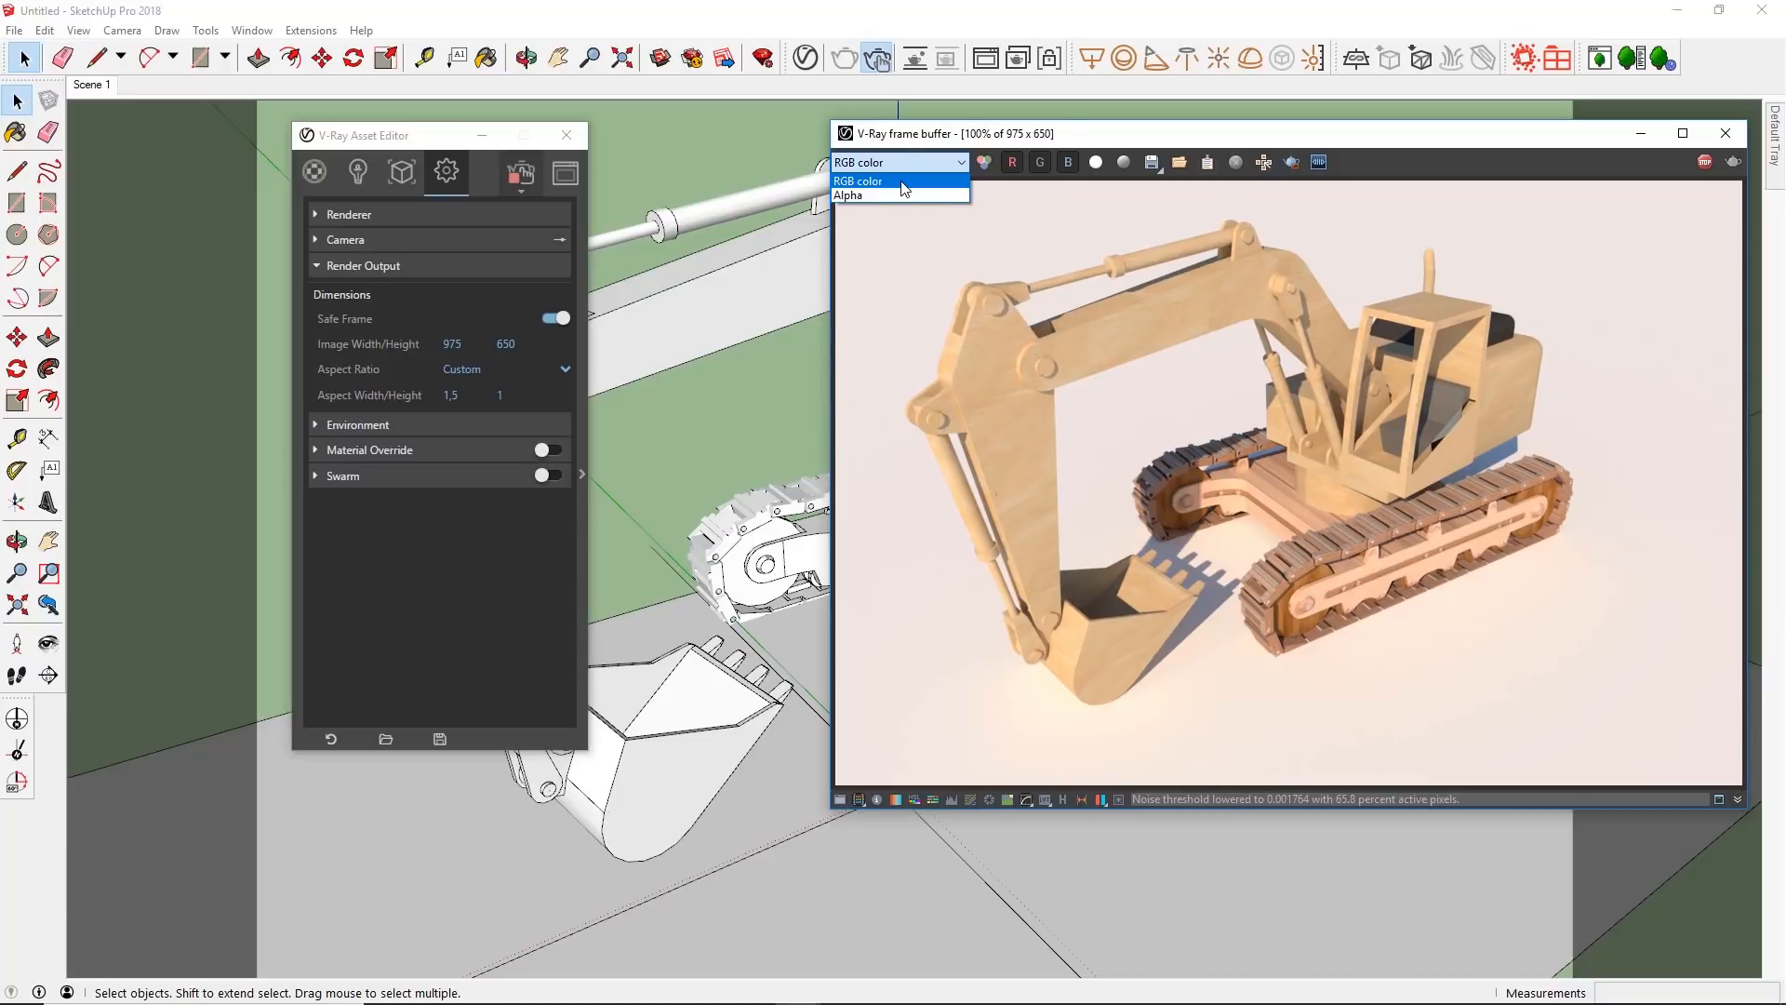
click(1023, 202)
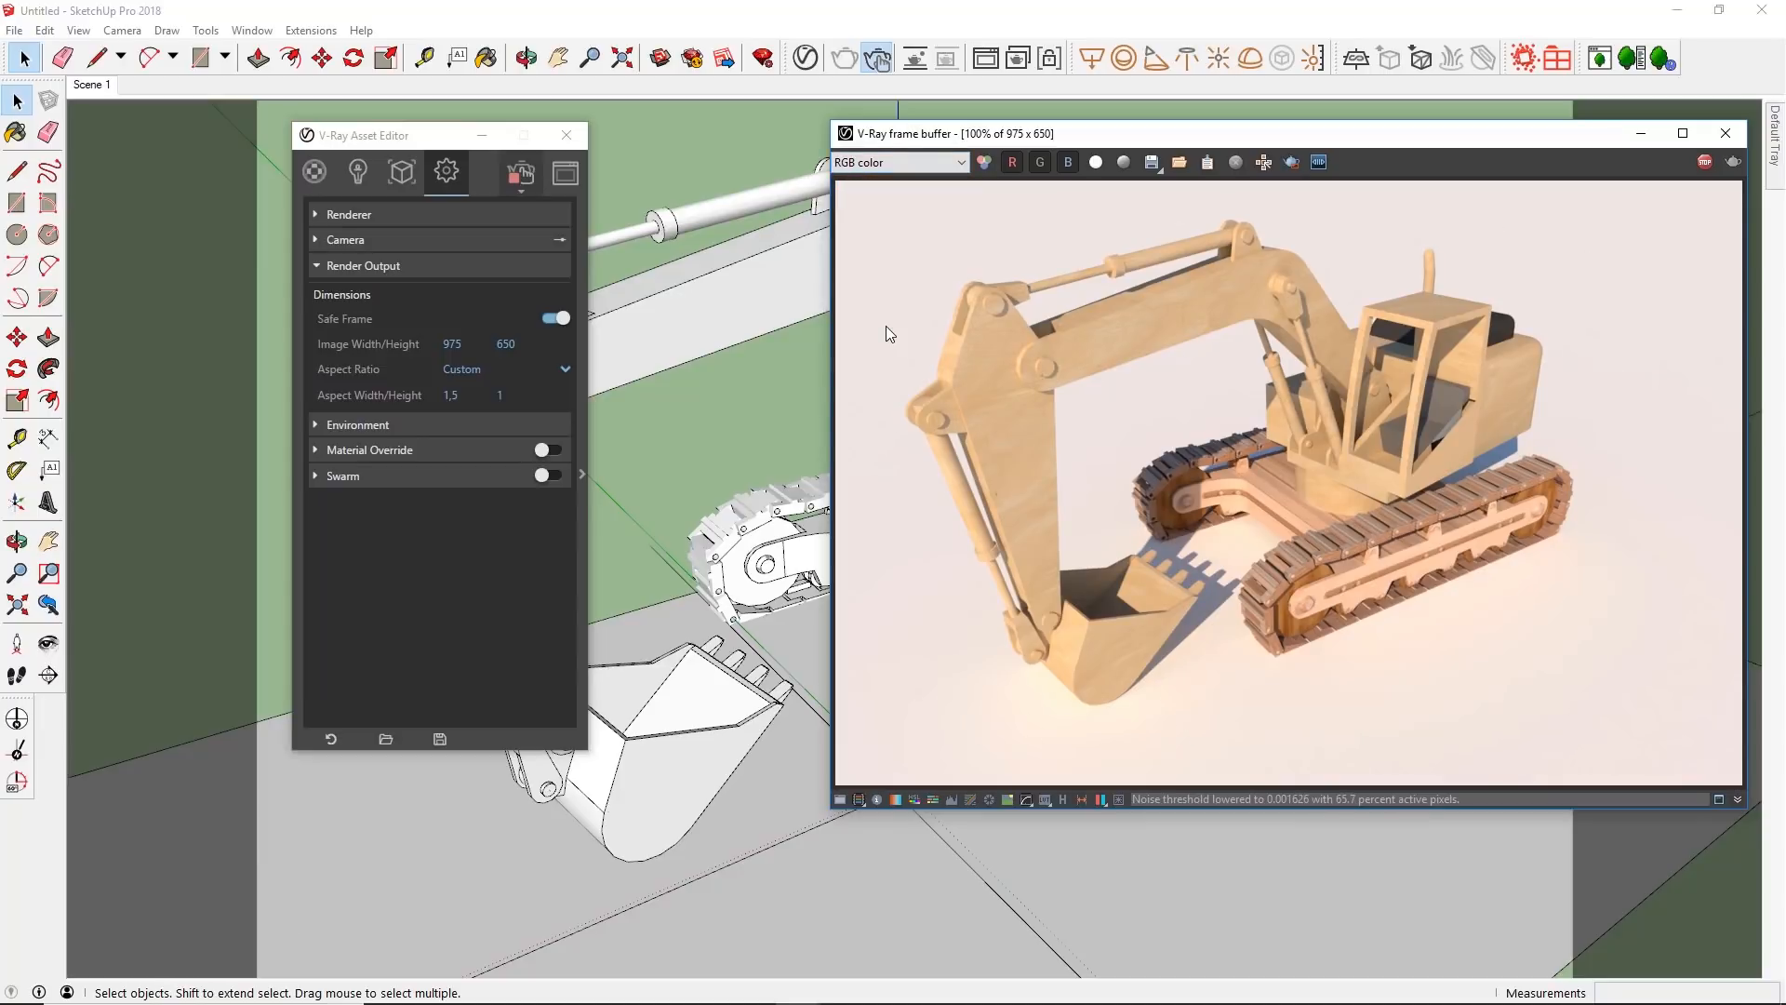
click(915, 164)
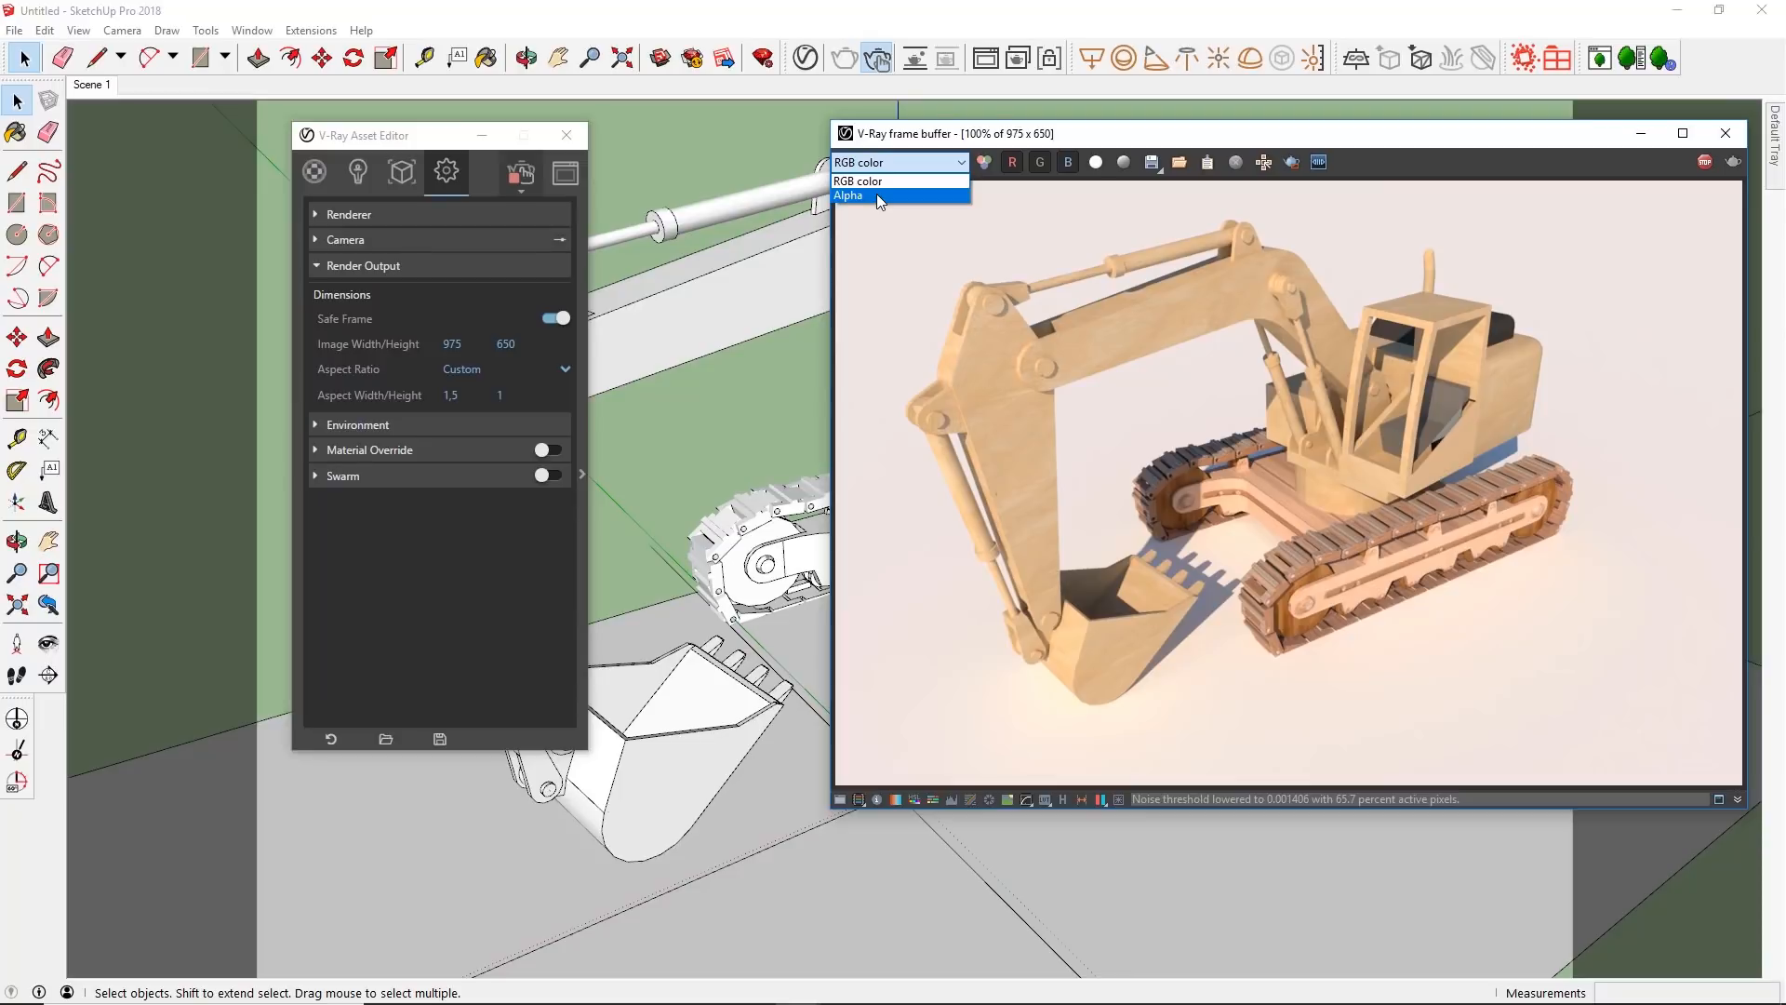
click(876, 195)
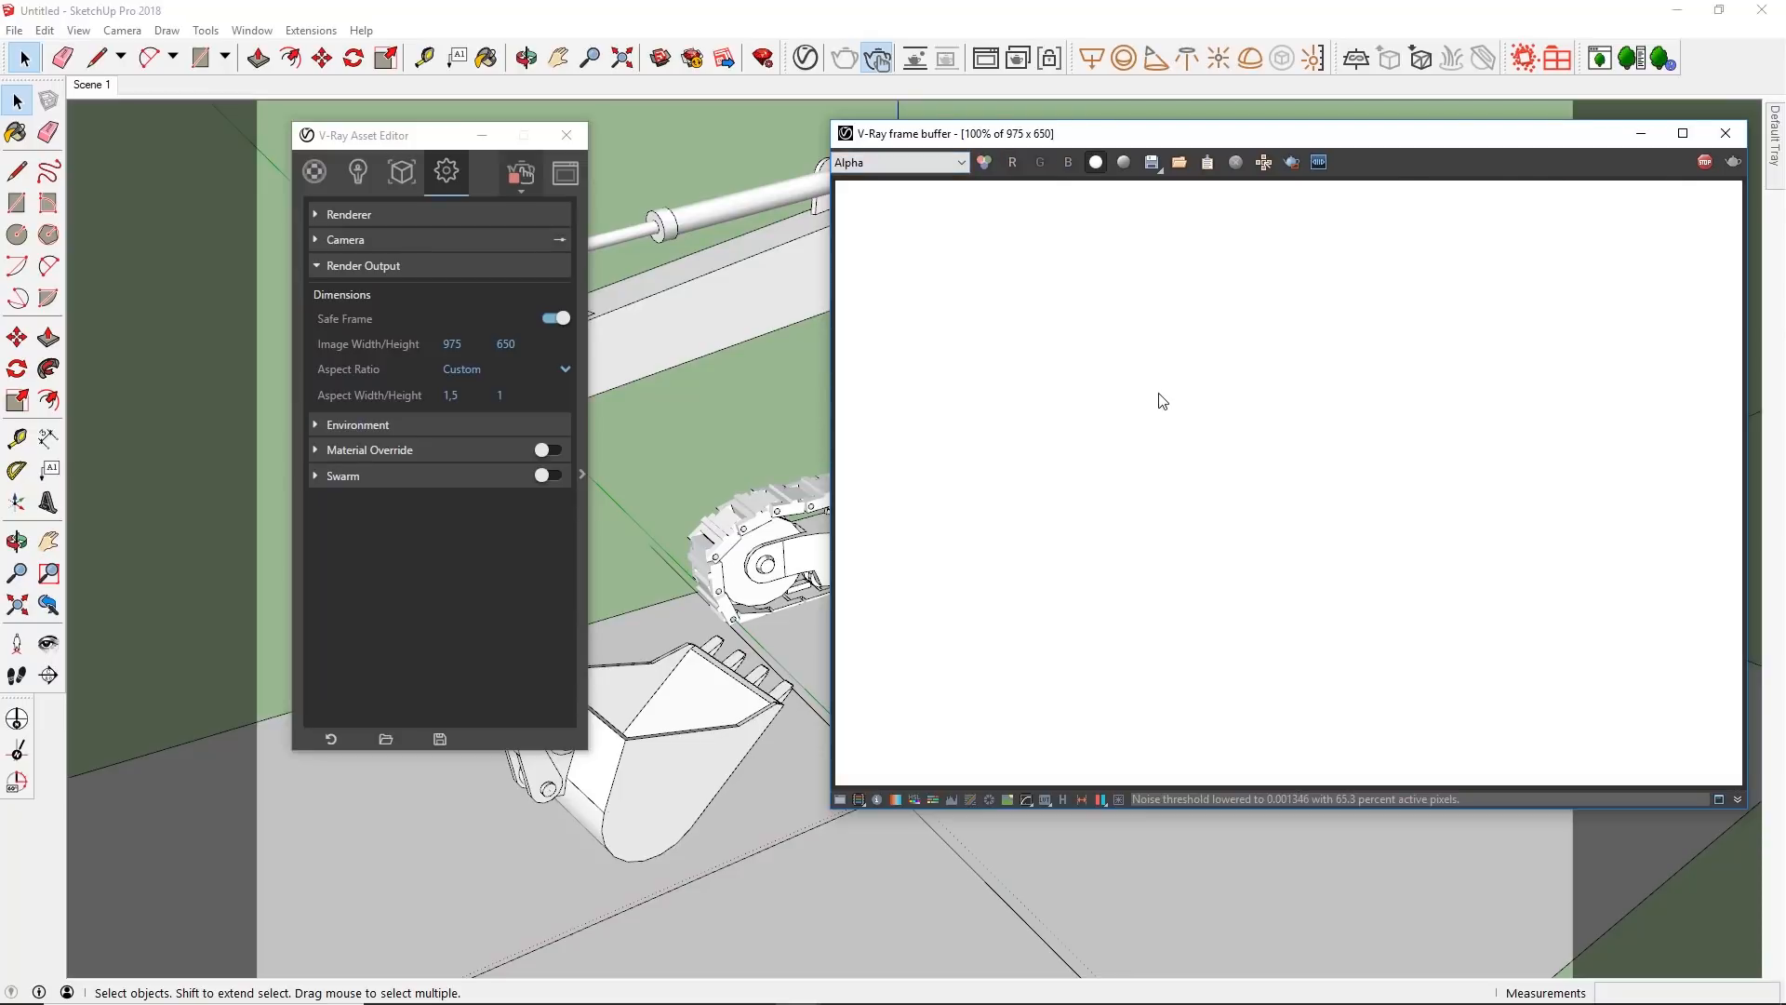
middle_drag(707, 720, 690, 523)
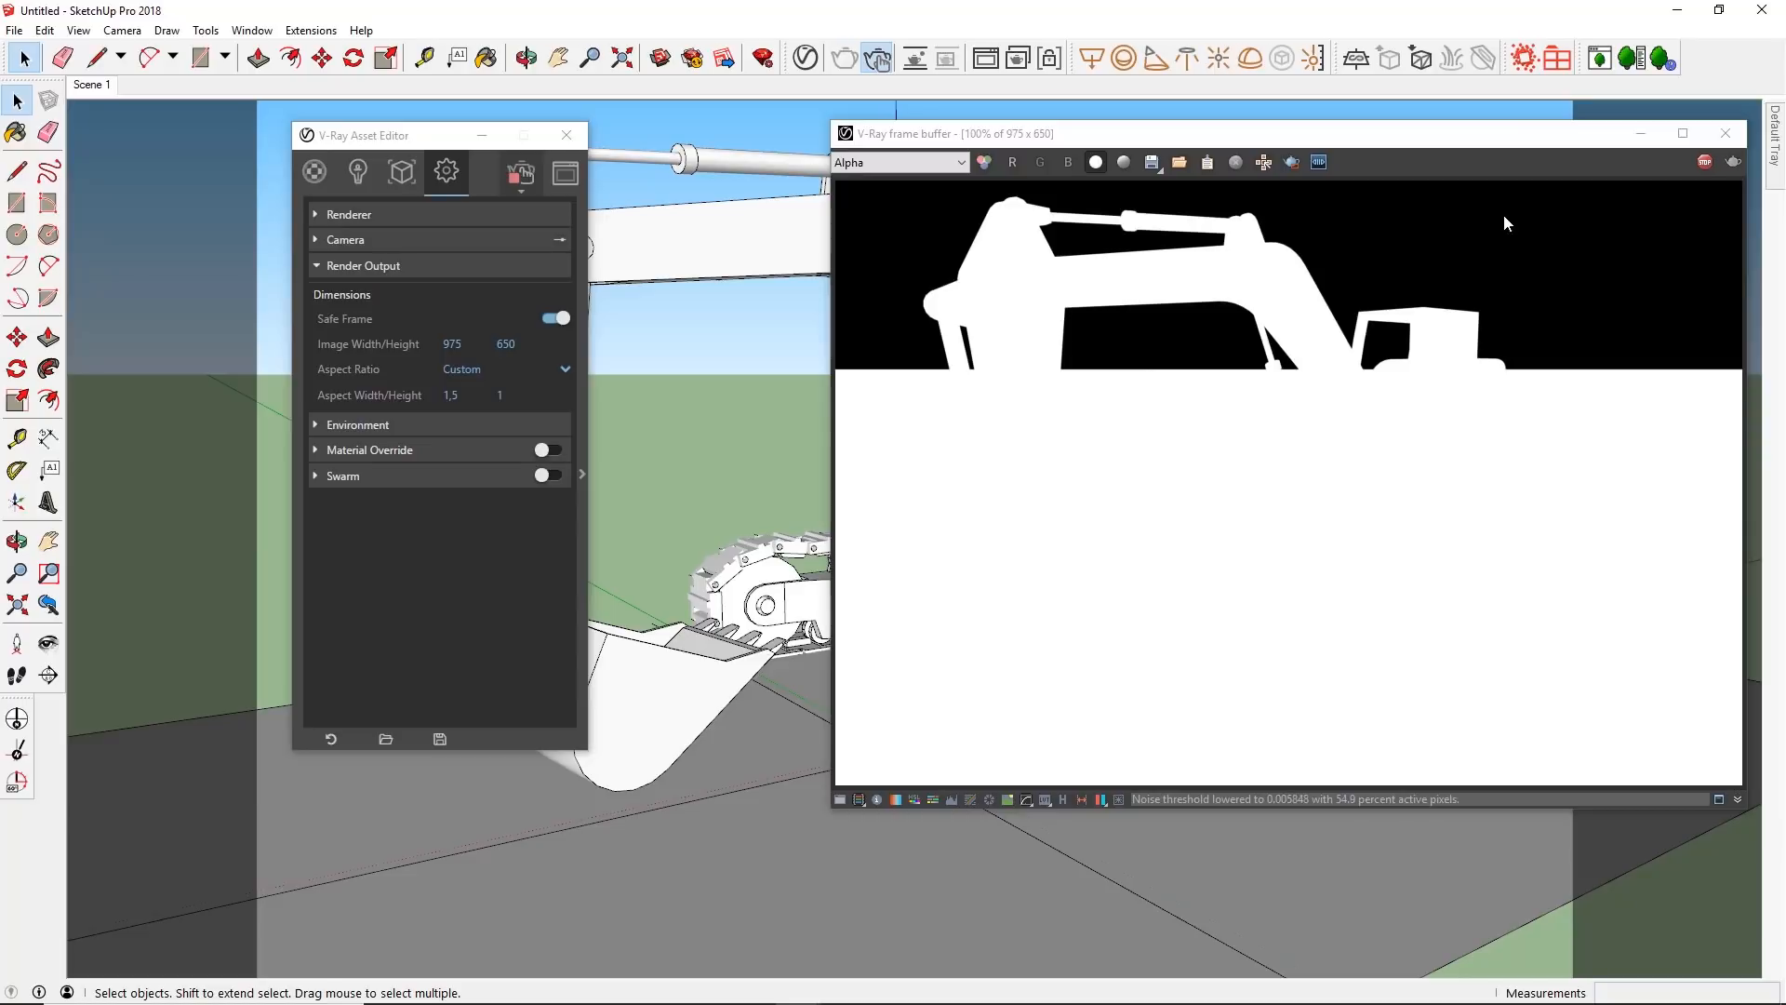
click(877, 166)
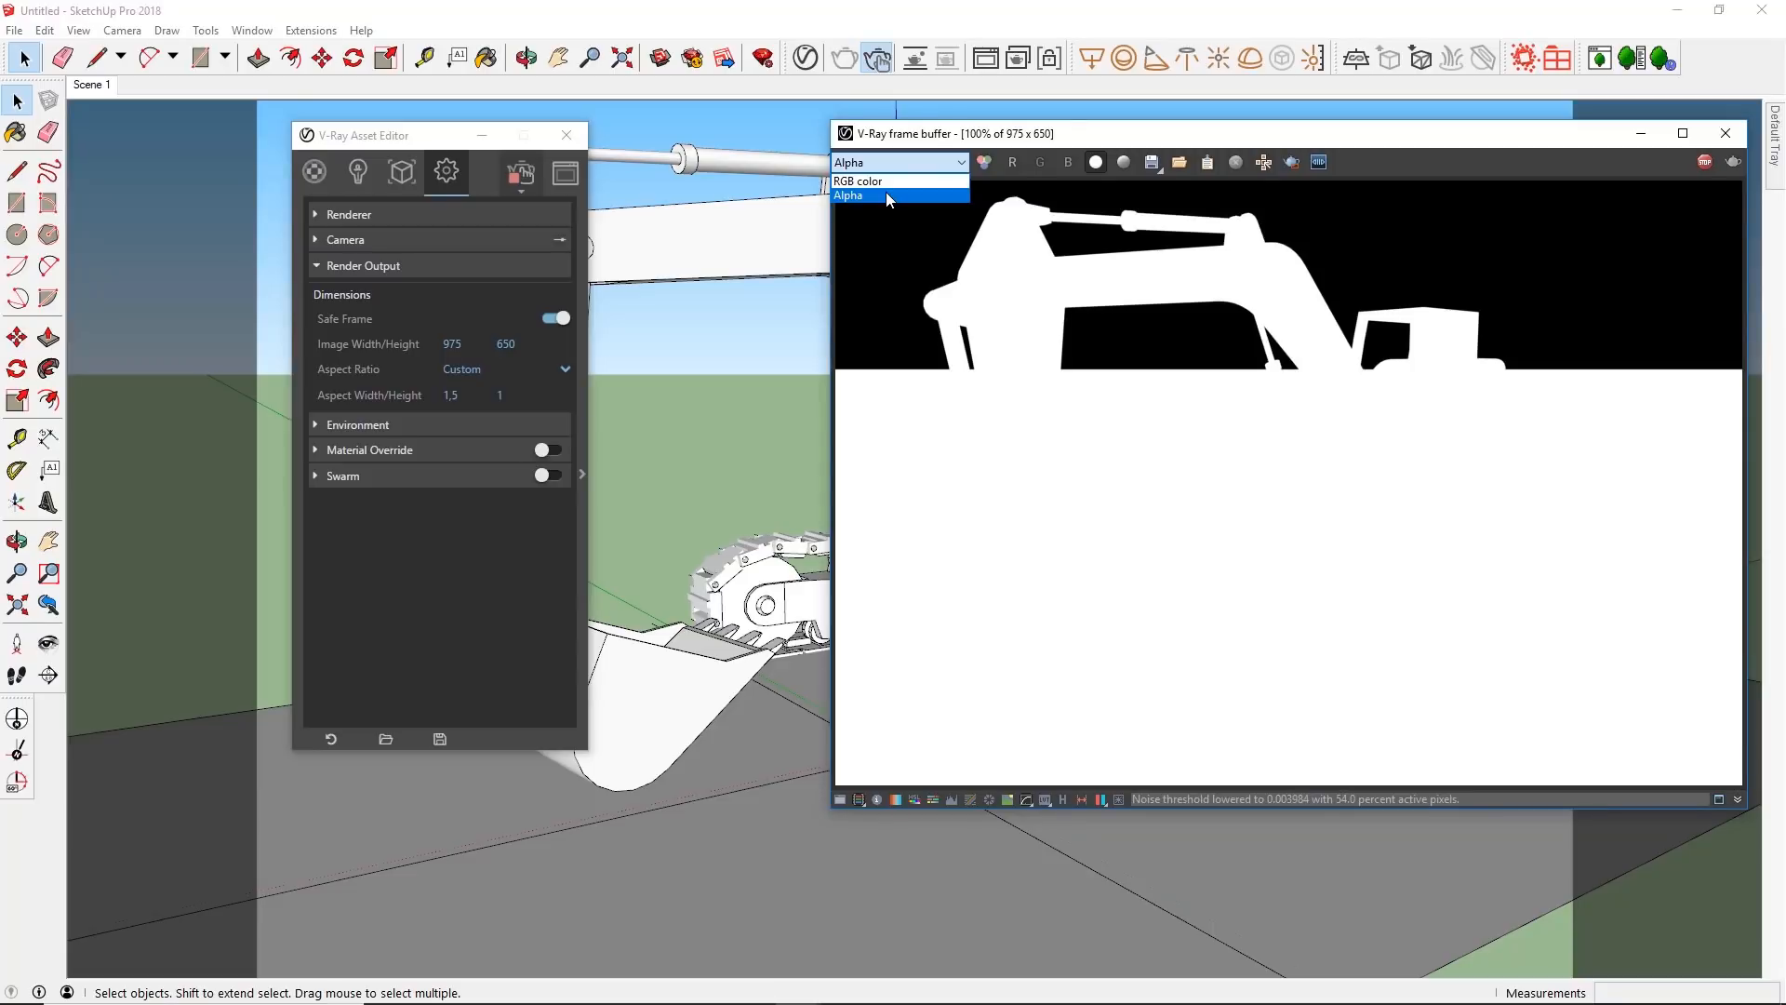
click(950, 198)
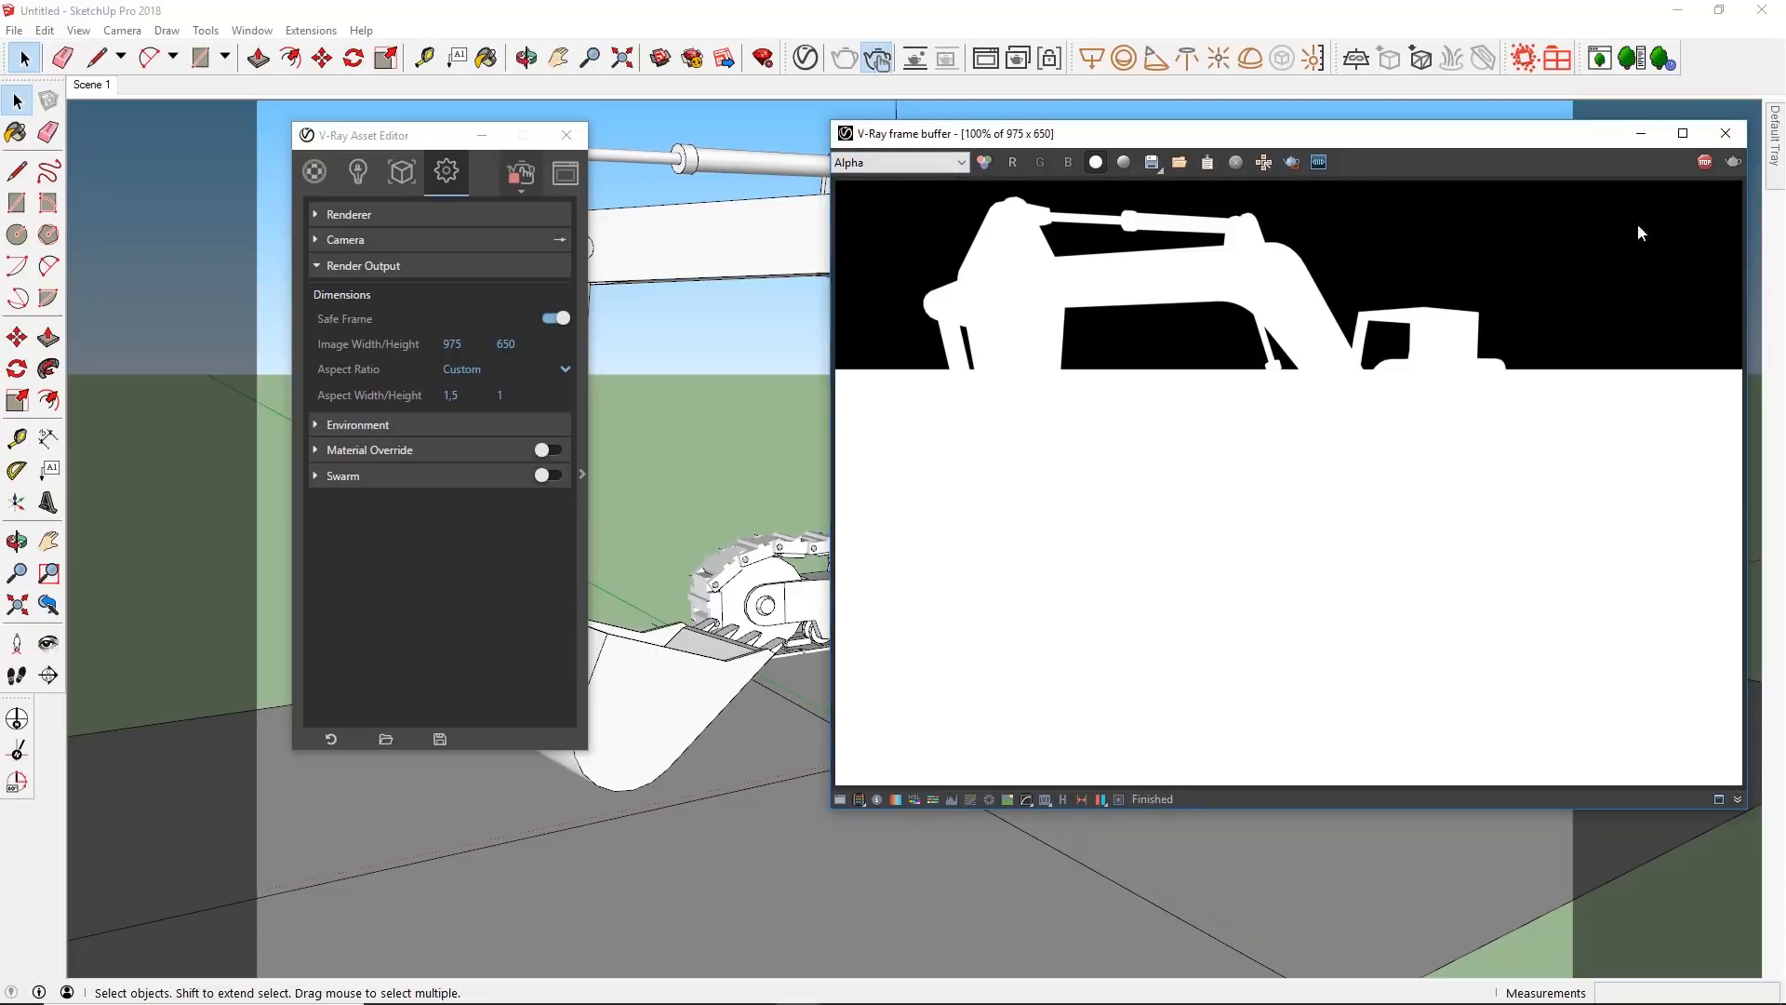
Step: Switch the render back to RGB color, toggle its red, green and blue channels to compare them, and re-enable all three
click(984, 163)
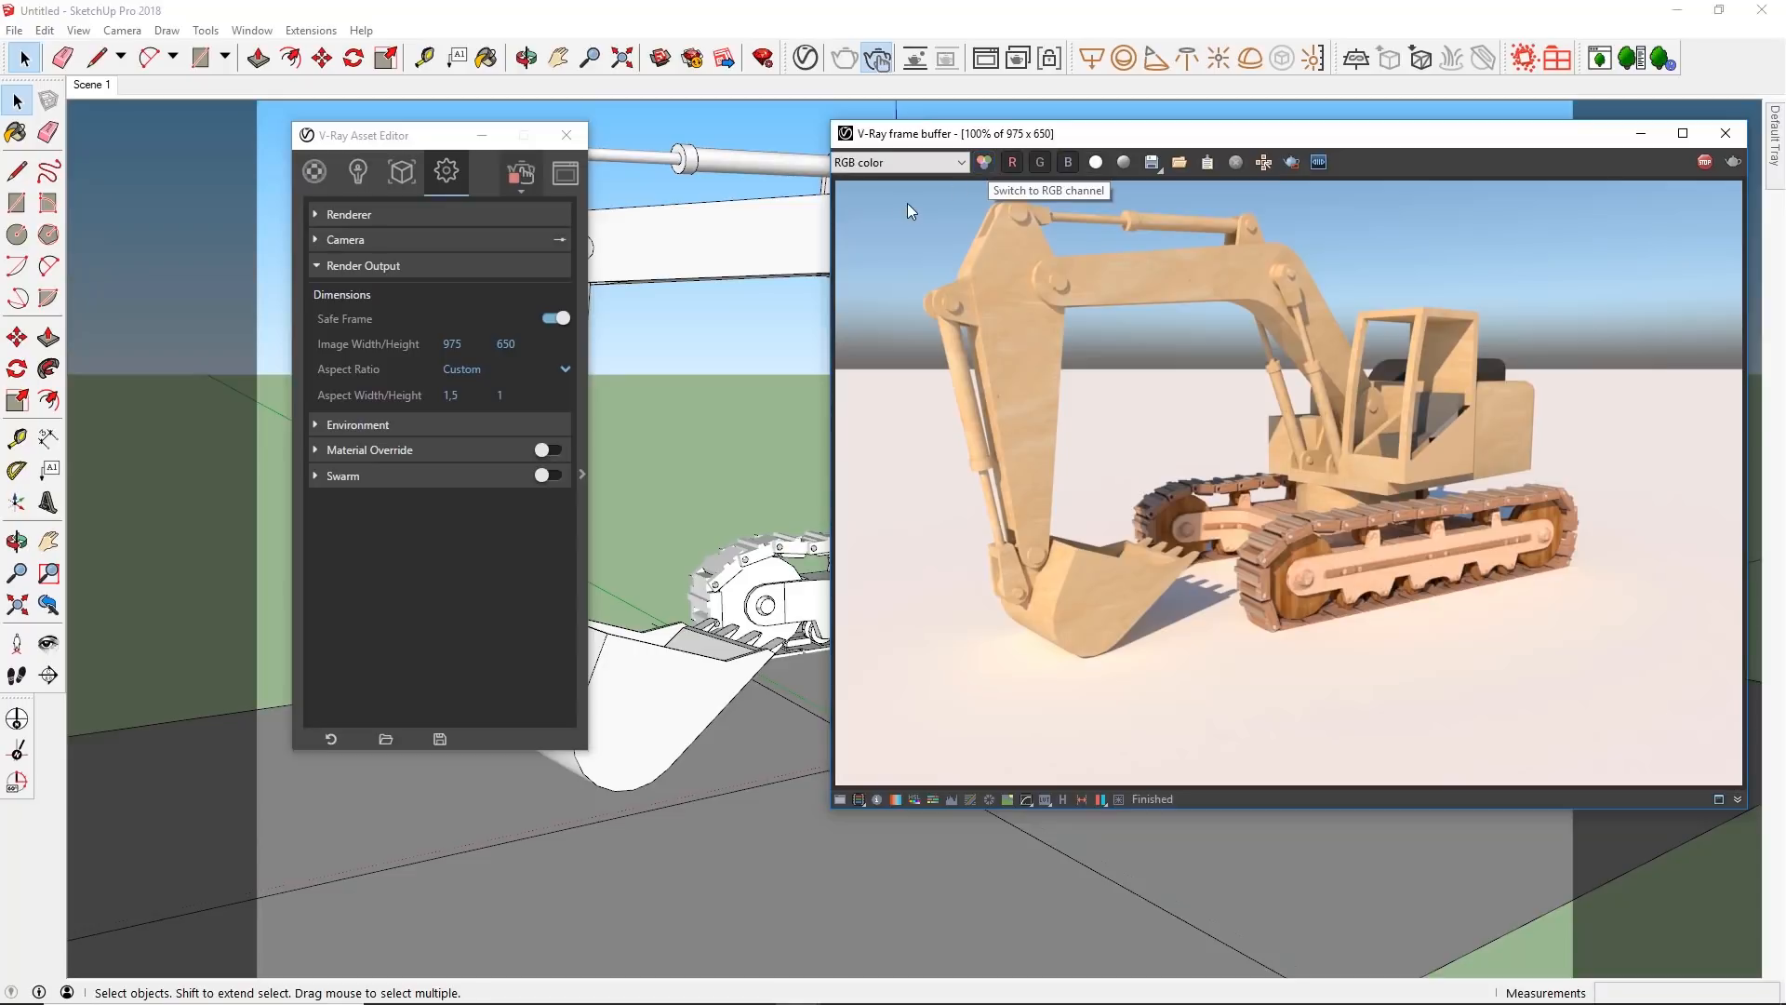
click(1011, 164)
click(1040, 162)
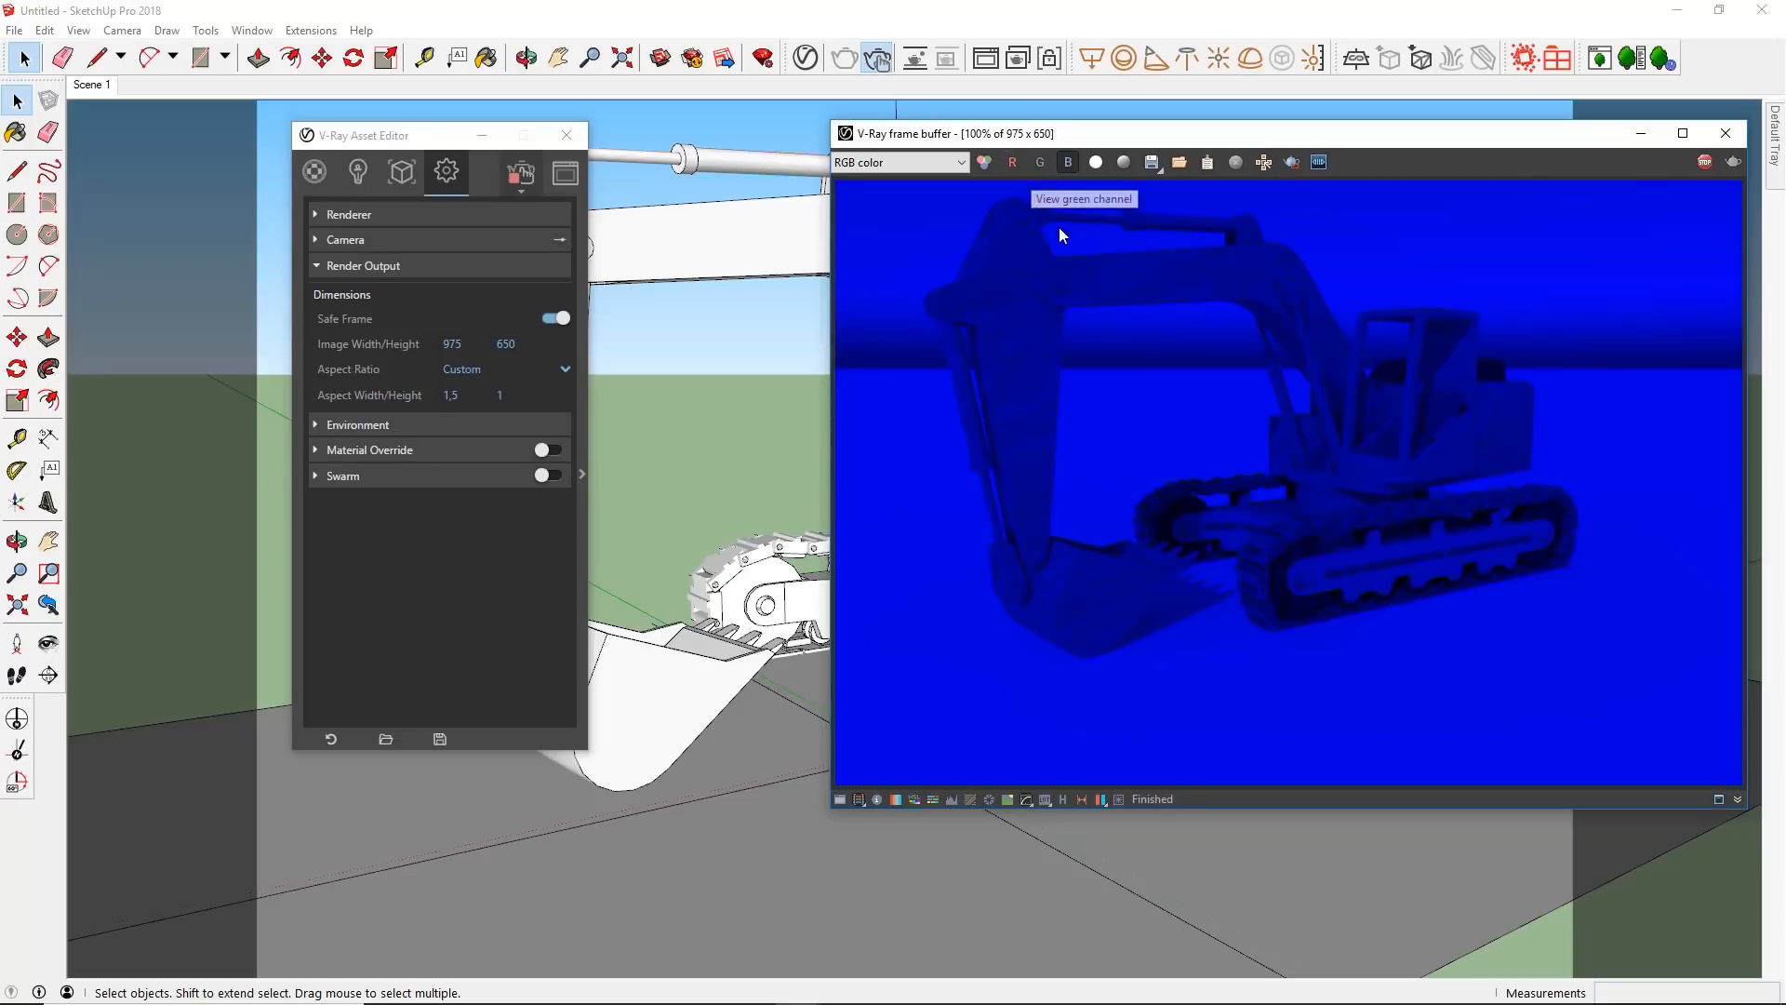
click(1068, 163)
click(1012, 163)
click(1040, 163)
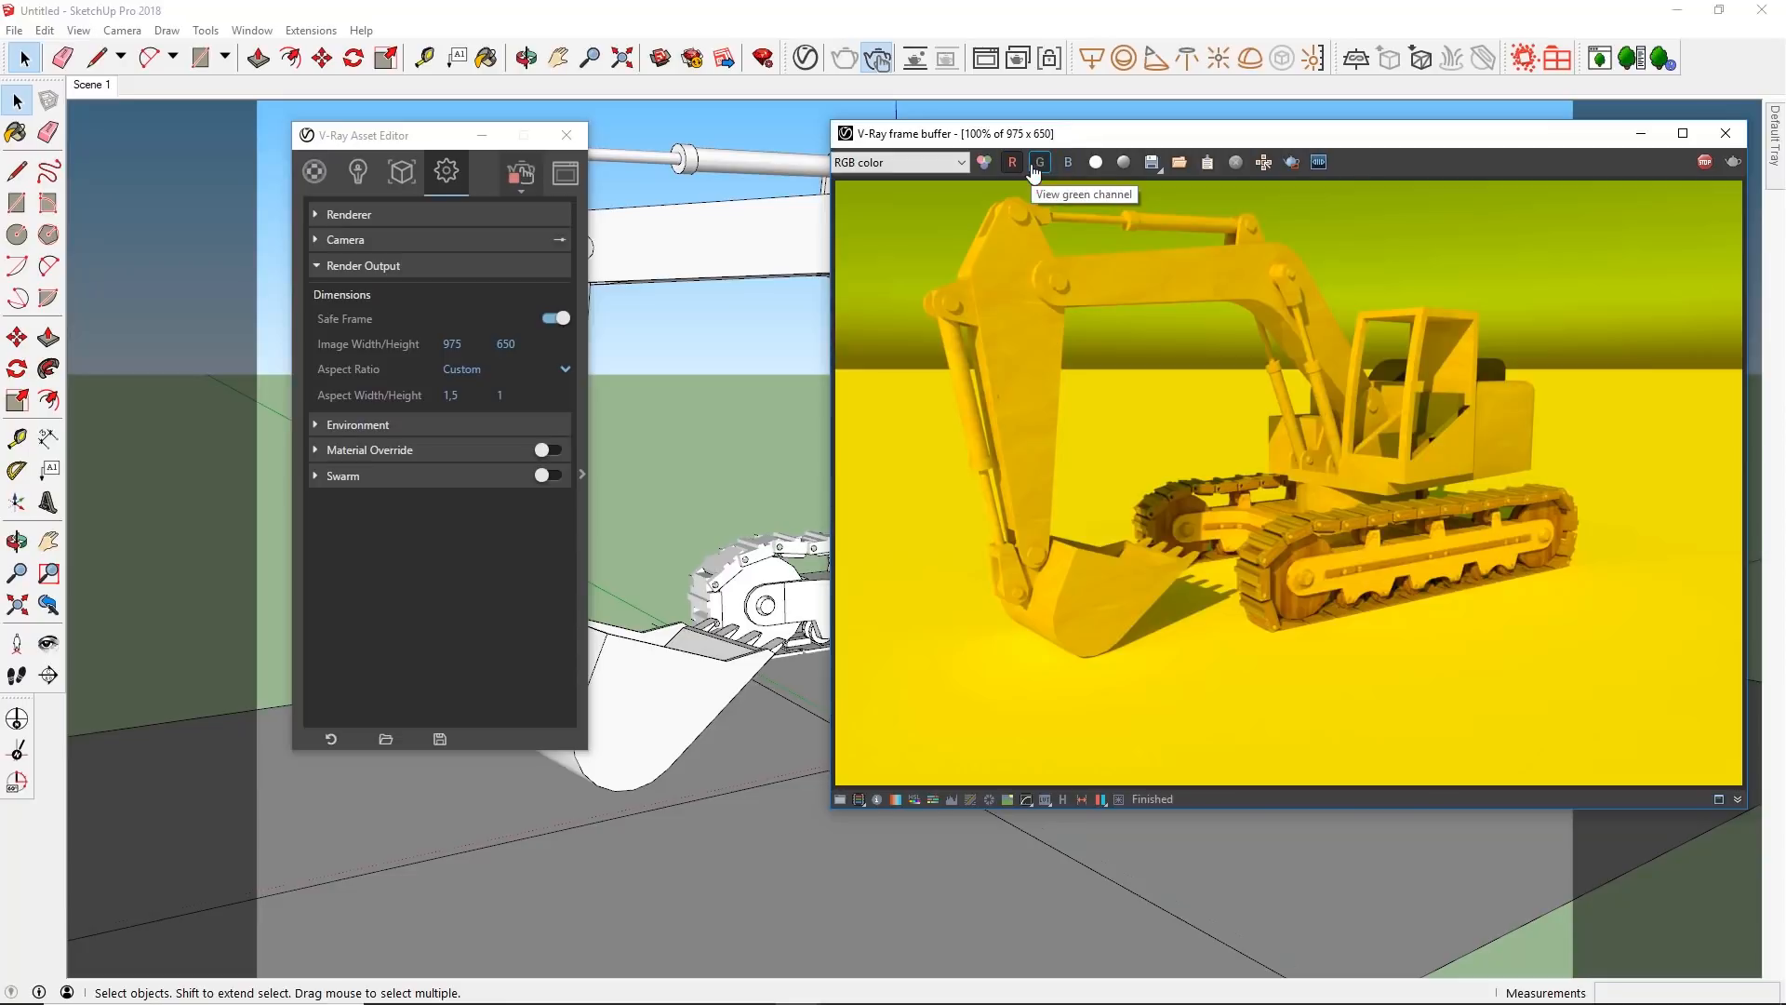
click(1067, 163)
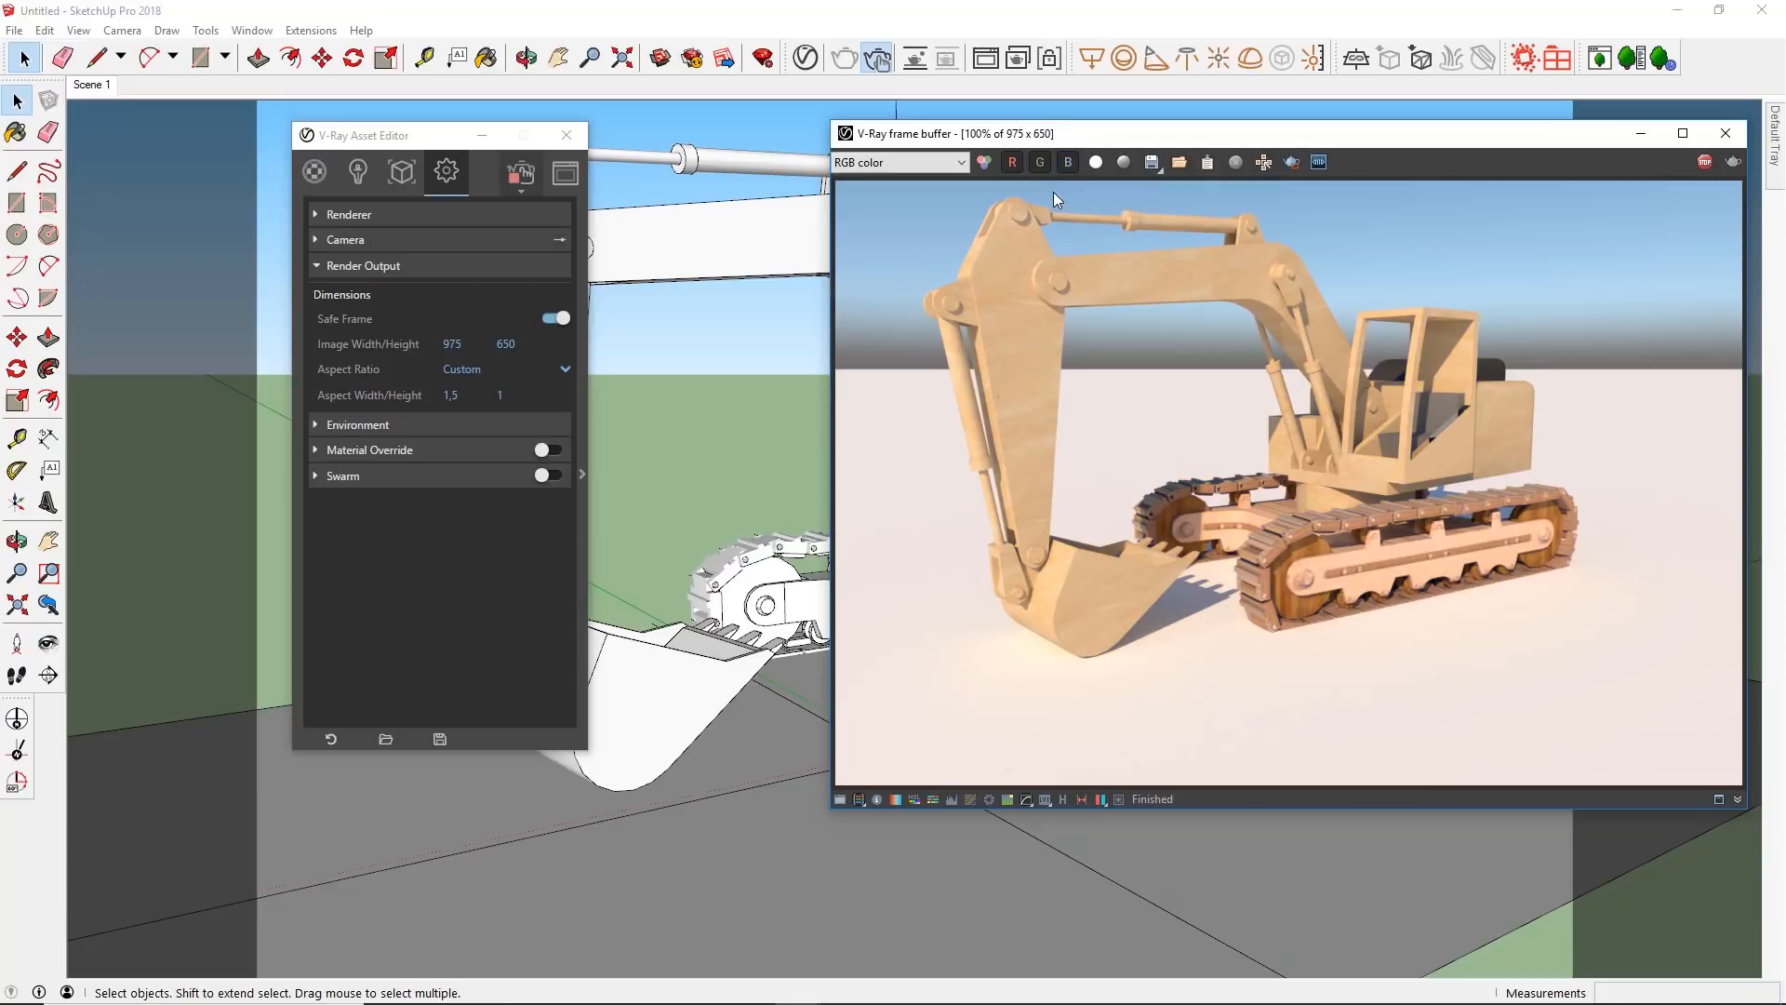
Step: Preview the render in the alpha channel and in monochromatic mode, returning to full color after each
click(1096, 162)
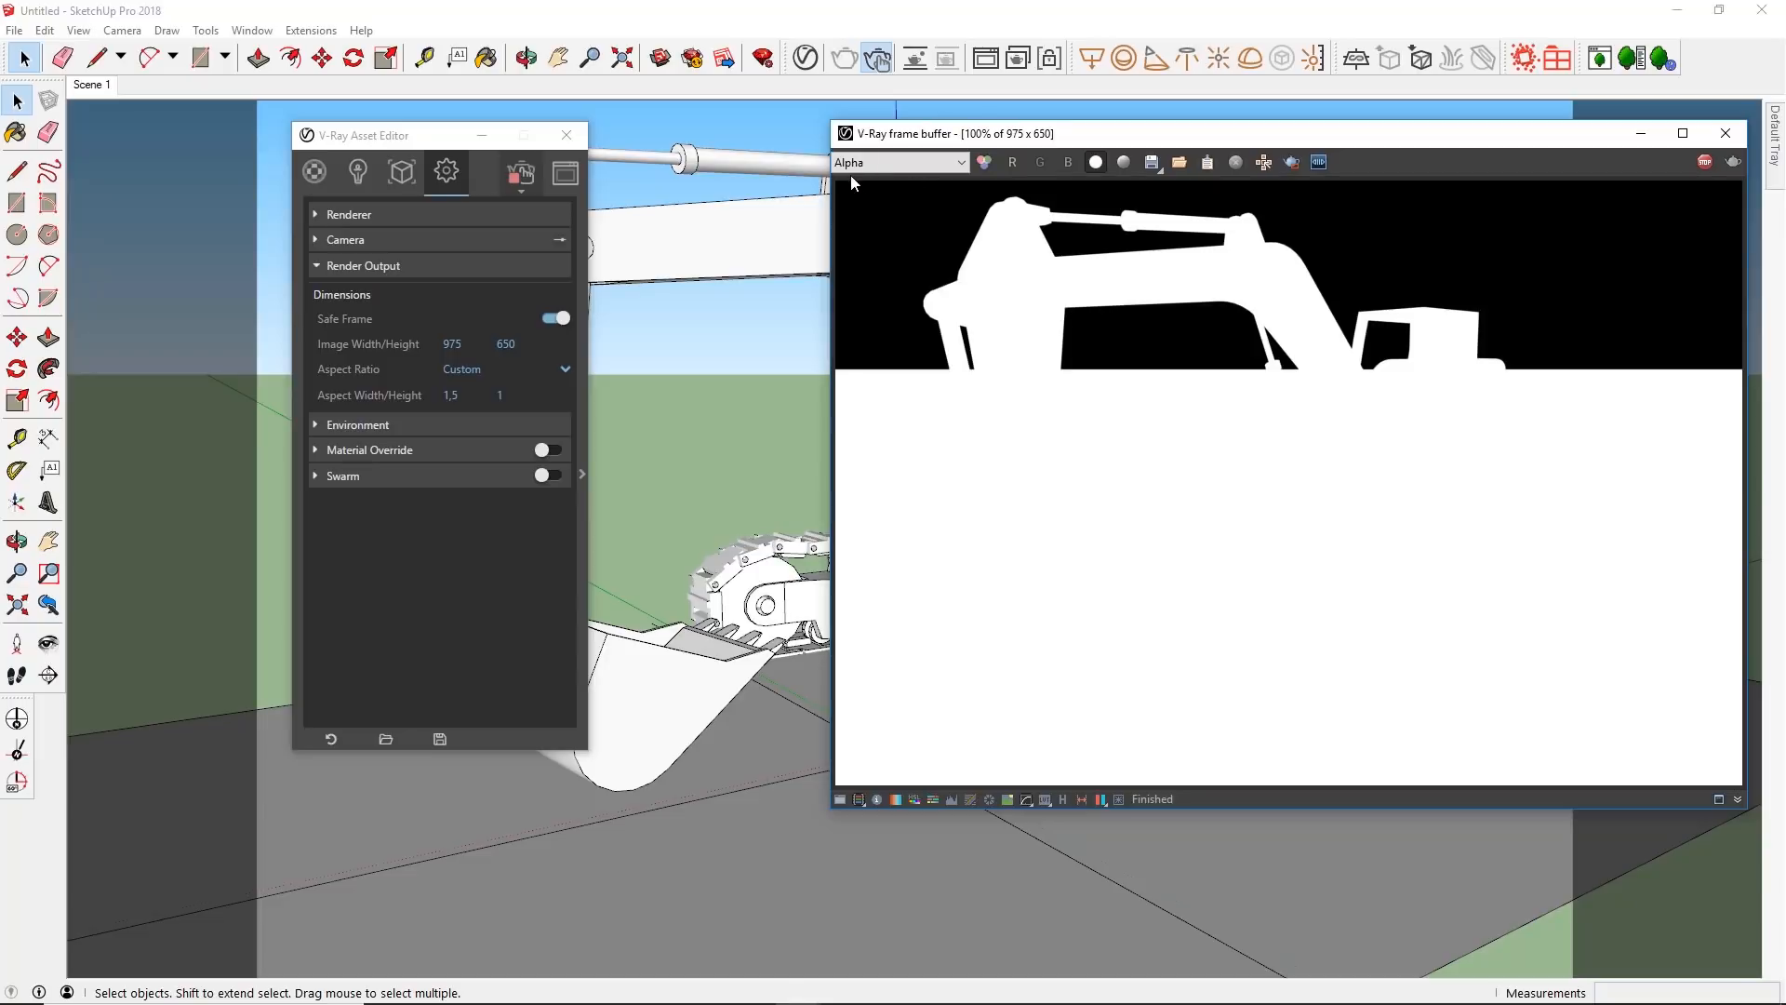
click(1096, 162)
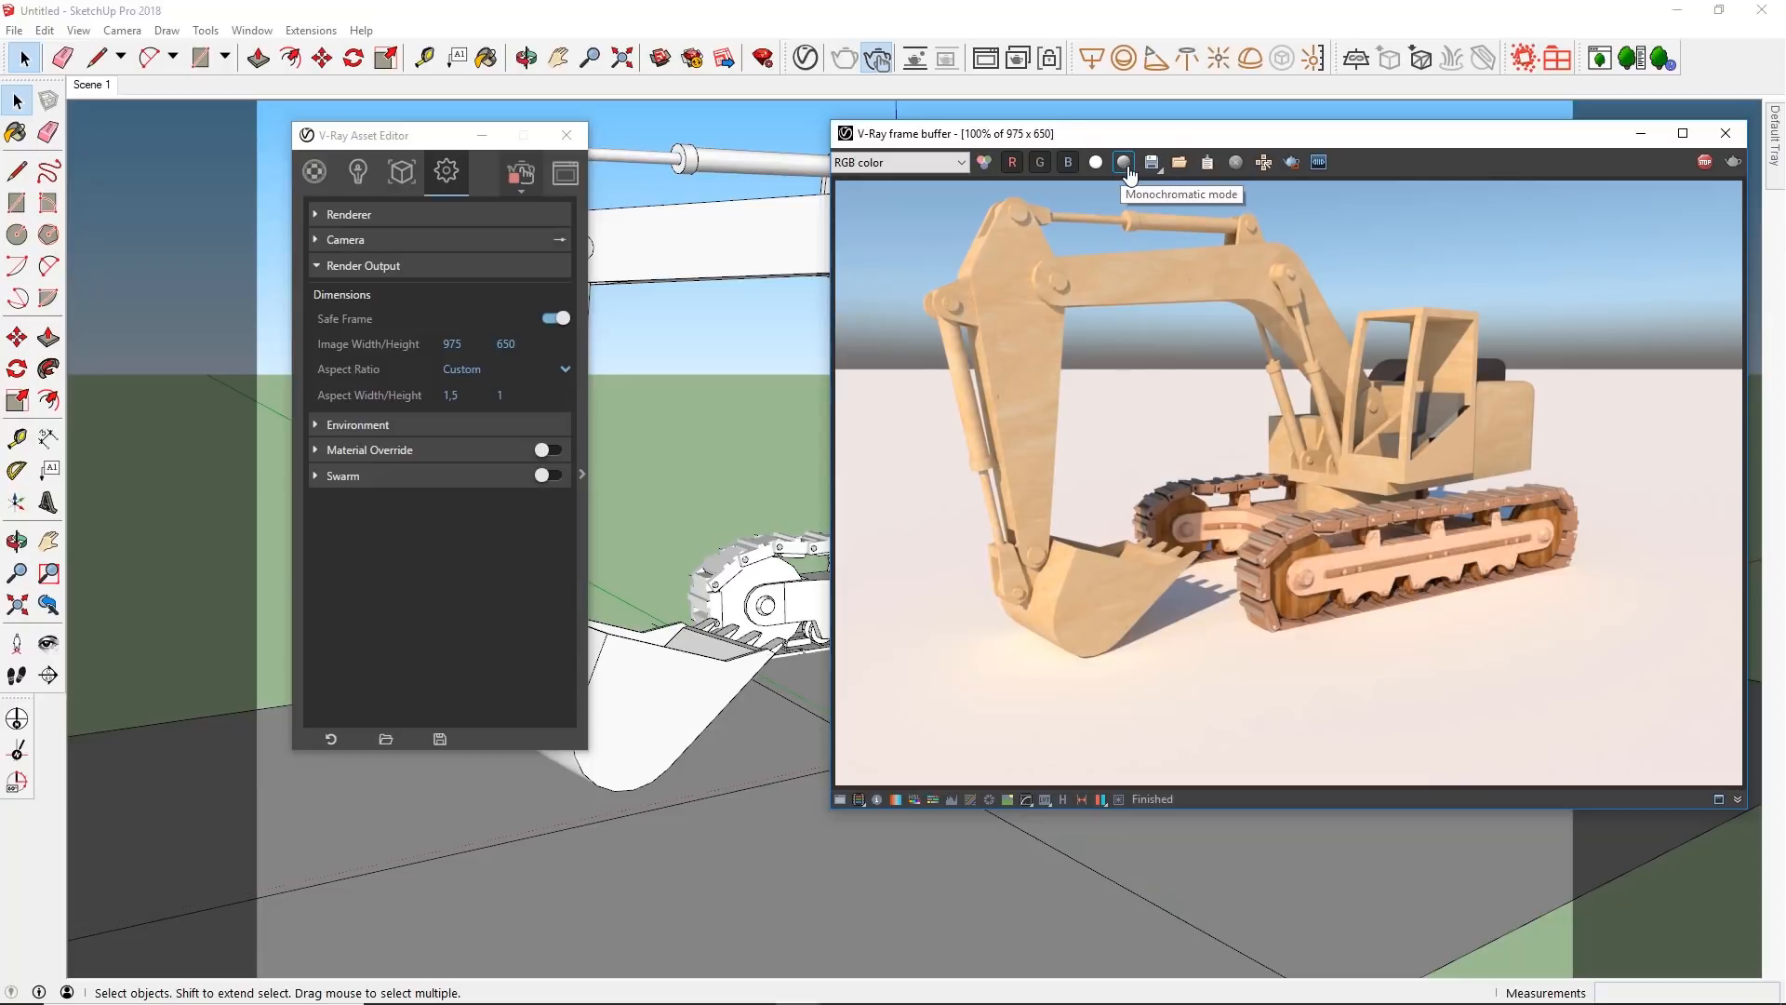
click(1123, 163)
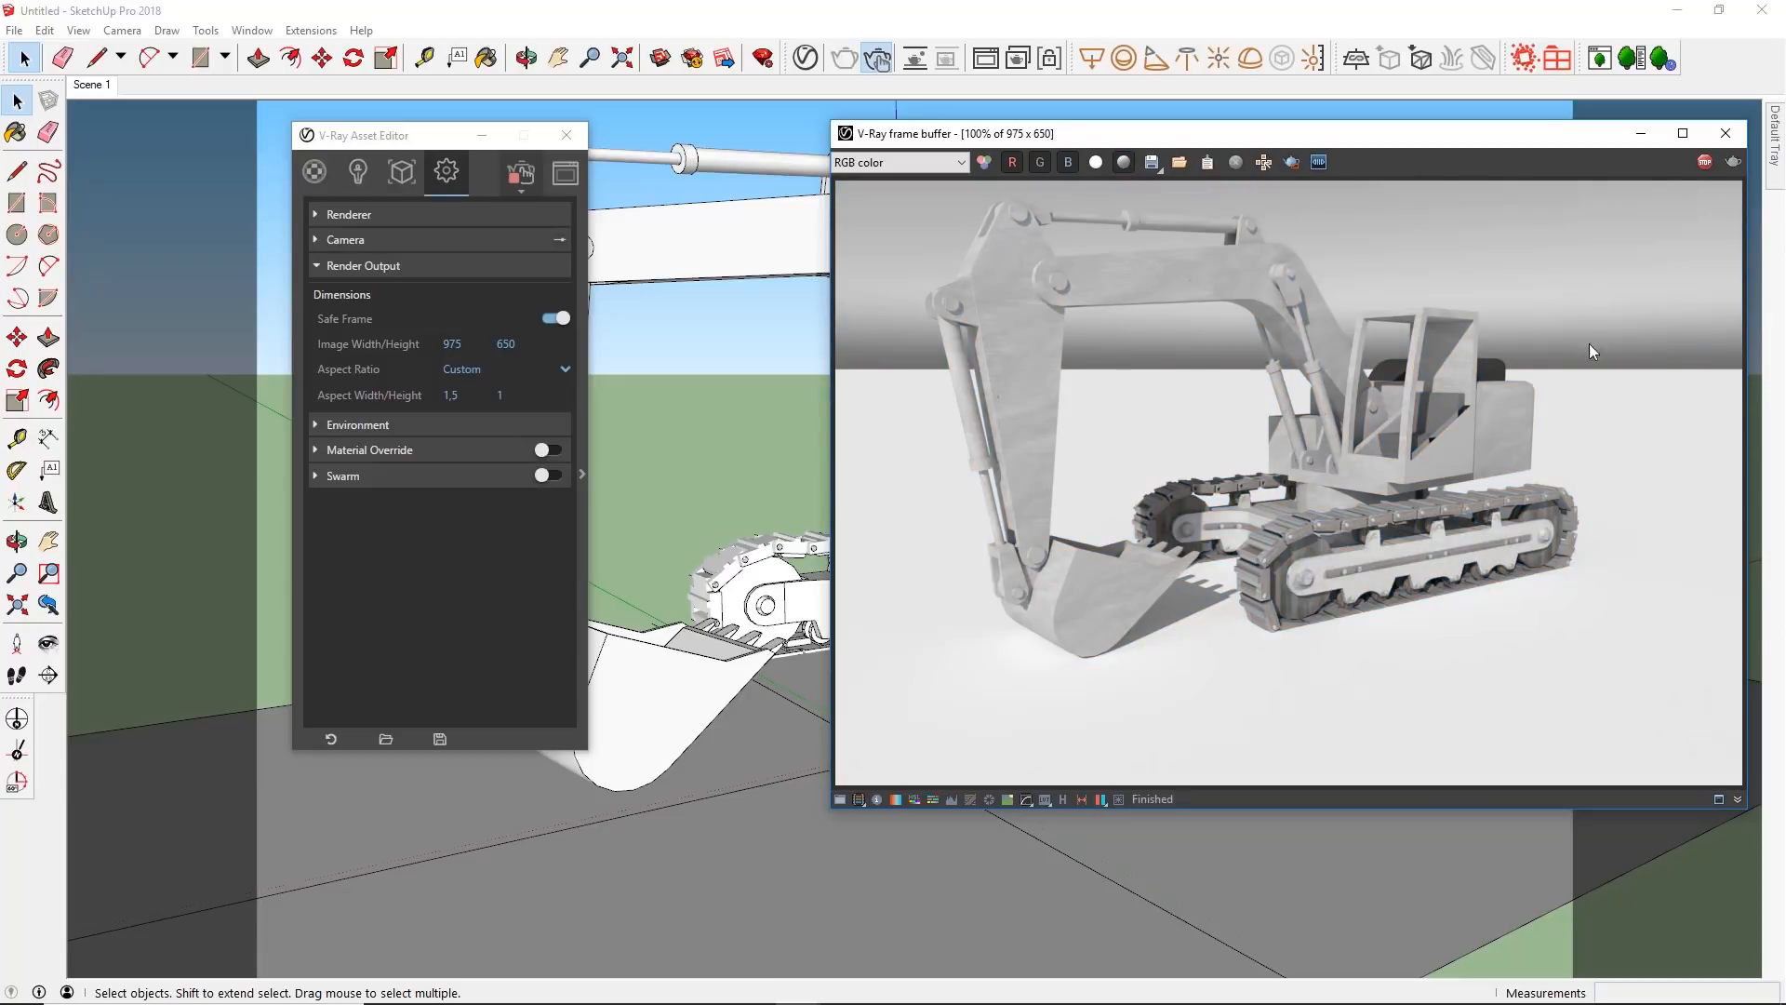
click(1124, 164)
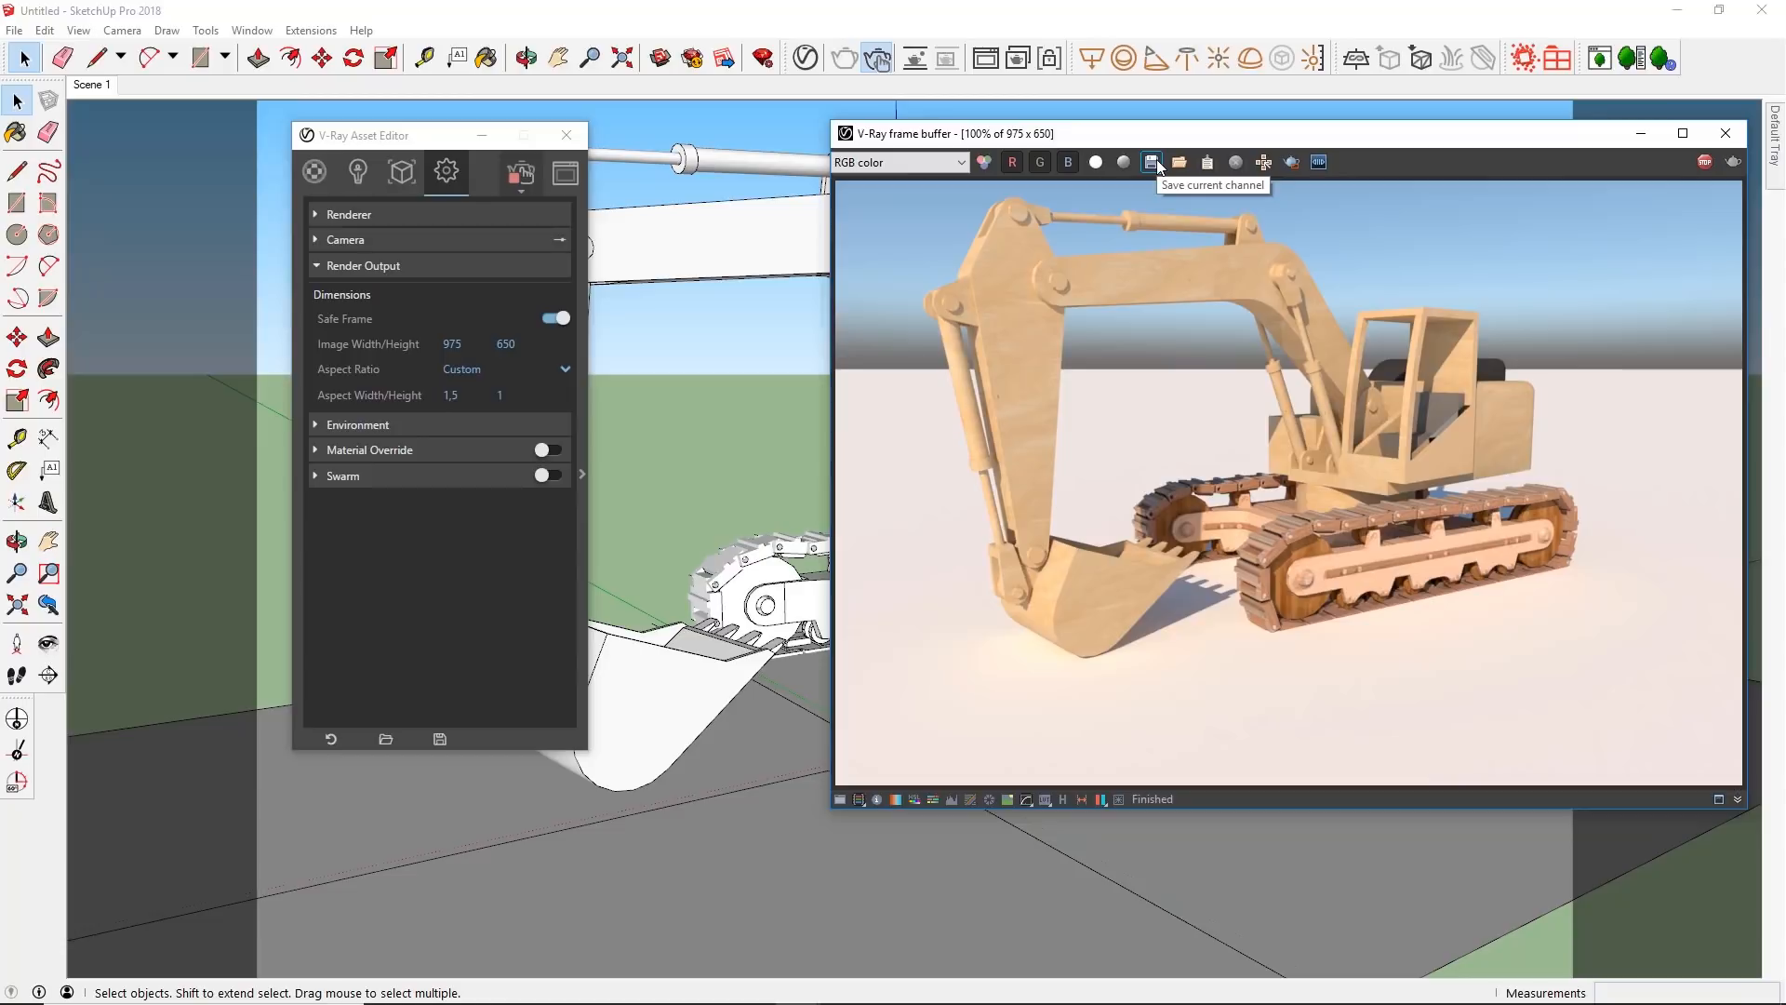
Step: Use the frame buffer's channel selection to view Alpha and return to RGB color
click(930, 164)
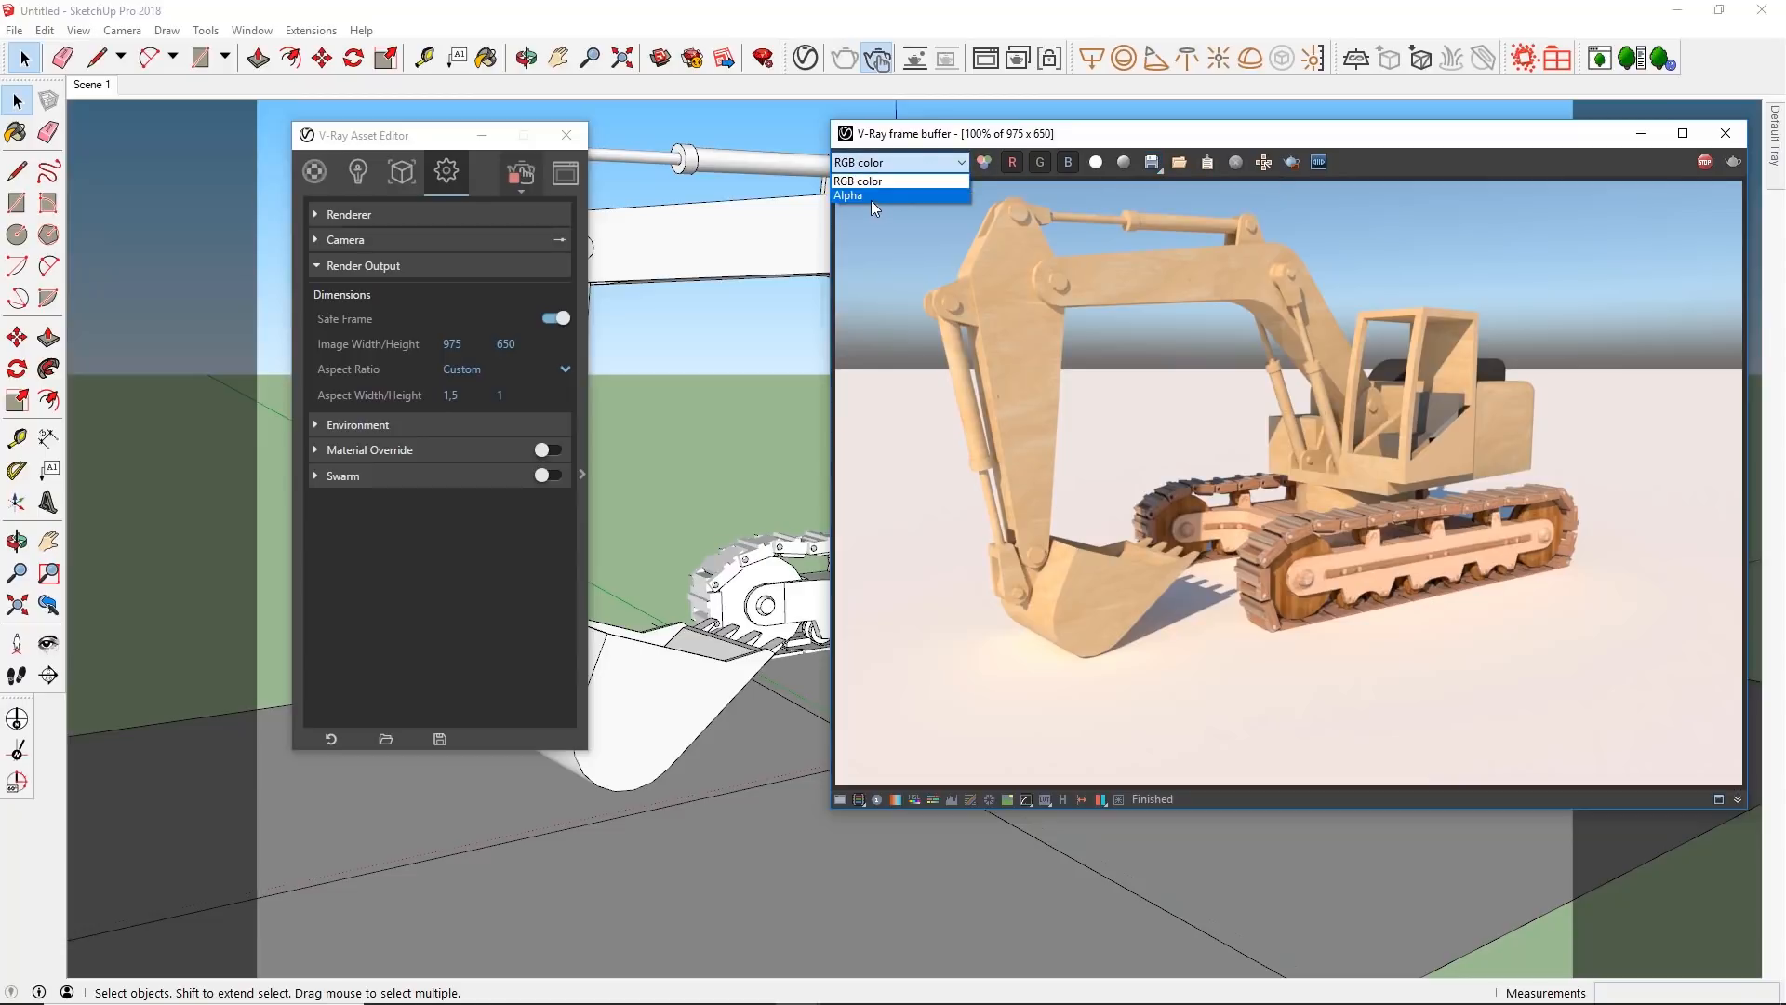
click(893, 198)
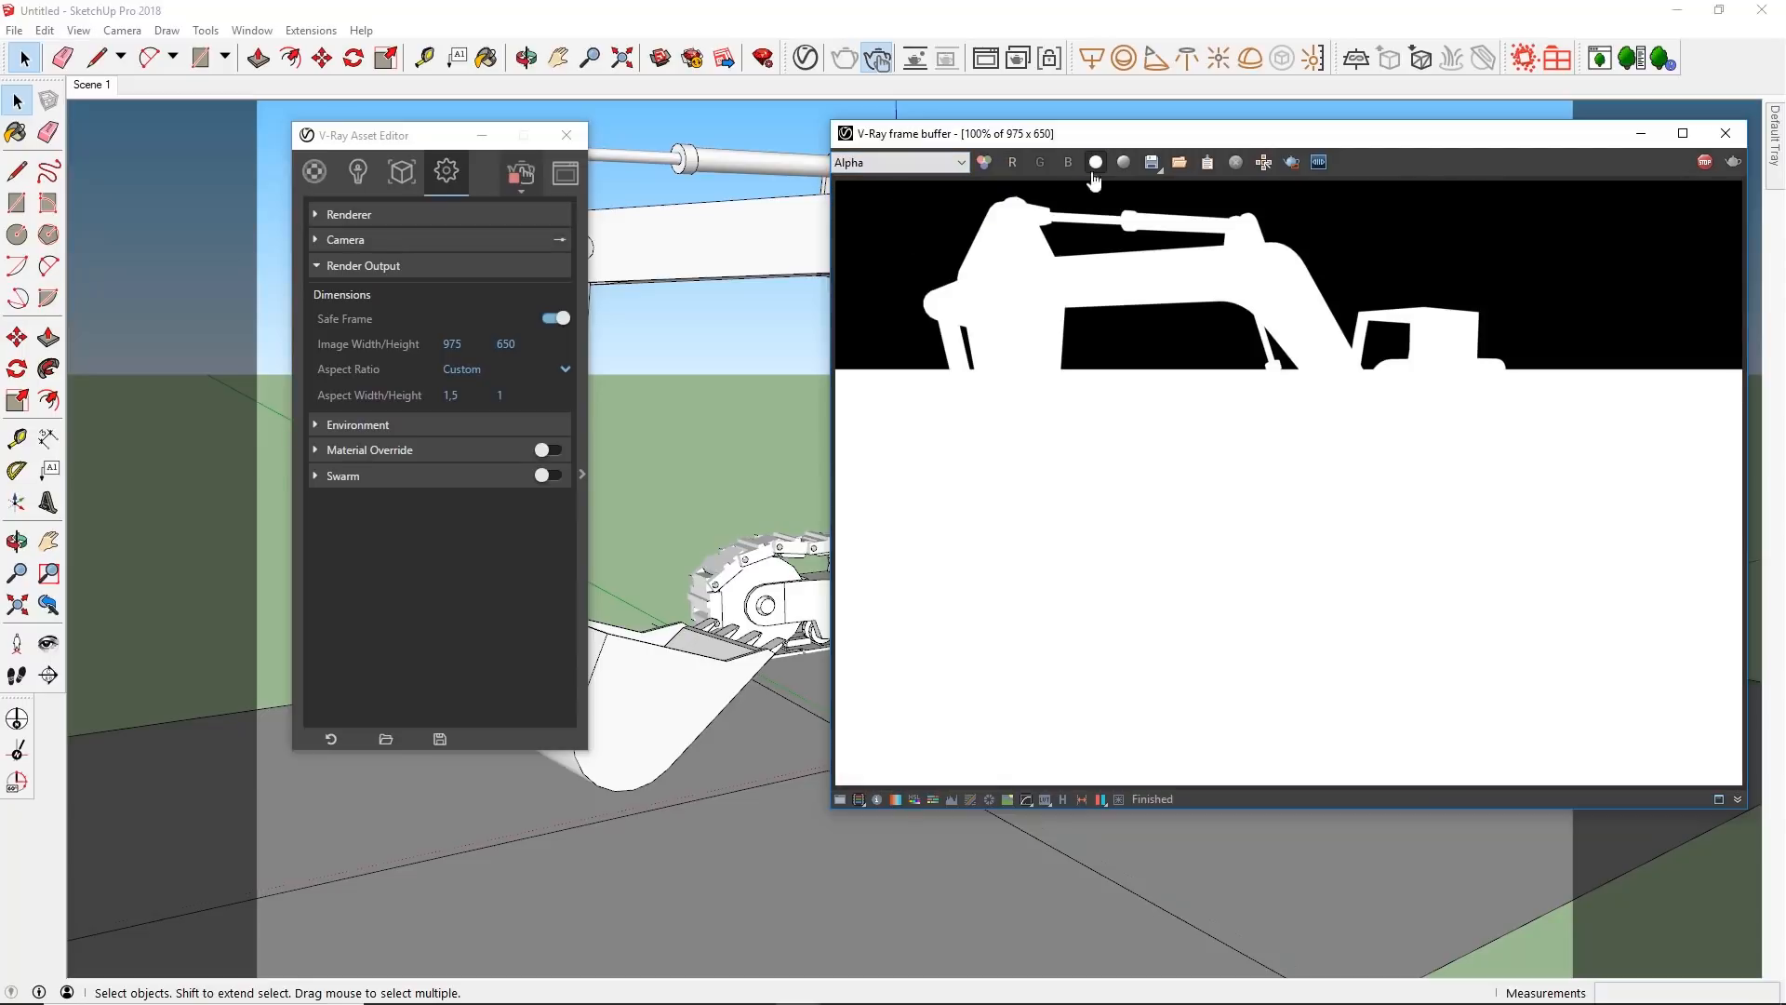
click(893, 163)
click(893, 182)
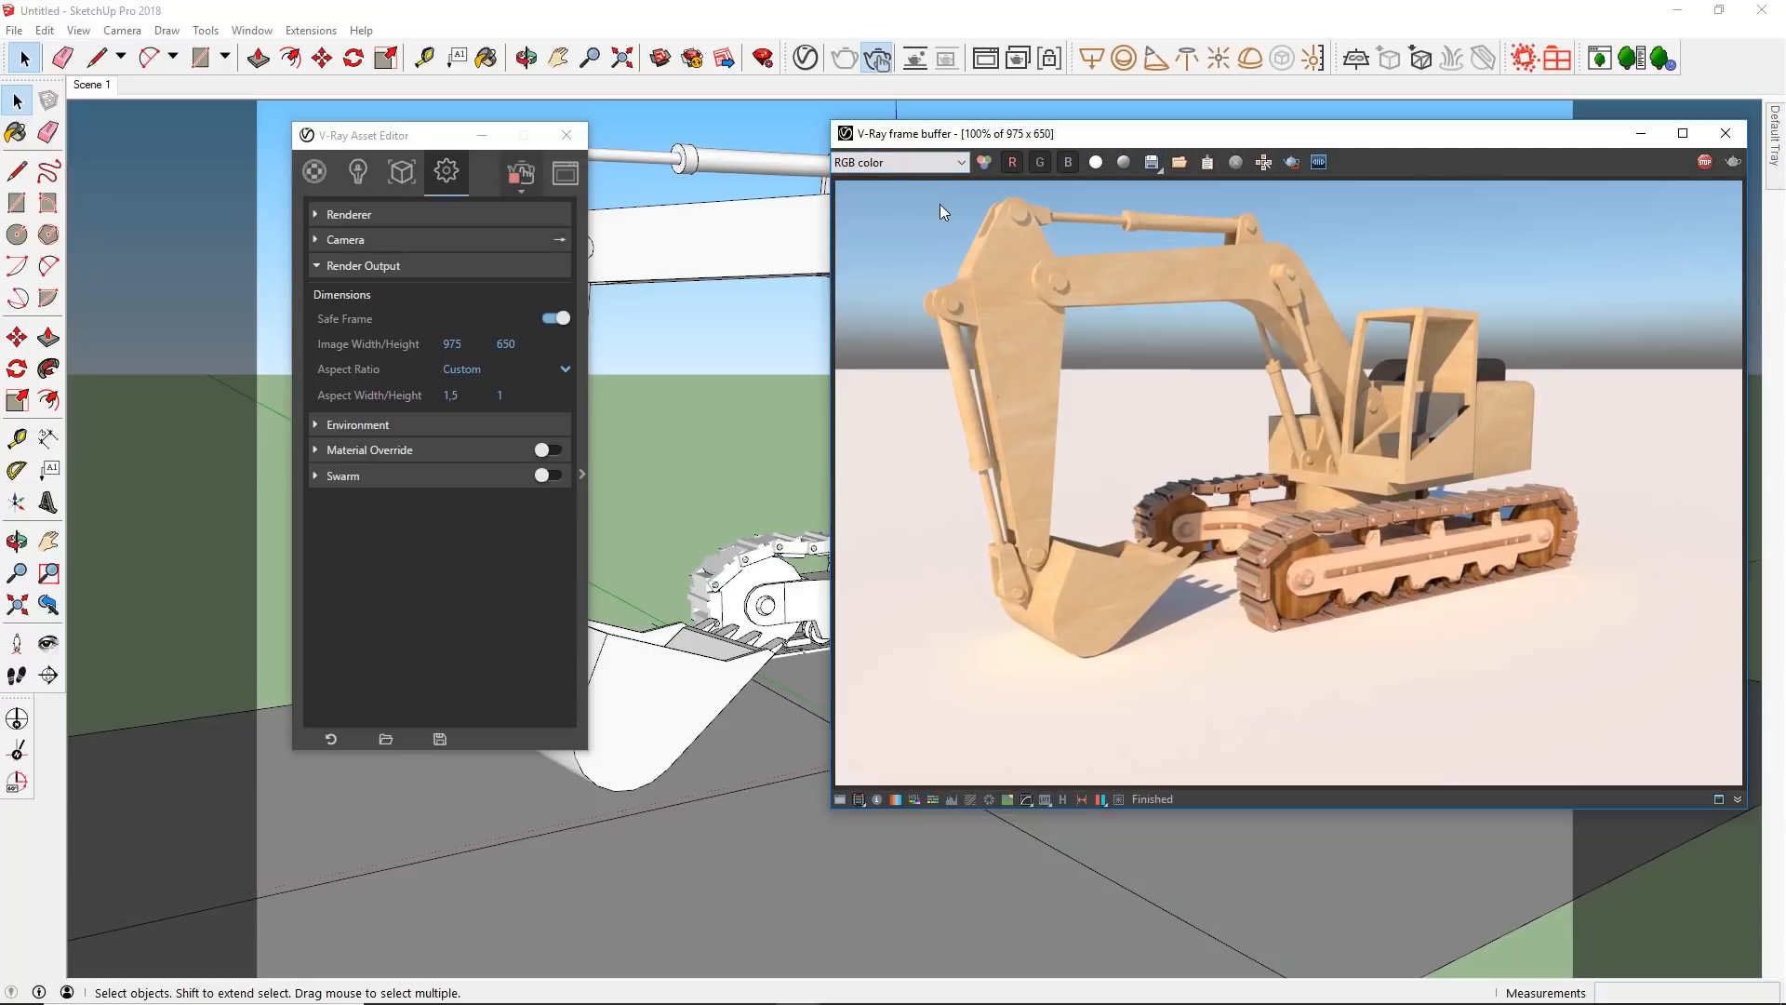
Step: Examine the image file formats available for saving the current channel, and close the save dialog without saving
click(1151, 162)
drag(792, 131, 326, 142)
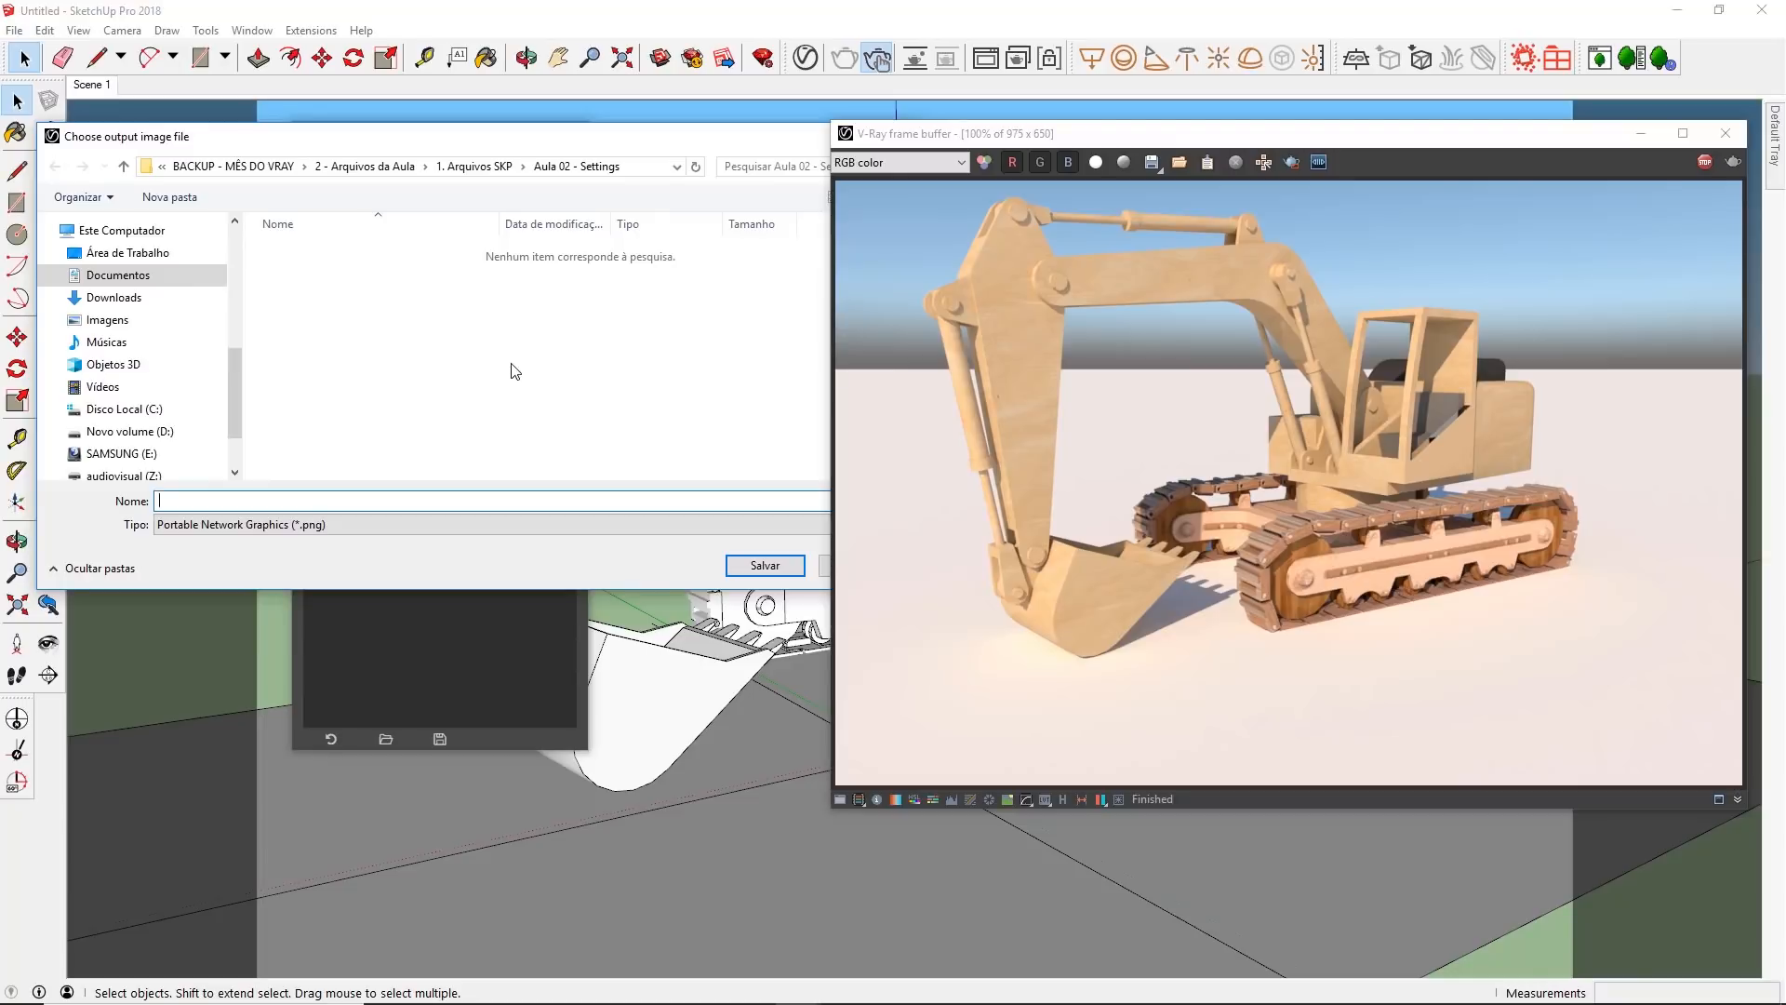
click(355, 526)
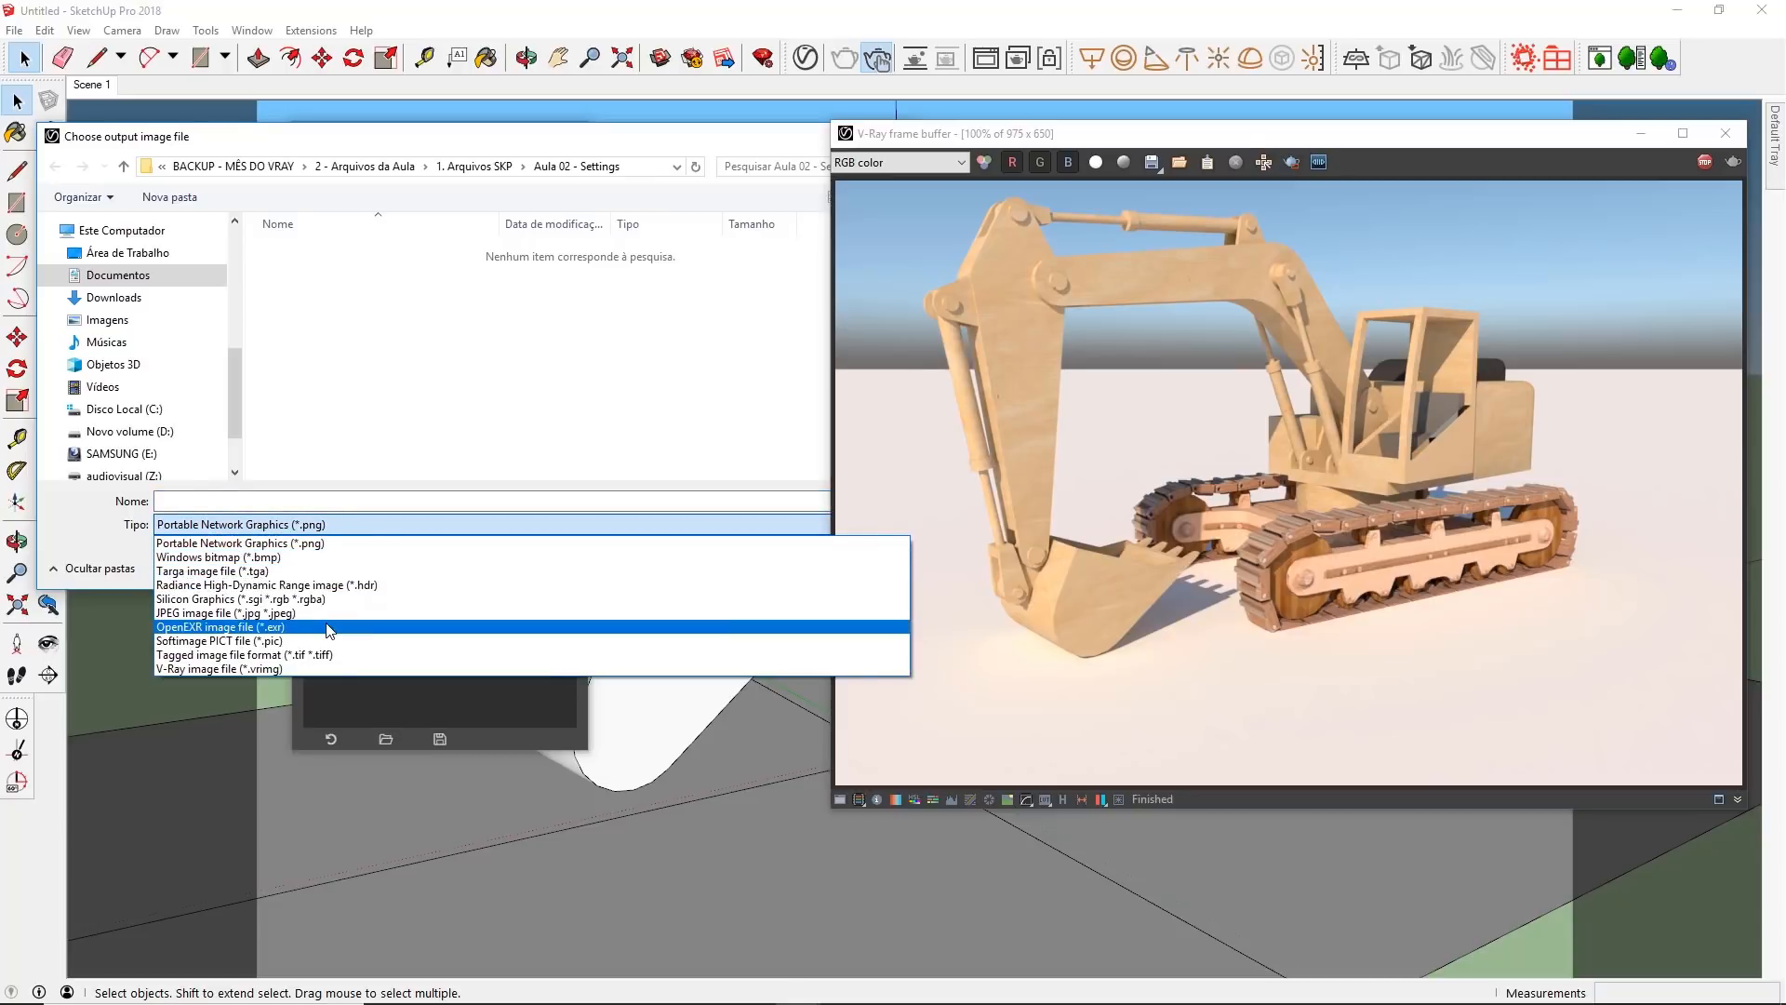
click(453, 448)
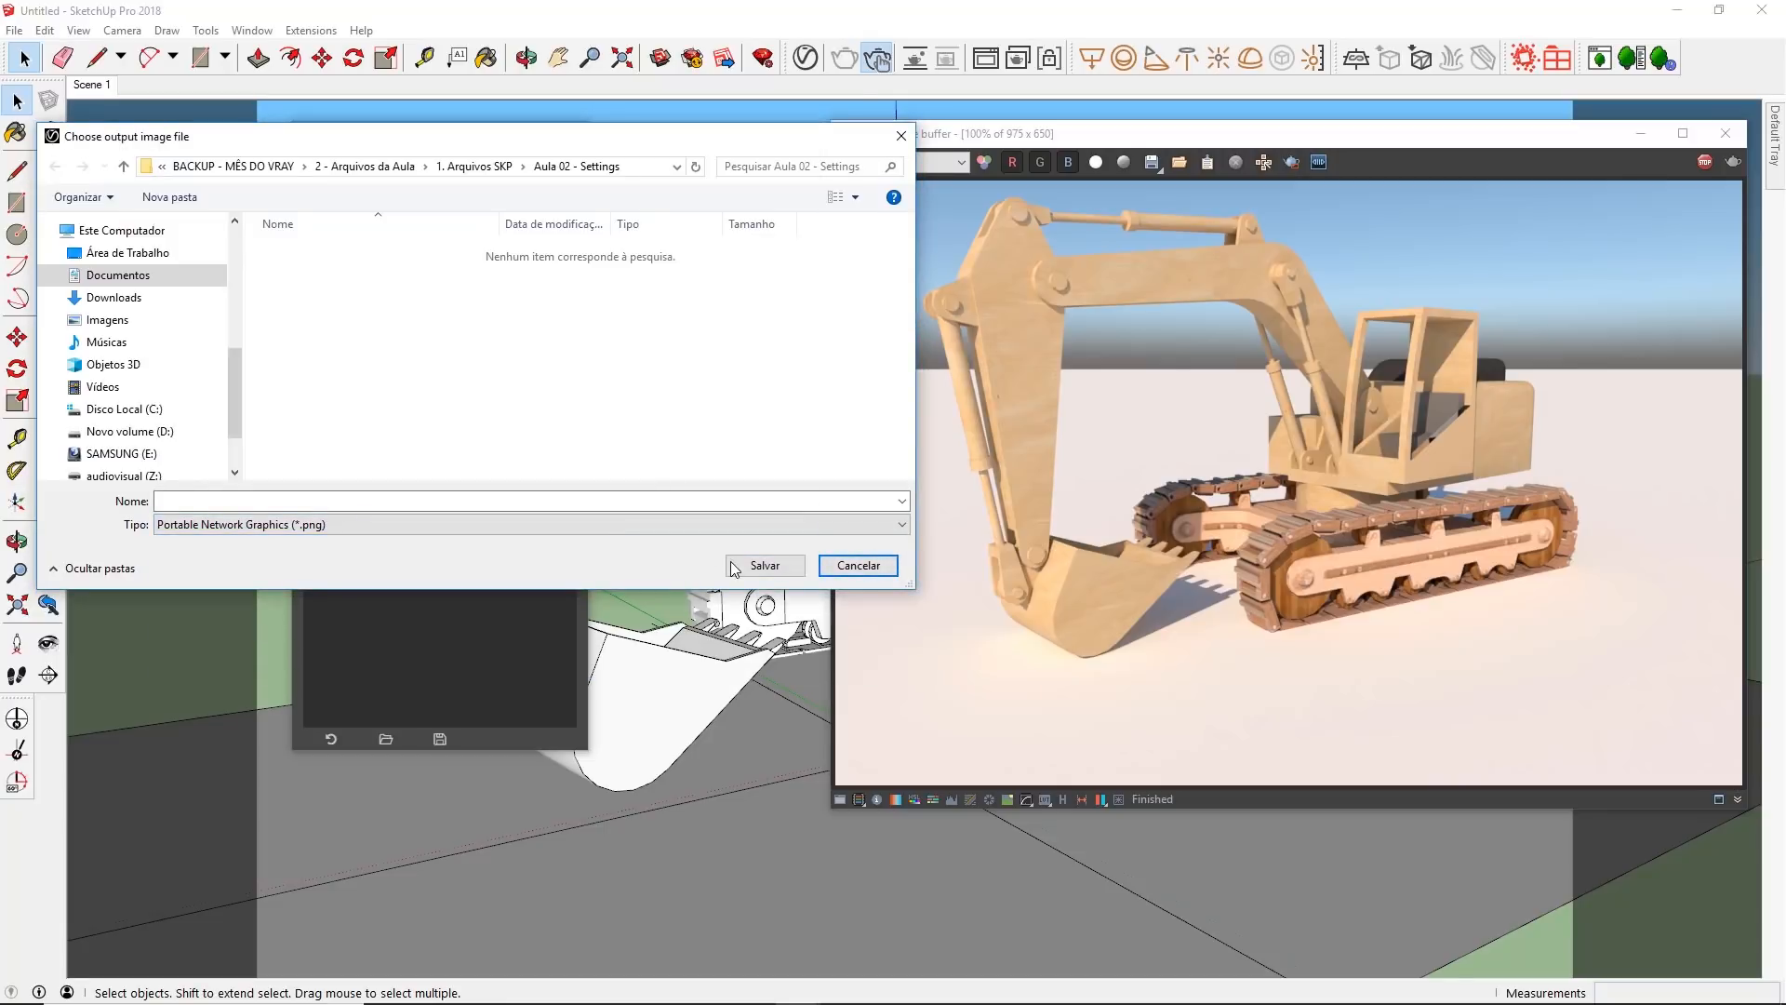
click(900, 139)
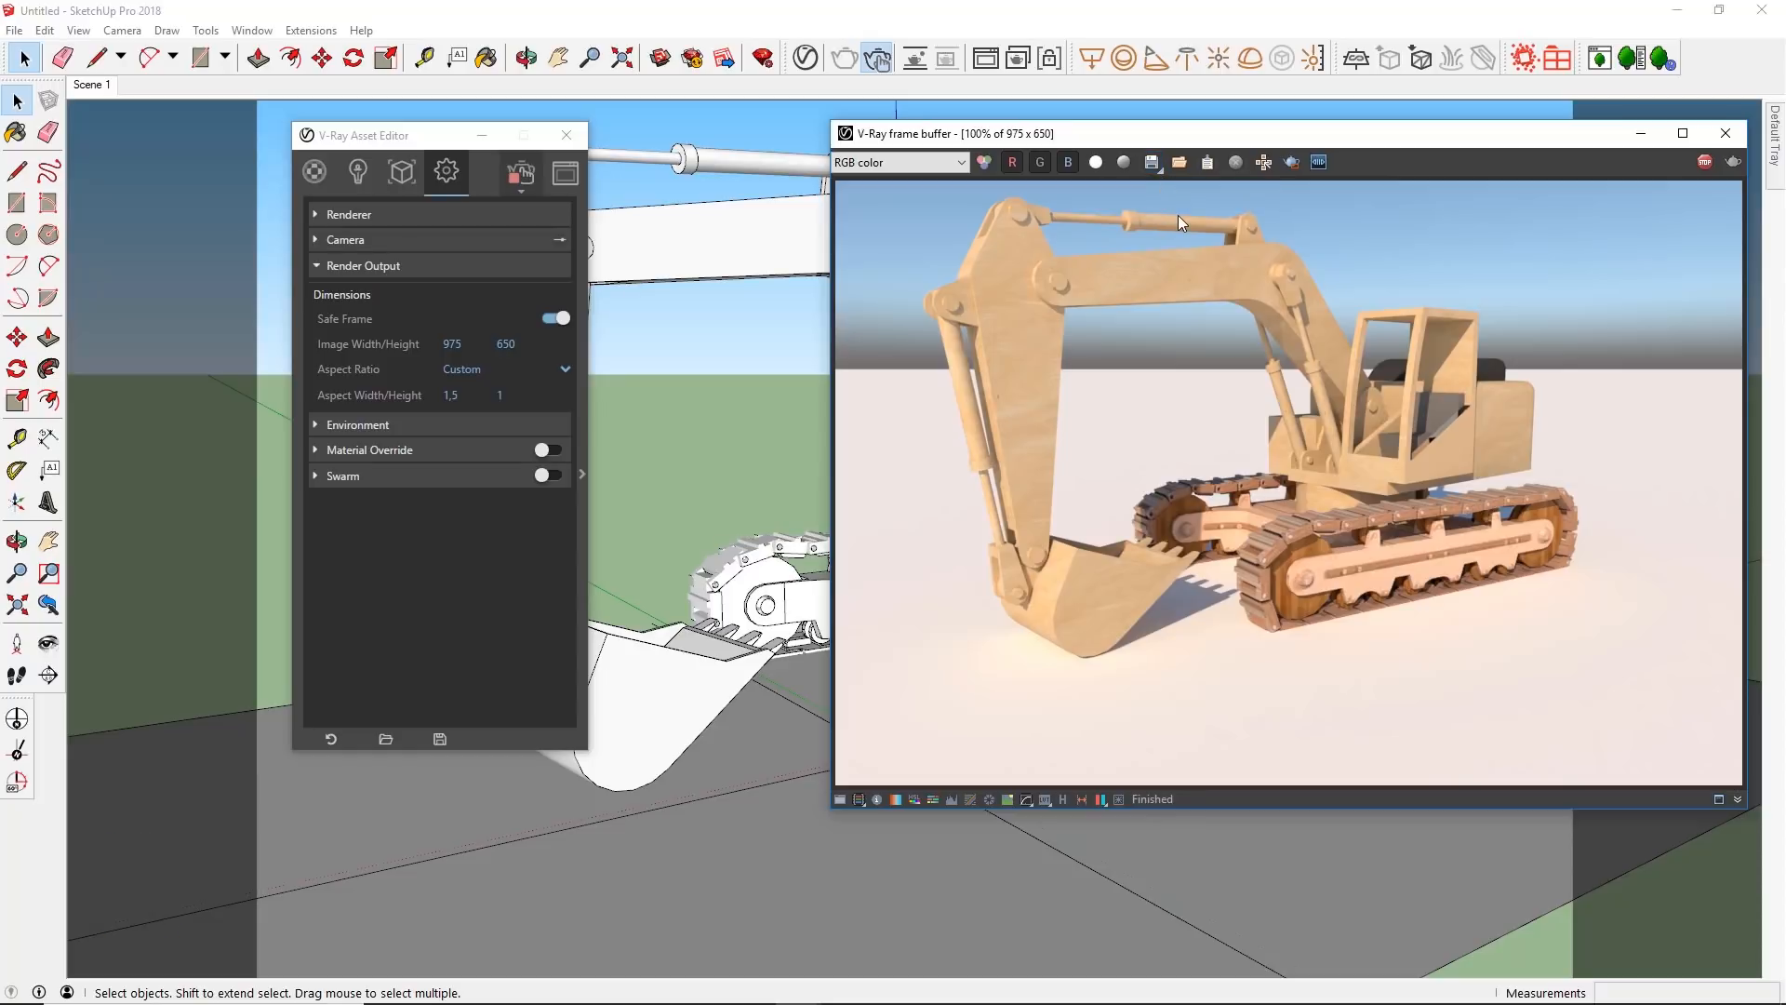
Step: View the output file dialog for saving all image channels and cancel it
click(1155, 172)
click(1155, 218)
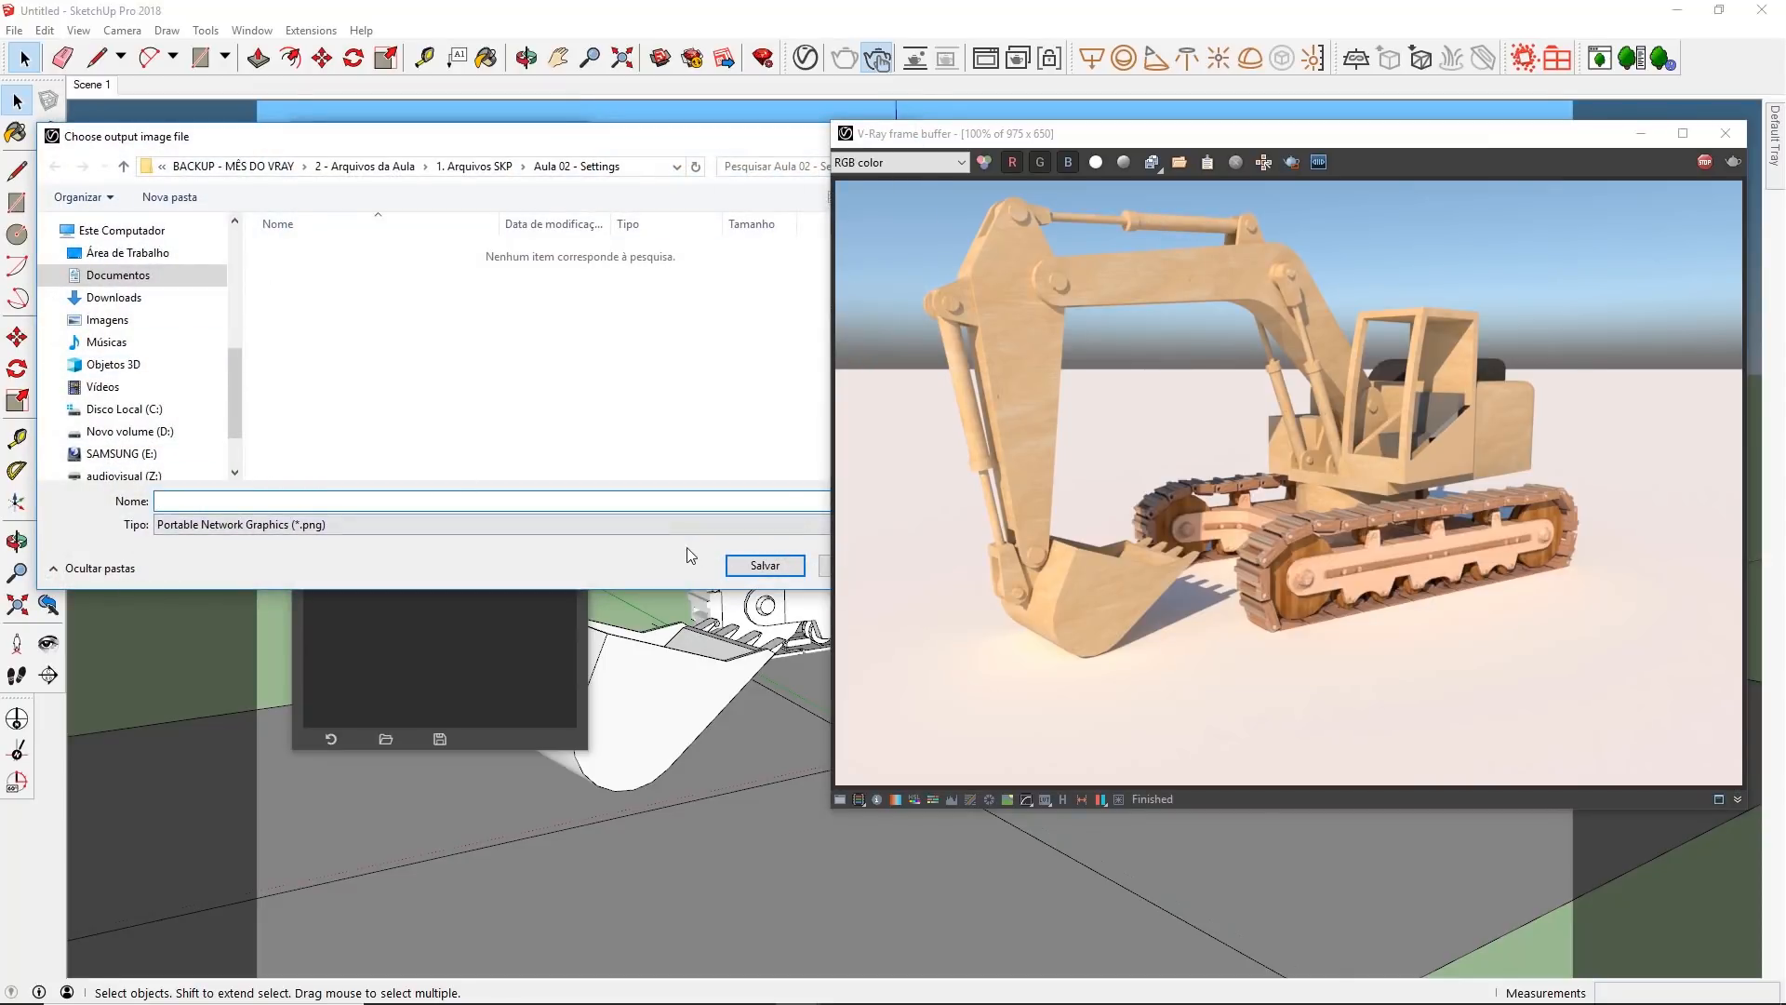
drag(714, 141, 683, 150)
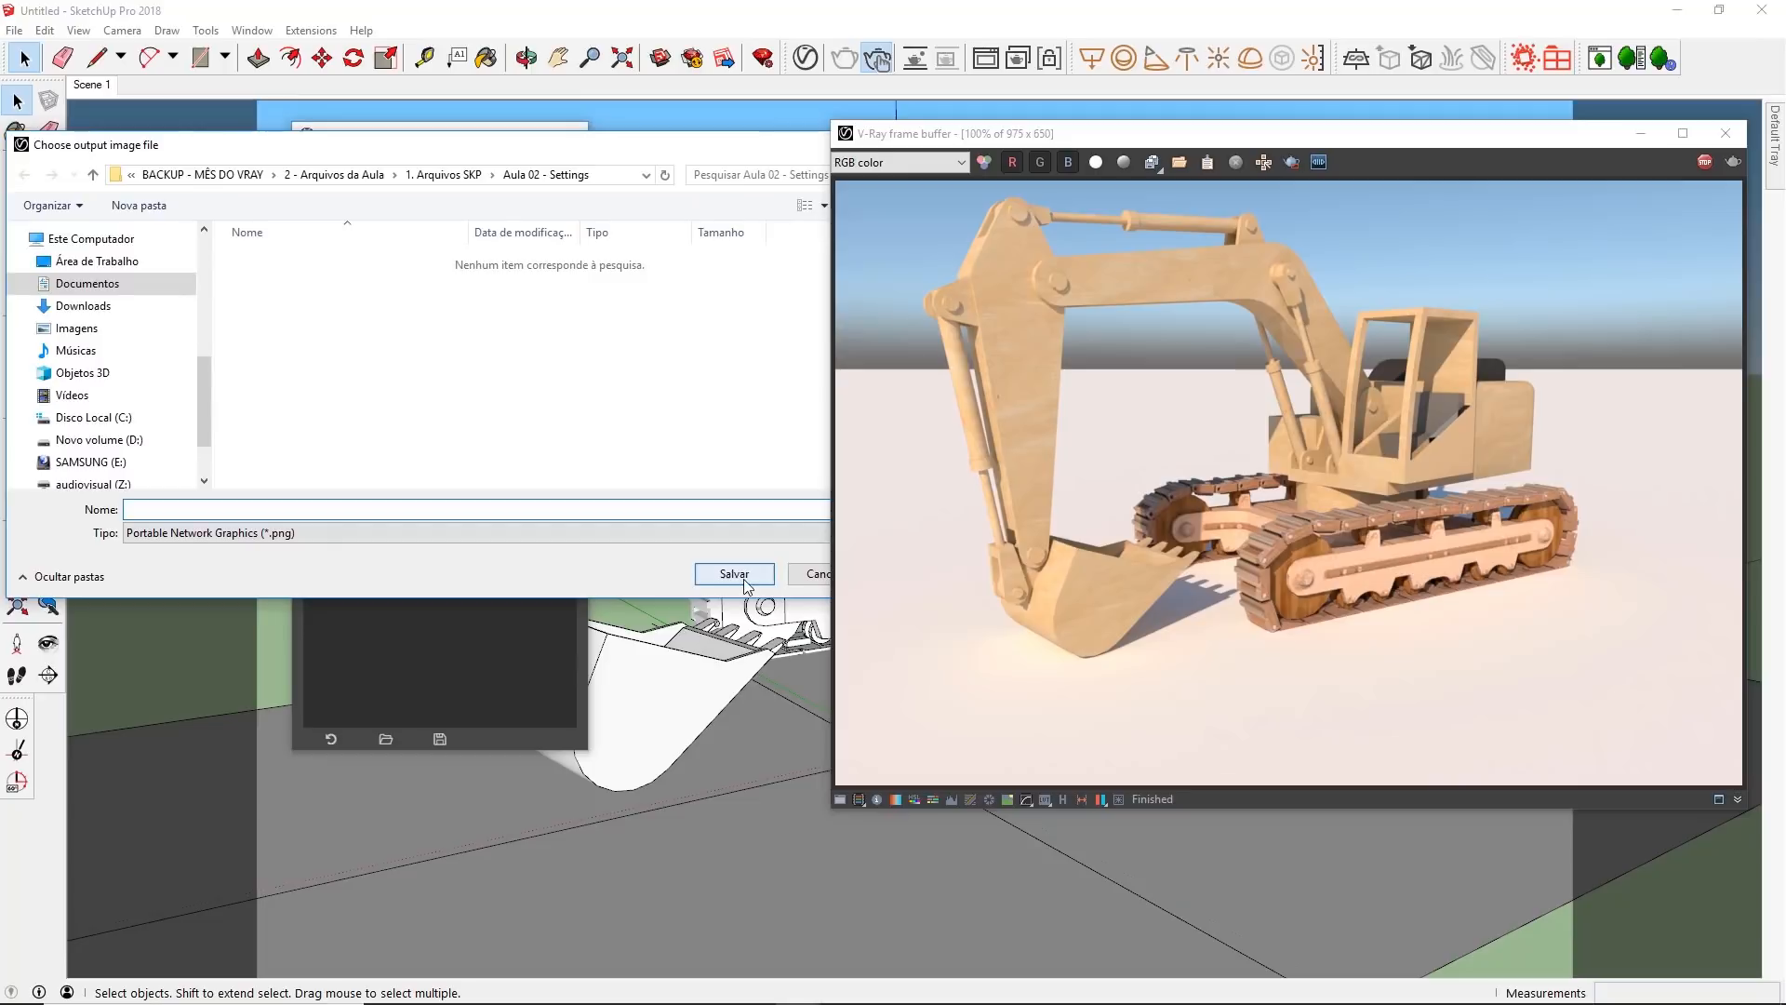
click(811, 573)
Step: Check the available display channels and the file formats for saving all channels to a single file, then cancel the save dialog
click(899, 164)
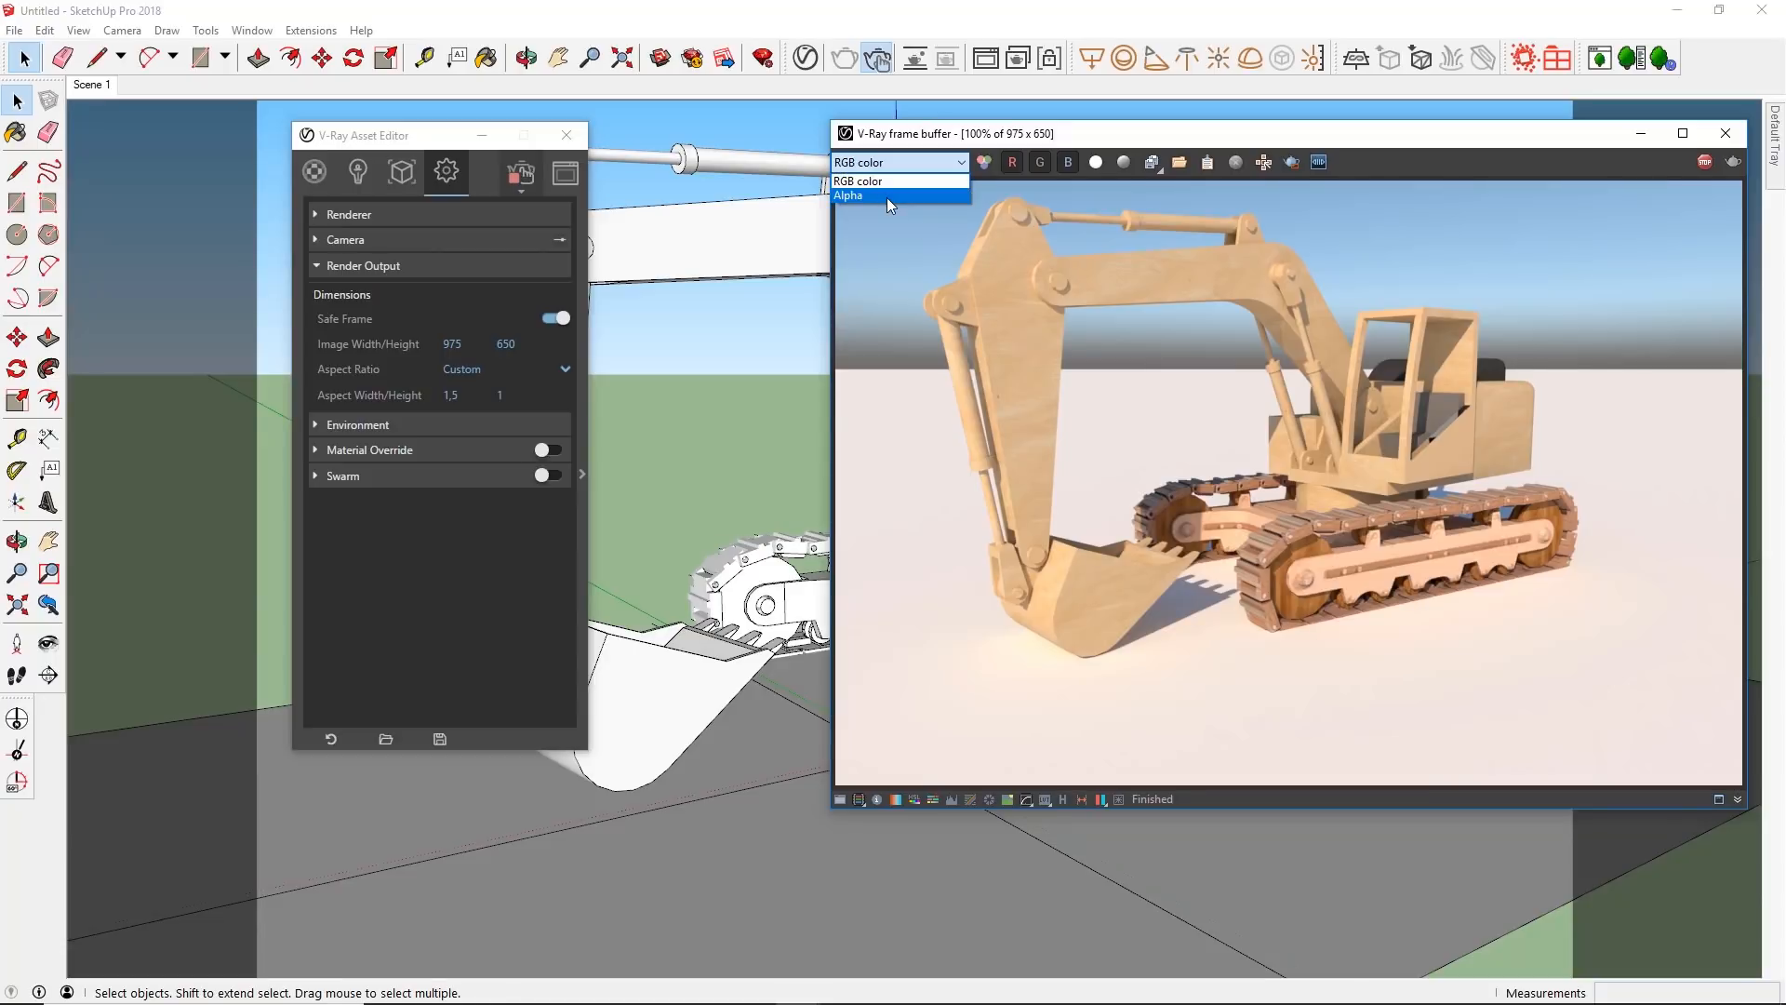
click(921, 225)
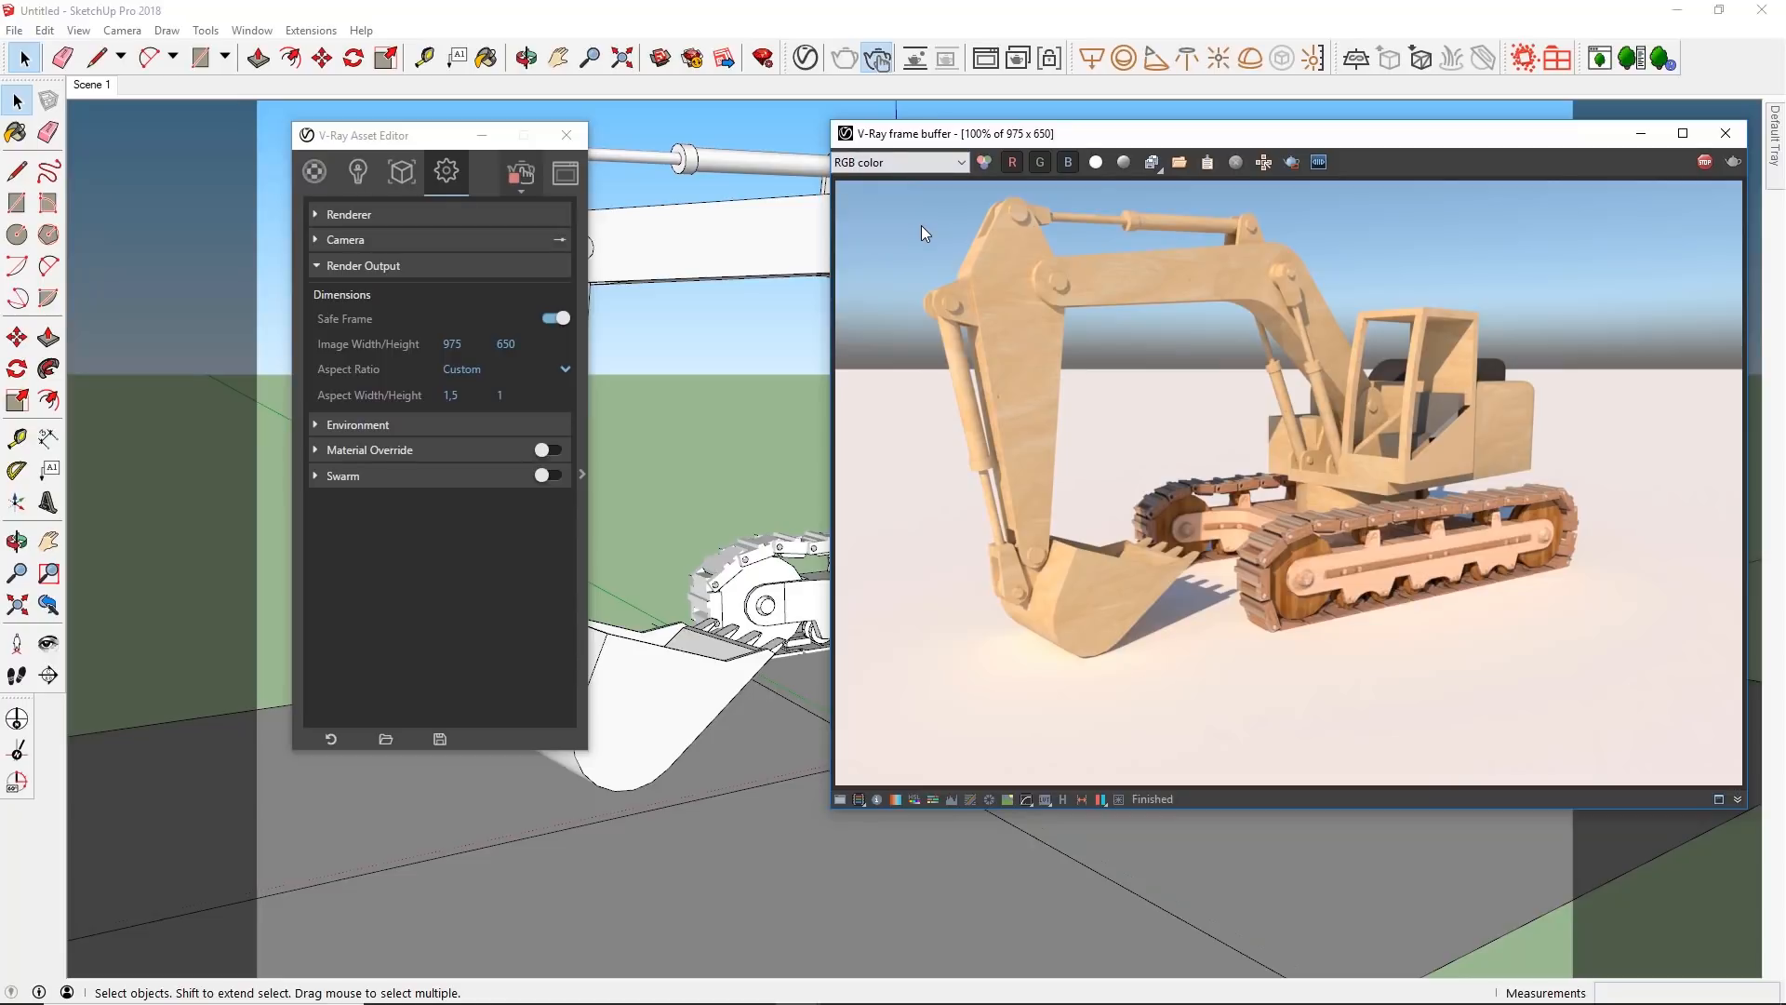
click(1163, 171)
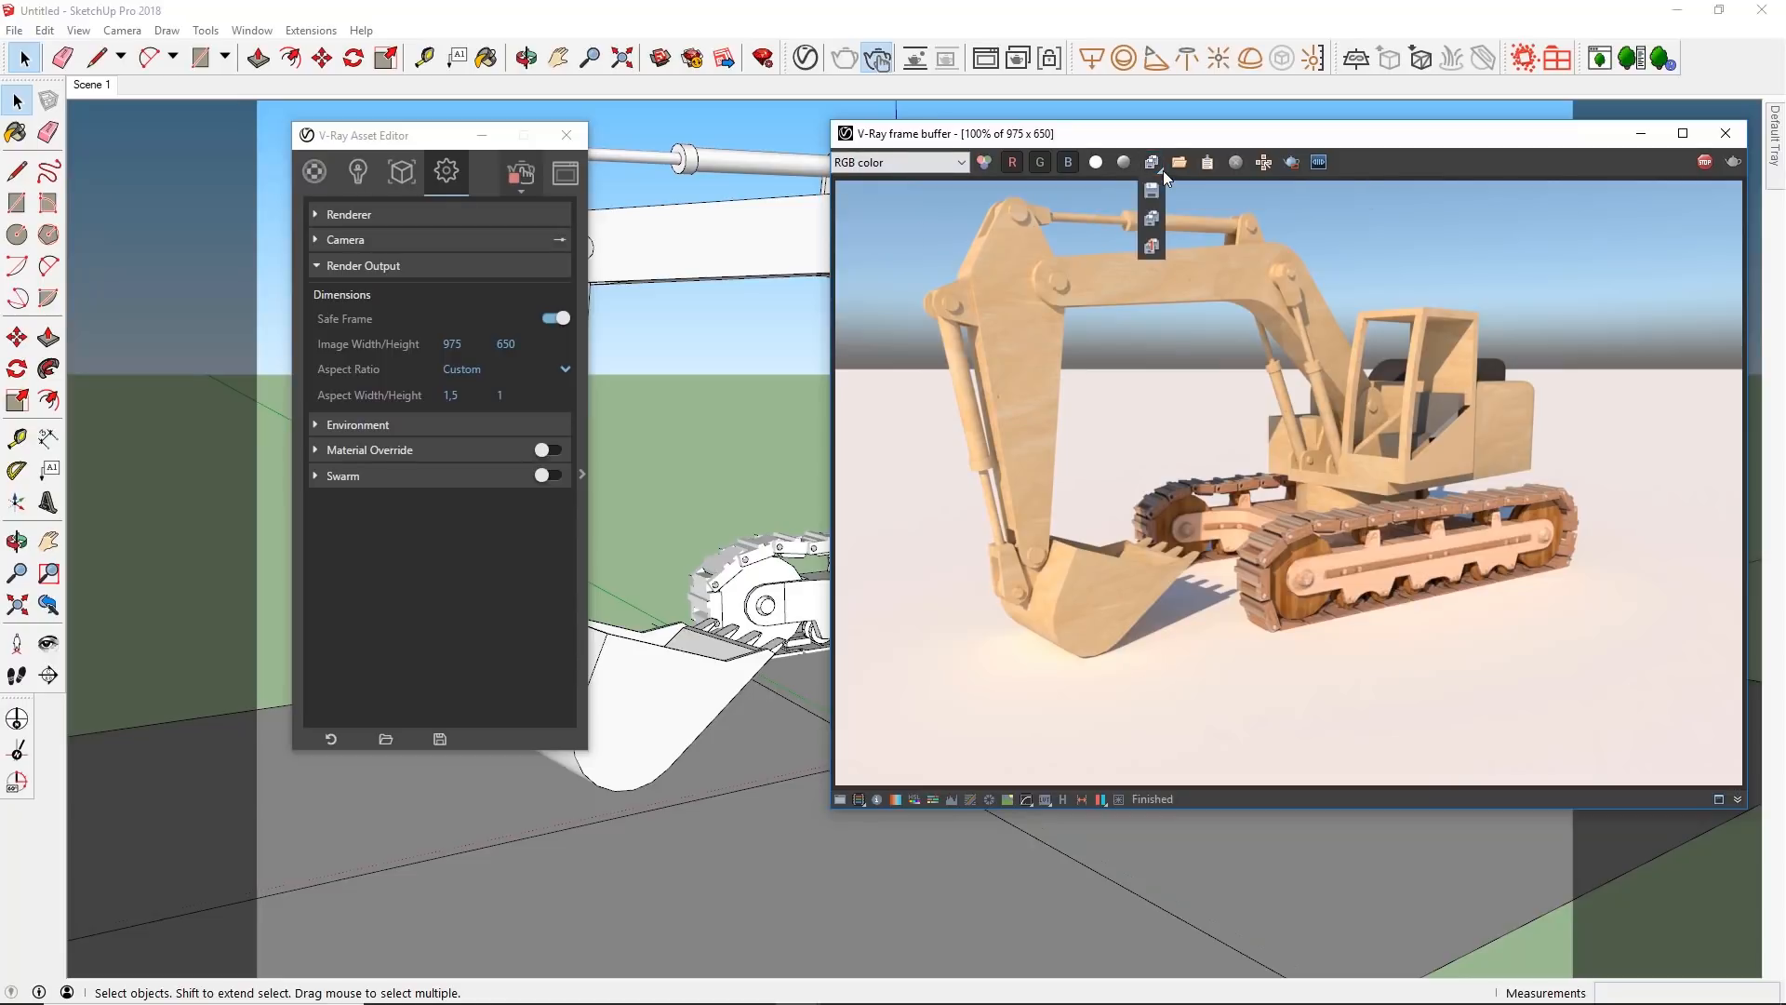
click(1151, 245)
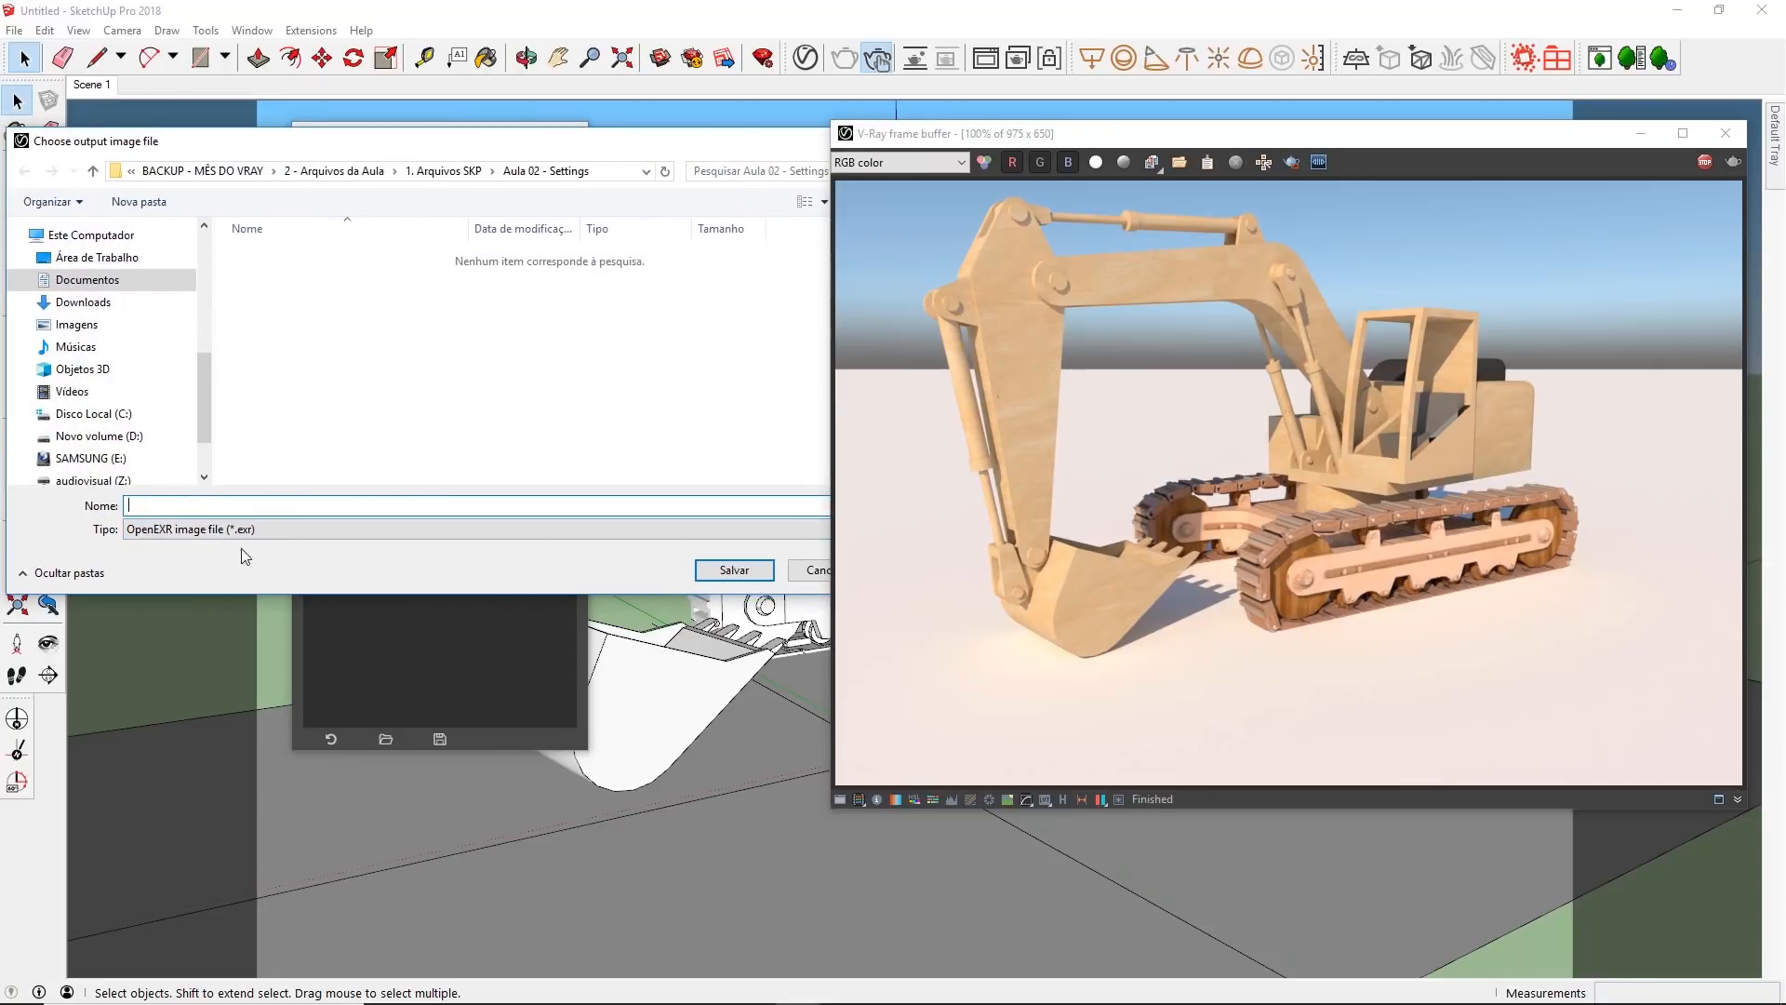
click(274, 528)
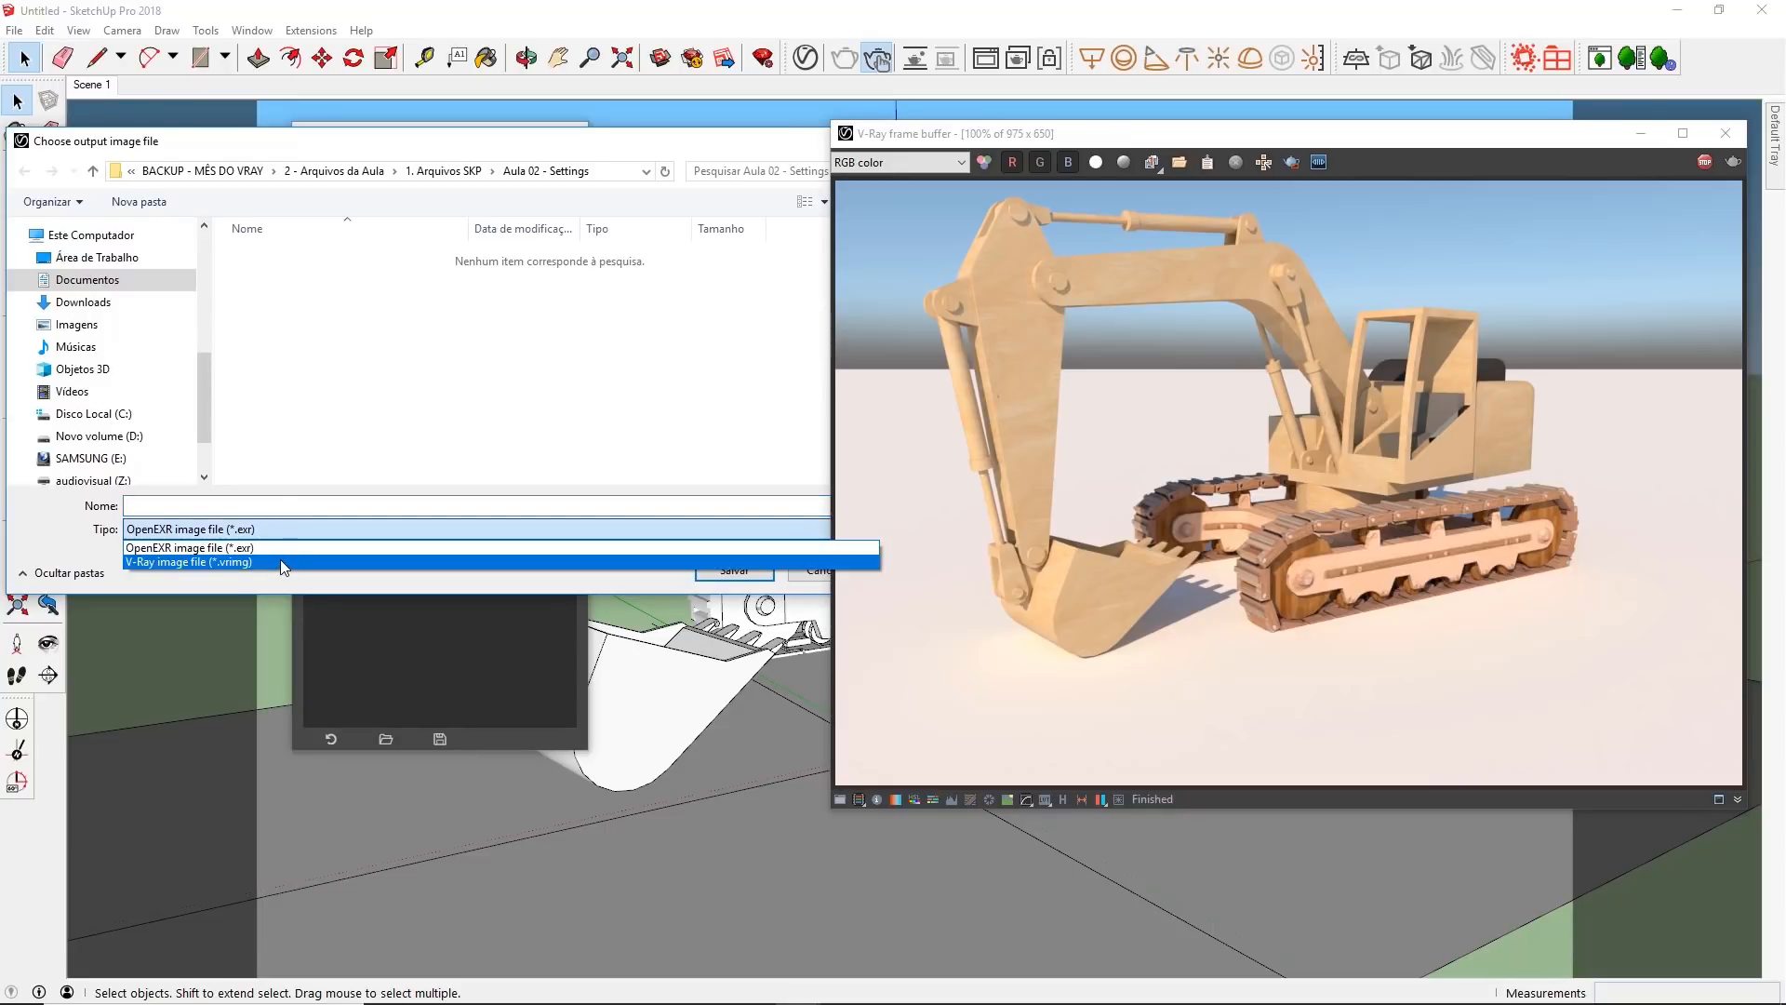
click(283, 586)
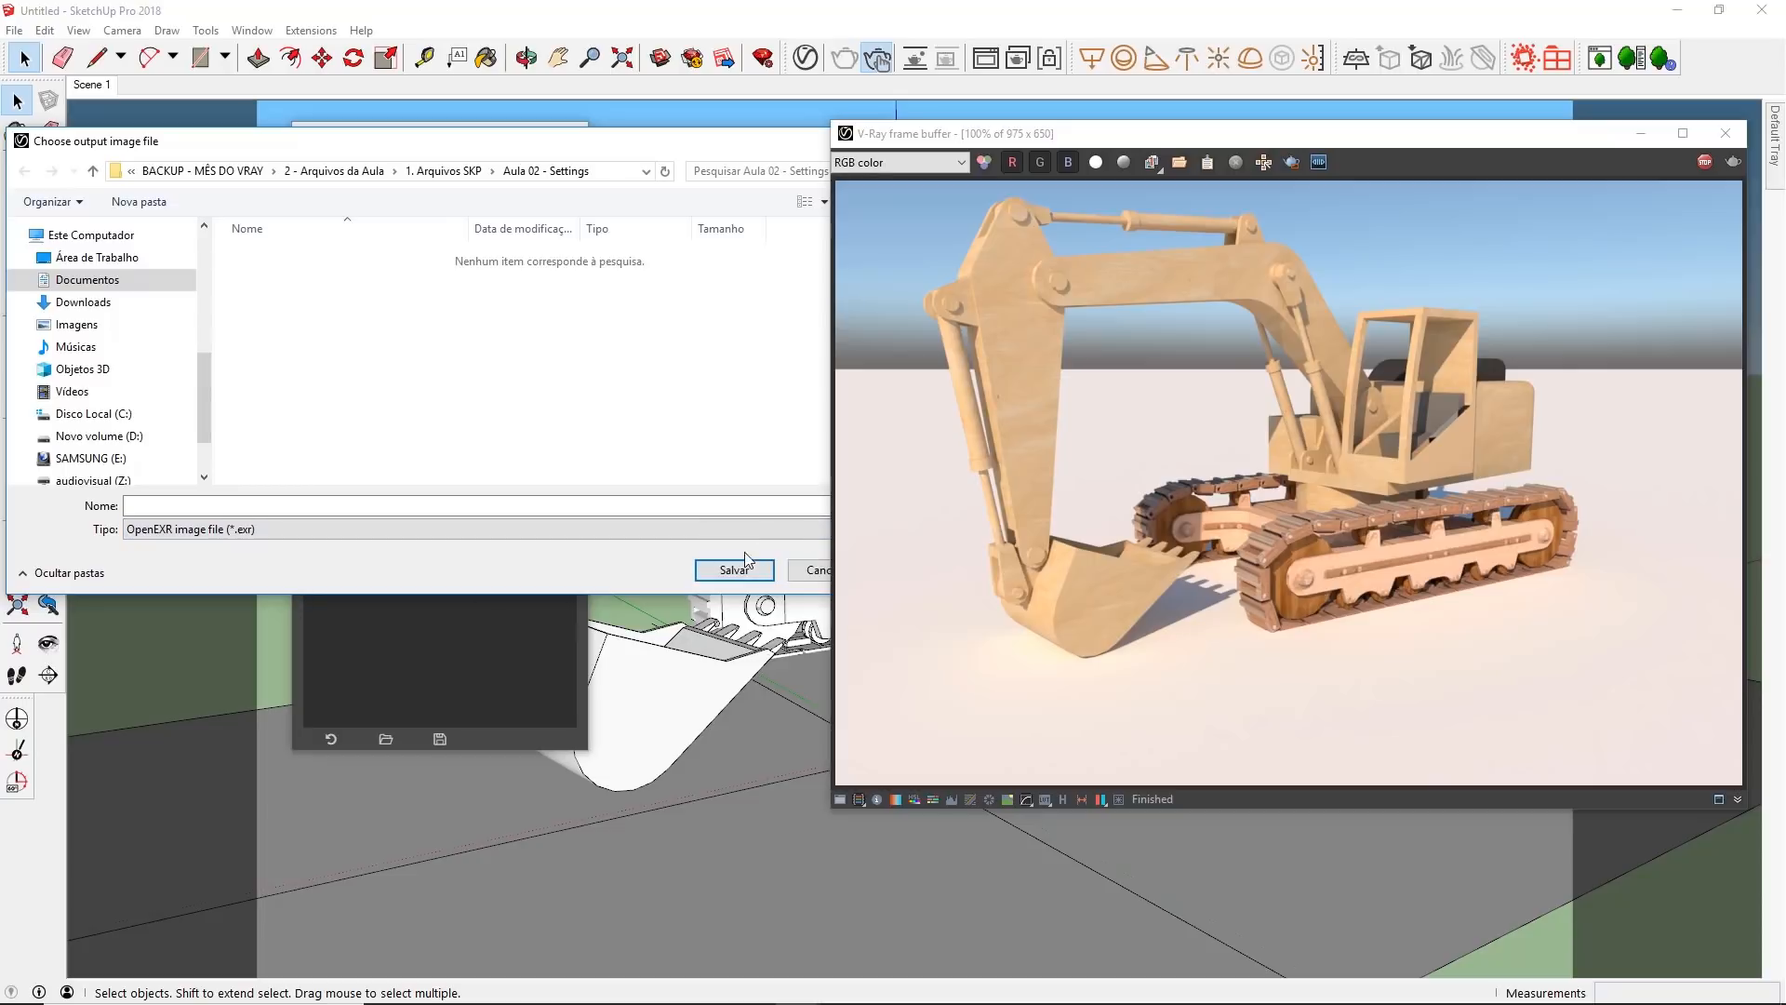
click(818, 571)
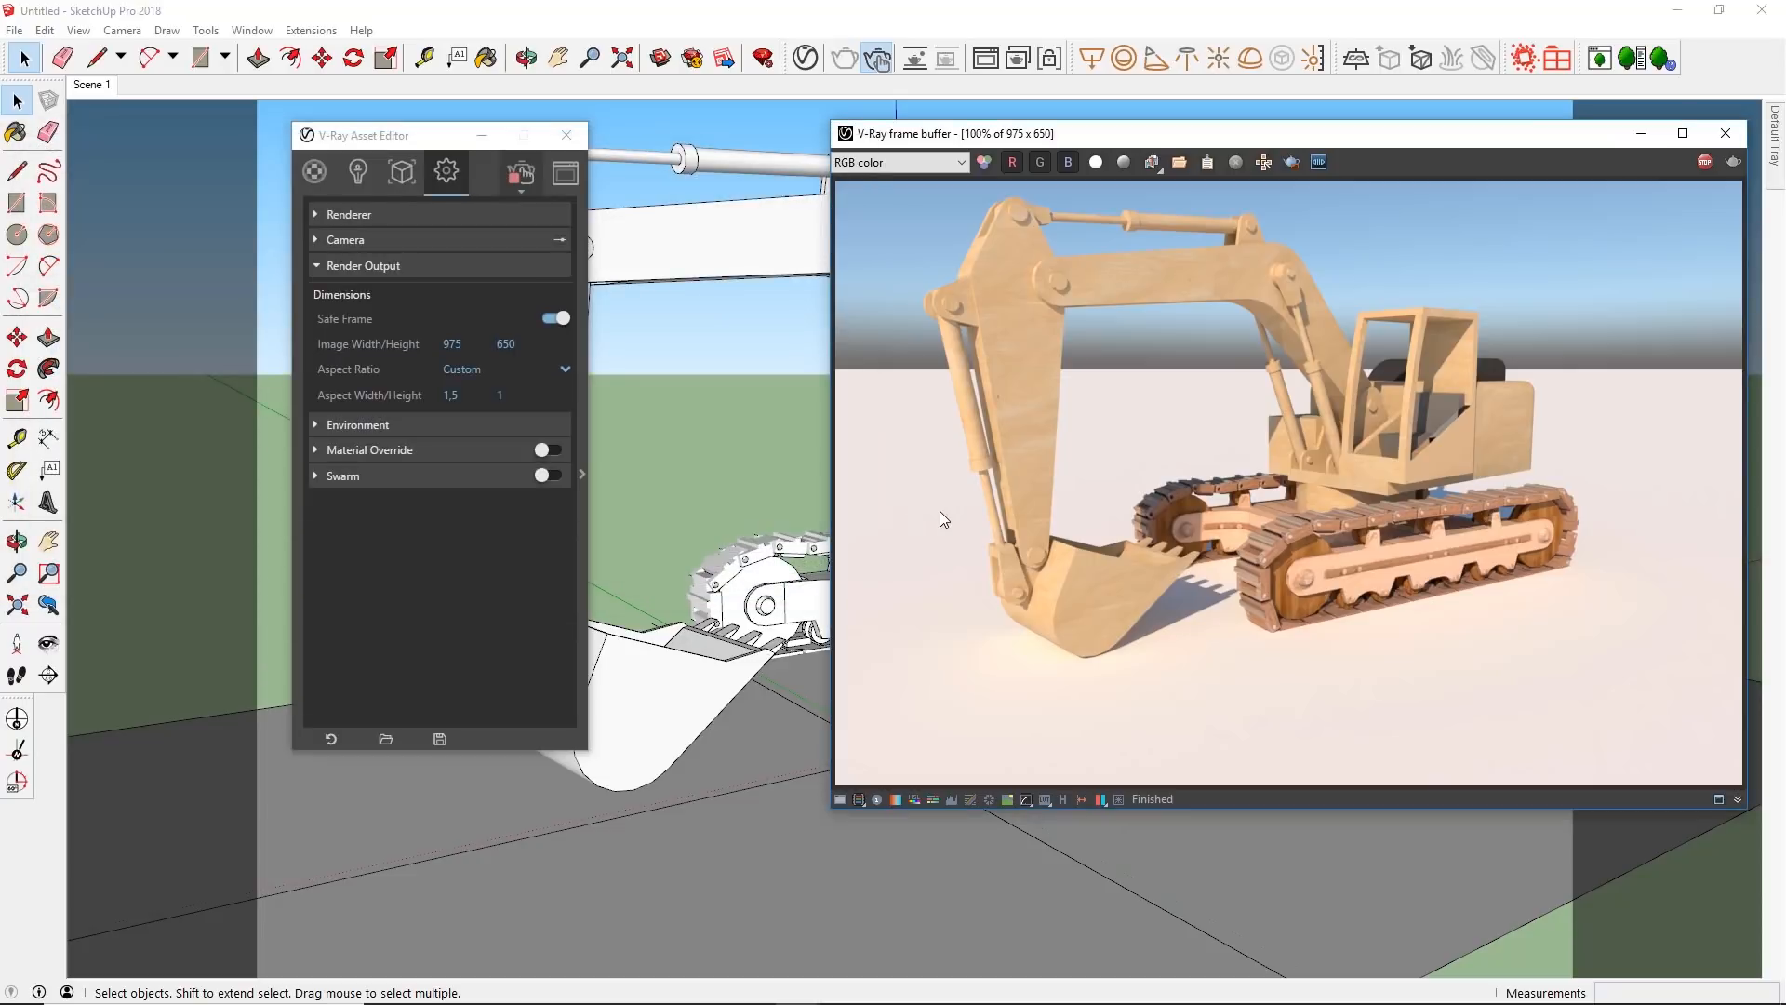
Step: View the frame buffer's dialog for loading a V-Ray image file (*.vrimg) and cancel it without loading anything
click(921, 157)
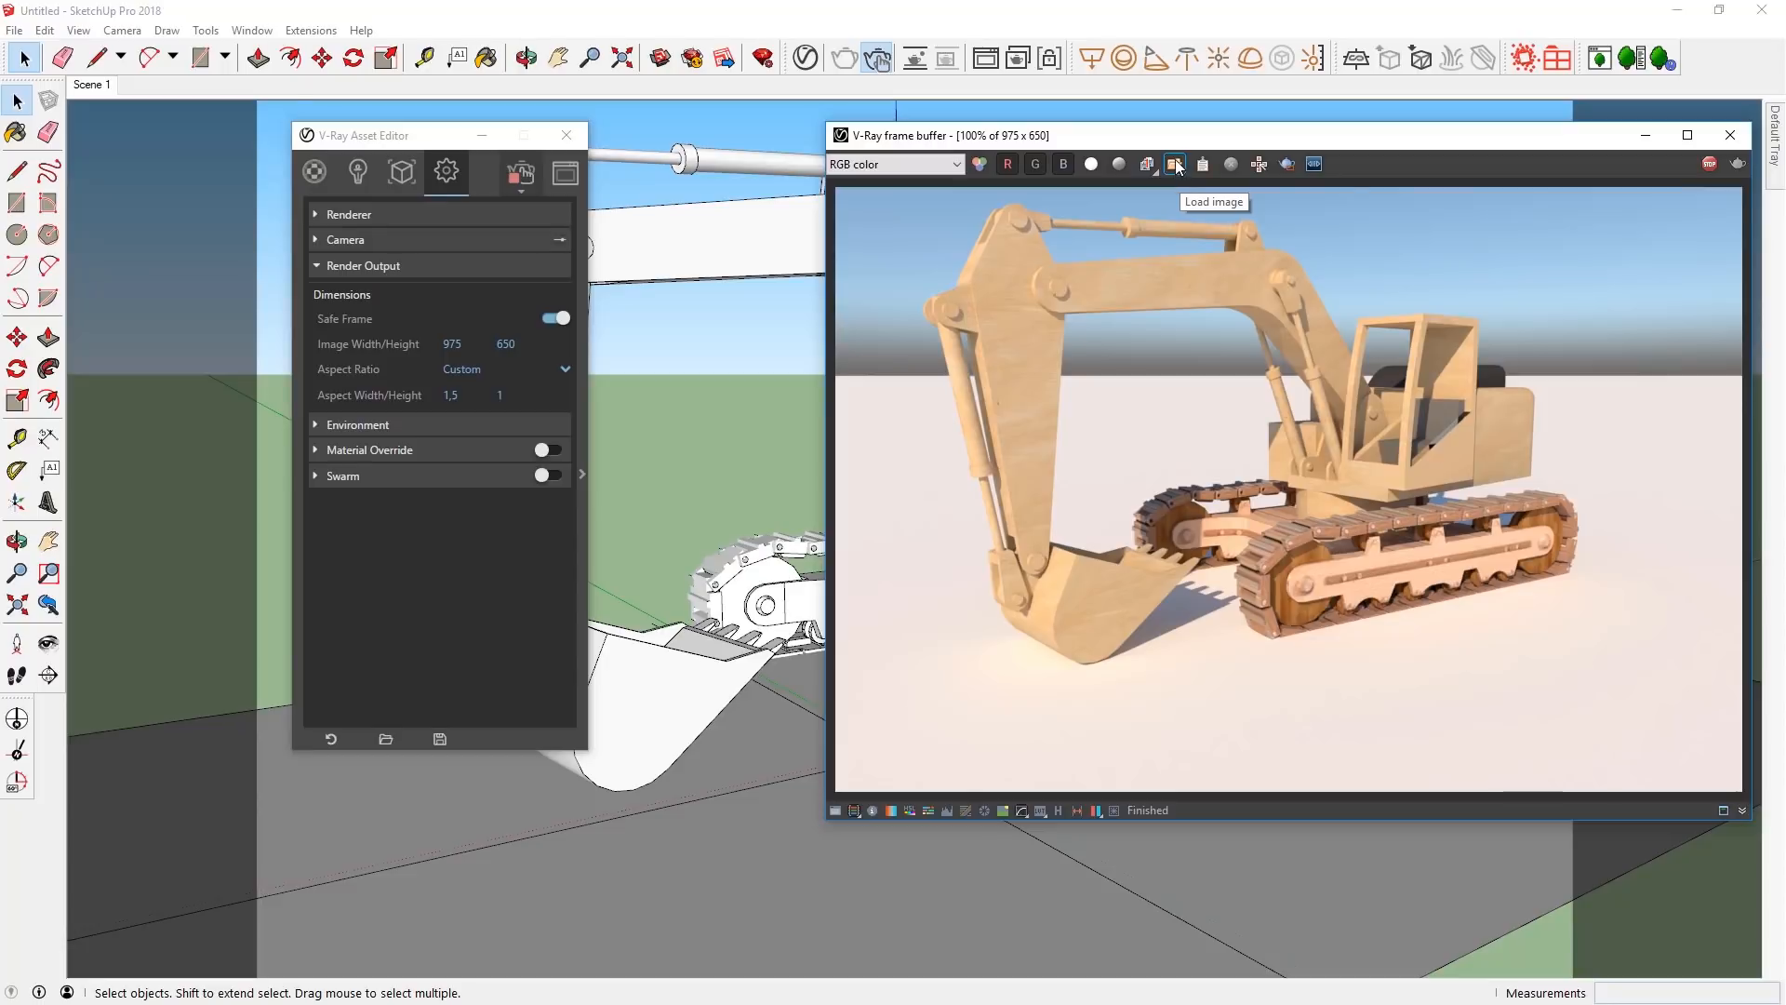
click(1175, 165)
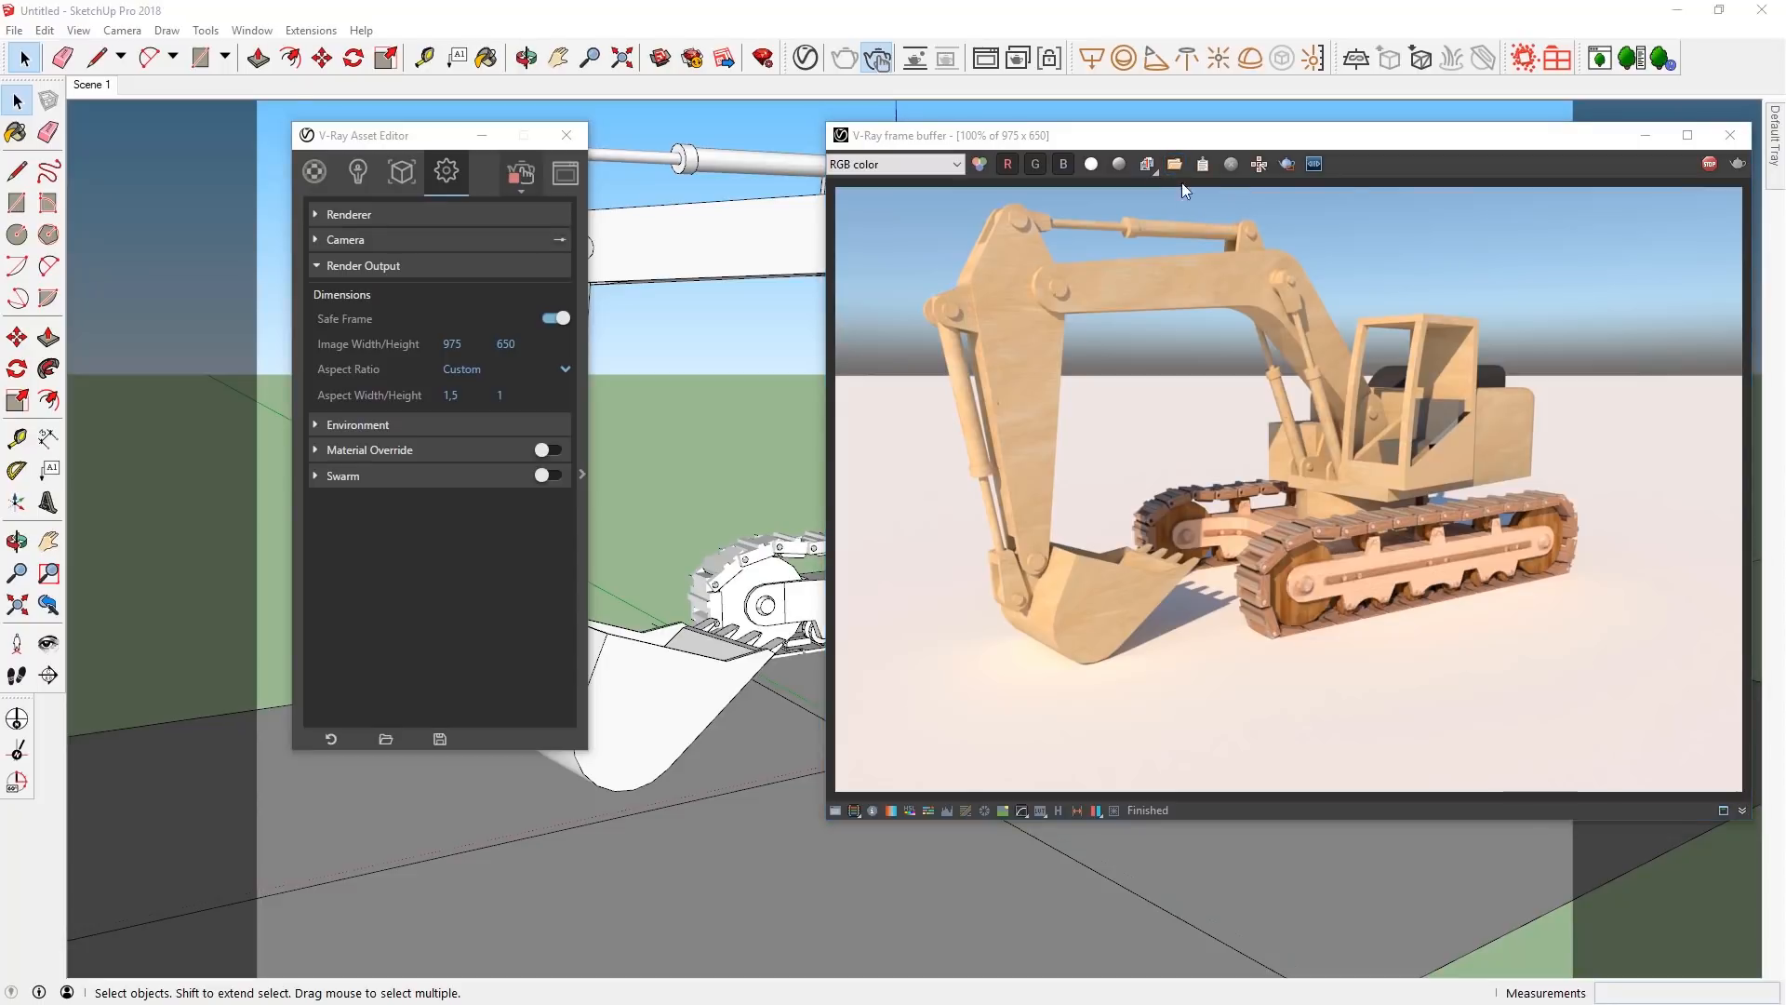
drag(1153, 172, 868, 177)
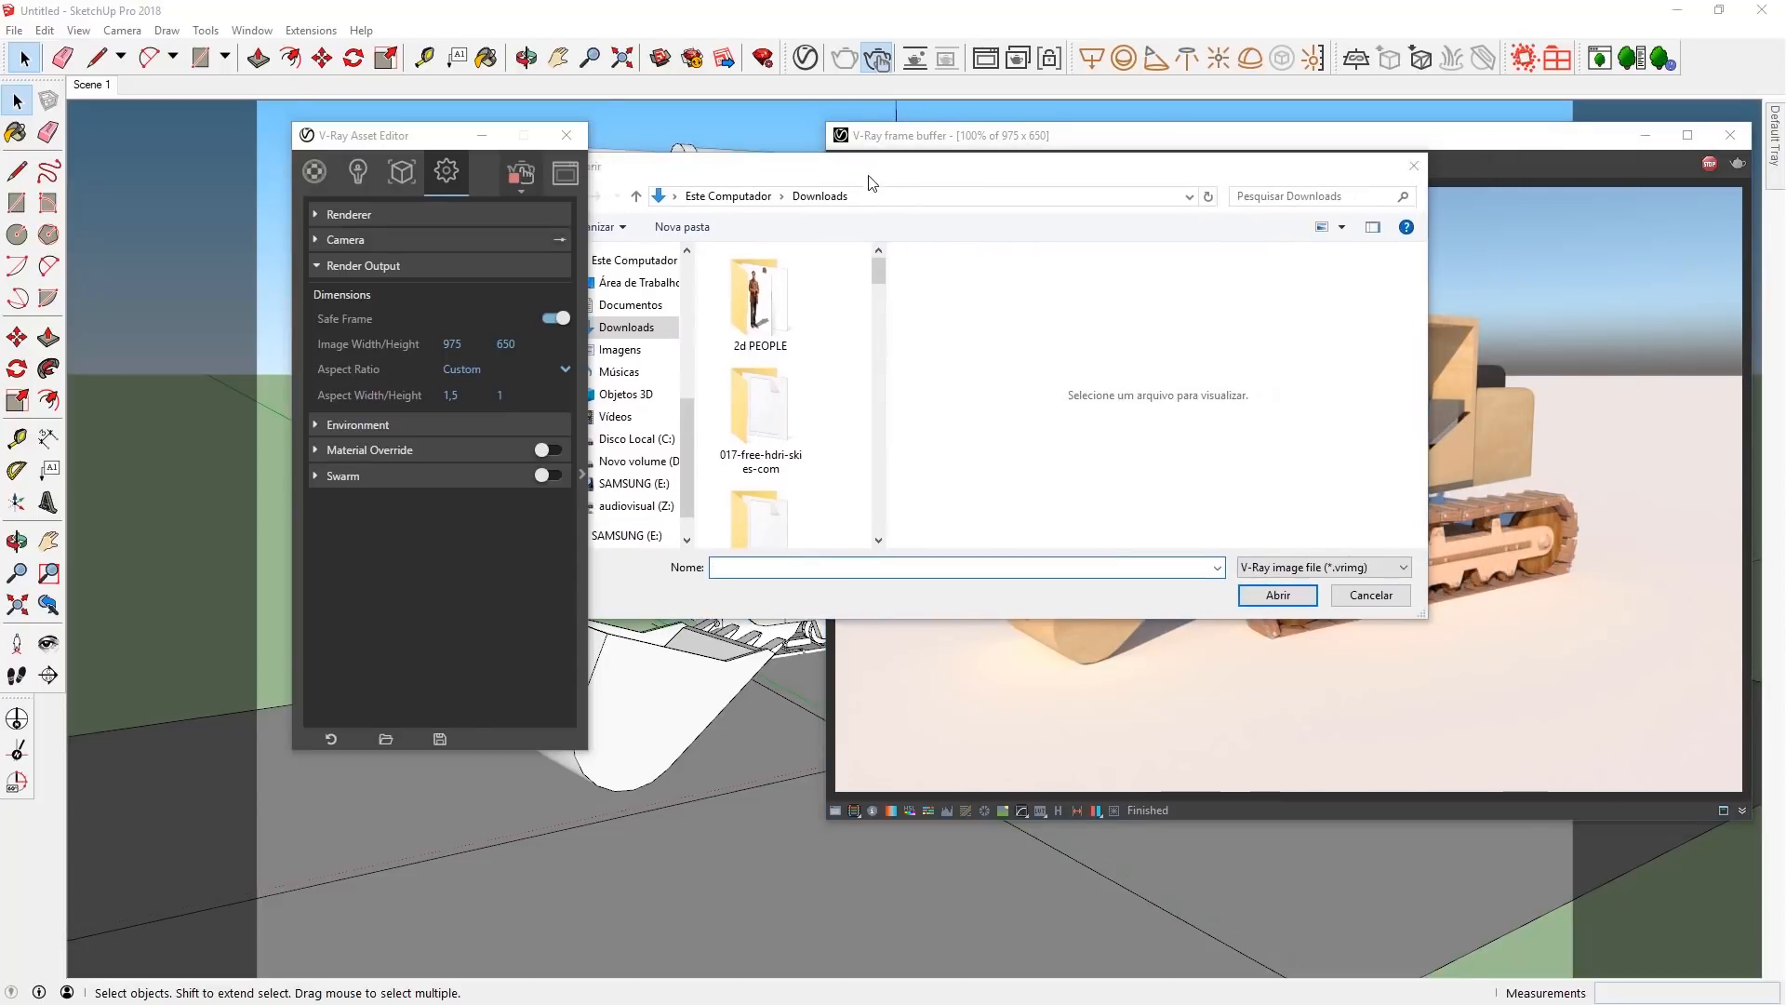
click(1317, 570)
click(1317, 579)
click(1370, 594)
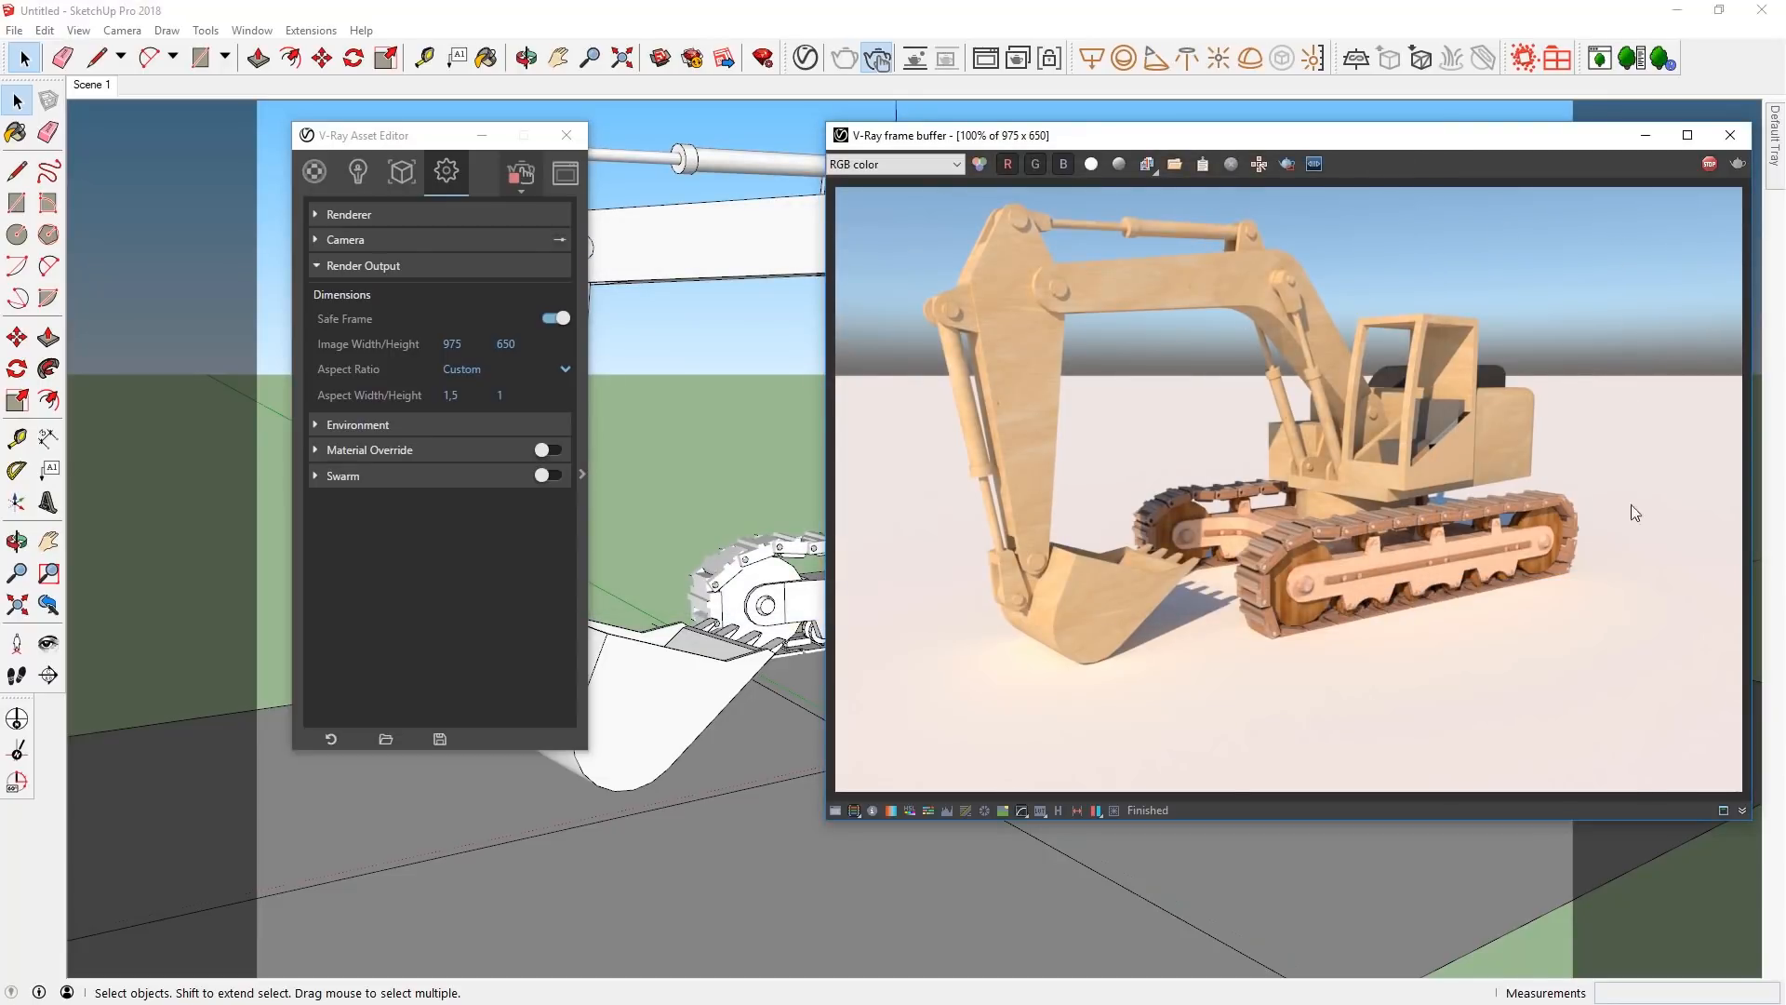
Step: Copy the excavator render to the clipboard, switch to Google Docs and paste it into the untitled document
click(1200, 168)
key(alt+Tab)
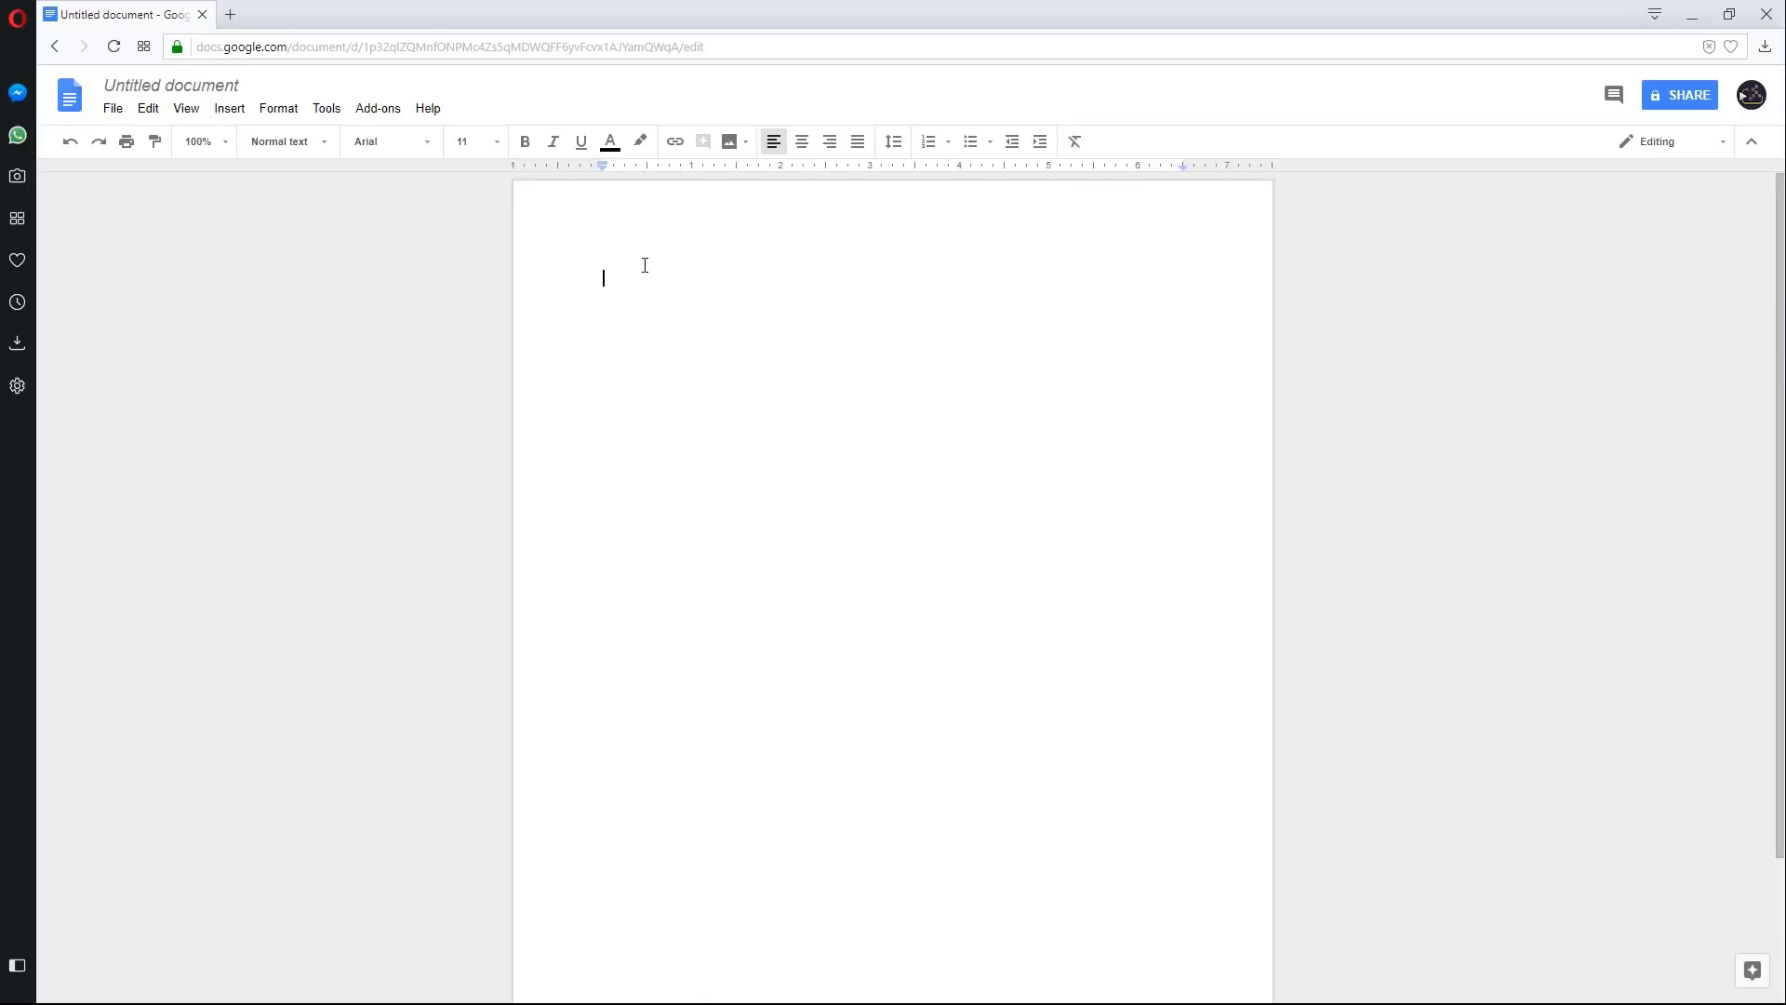
key(ctrl+v)
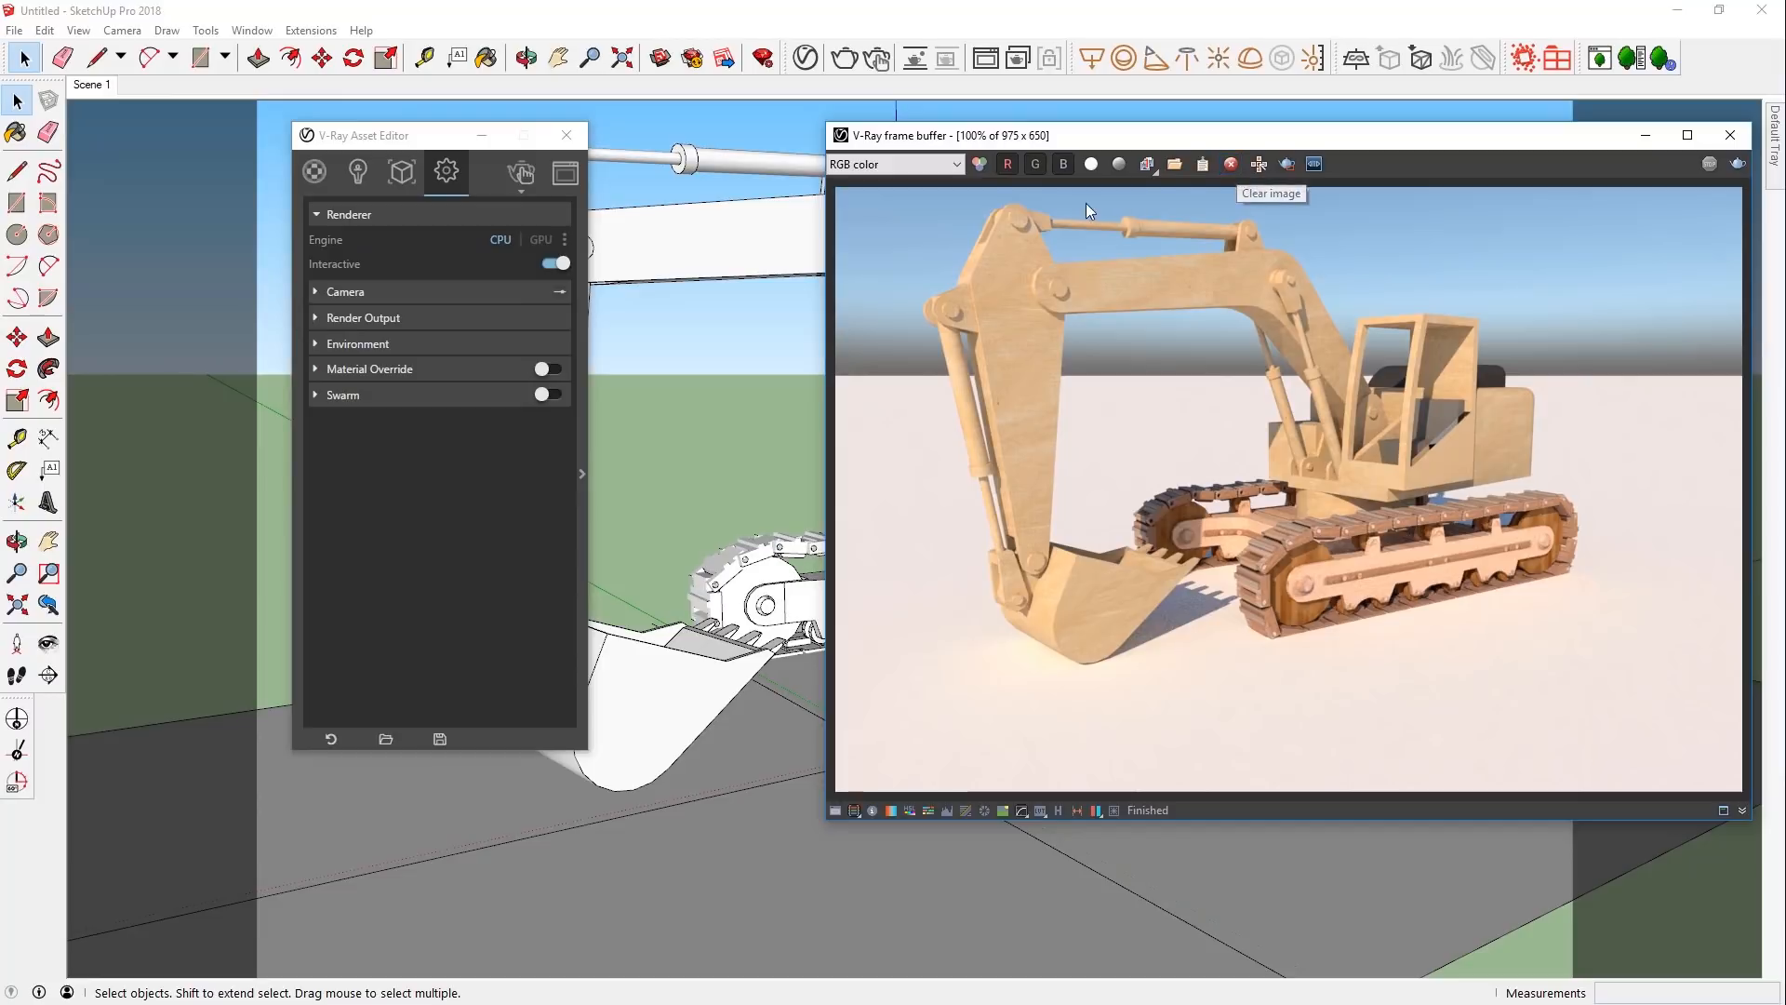
Step: Clear the image from the frame buffer and render the scene again with Interactive off and quality set to Very High
click(1230, 166)
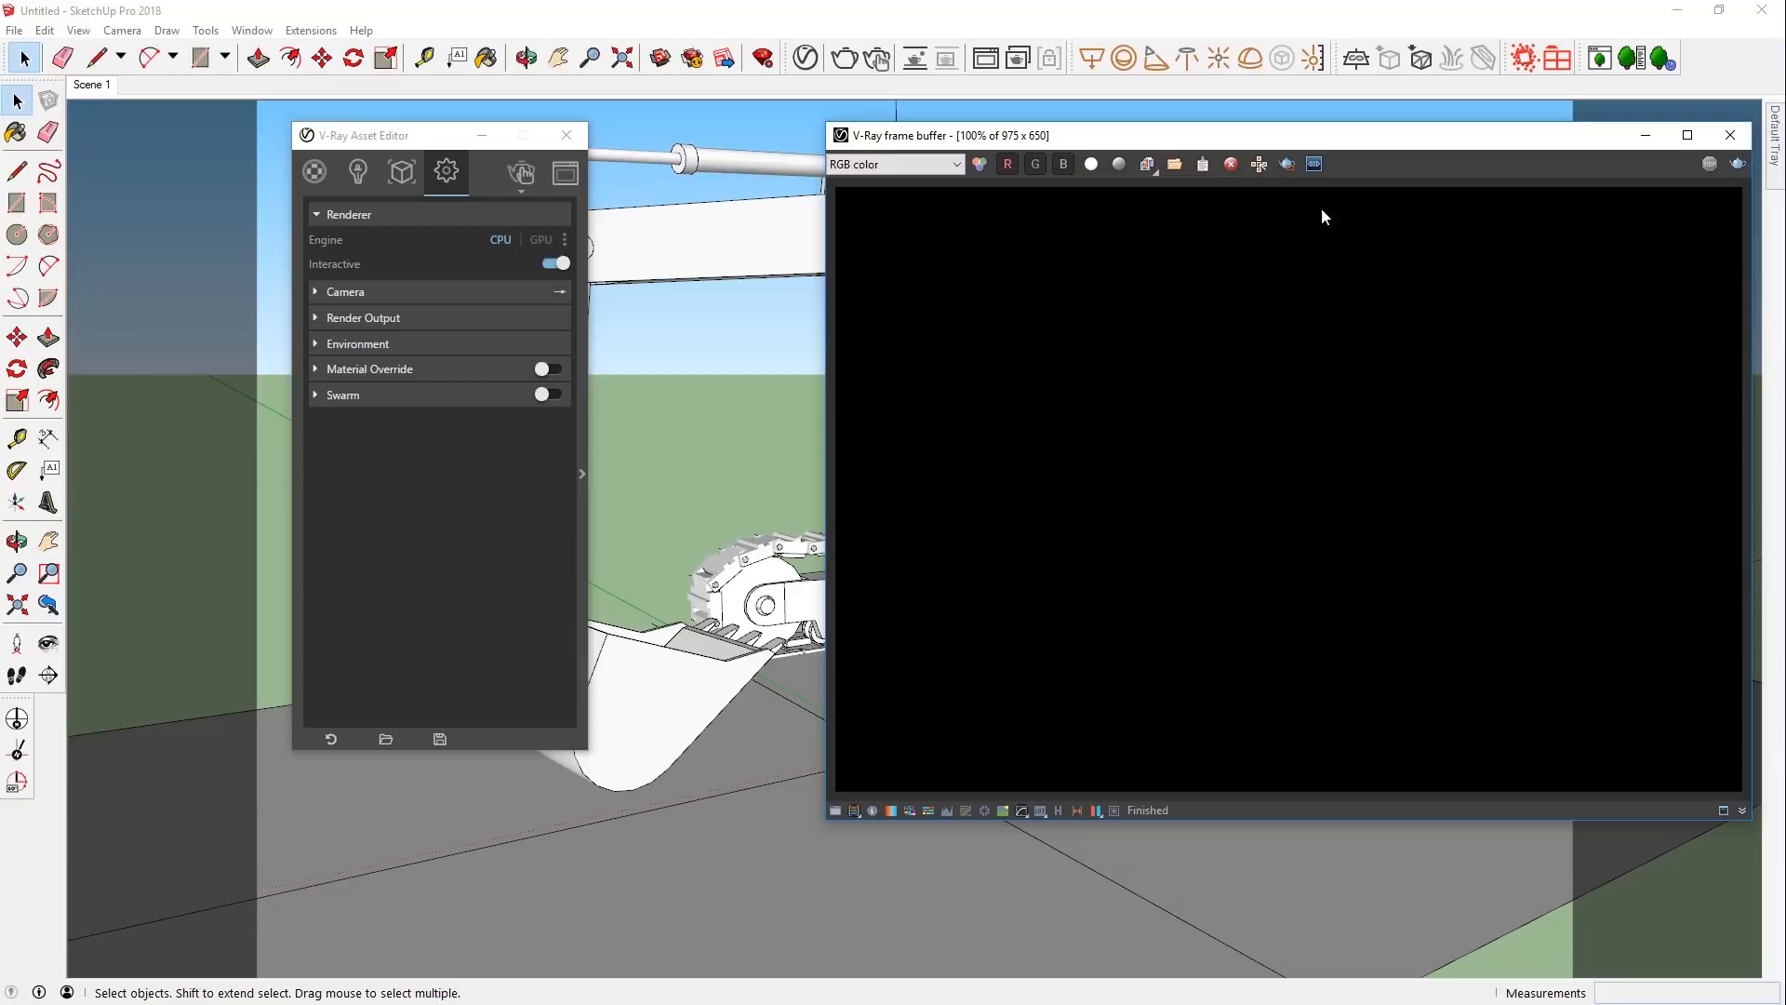
click(555, 264)
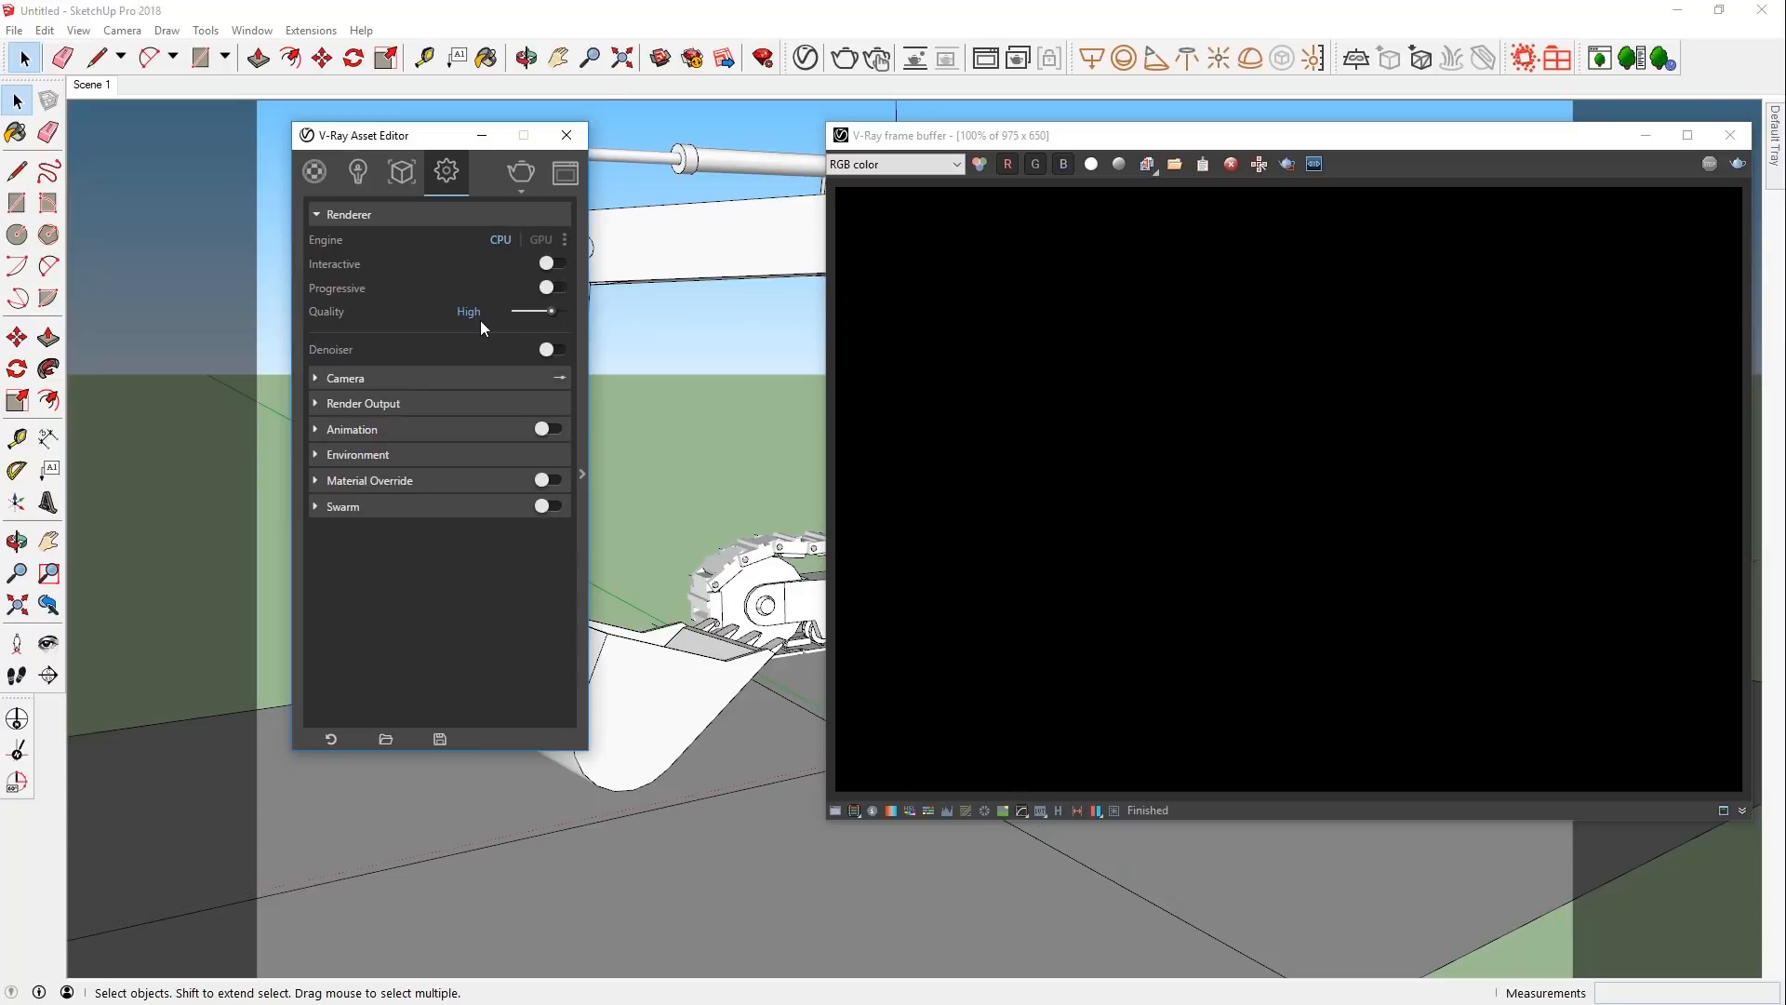
drag(552, 310, 563, 311)
click(845, 60)
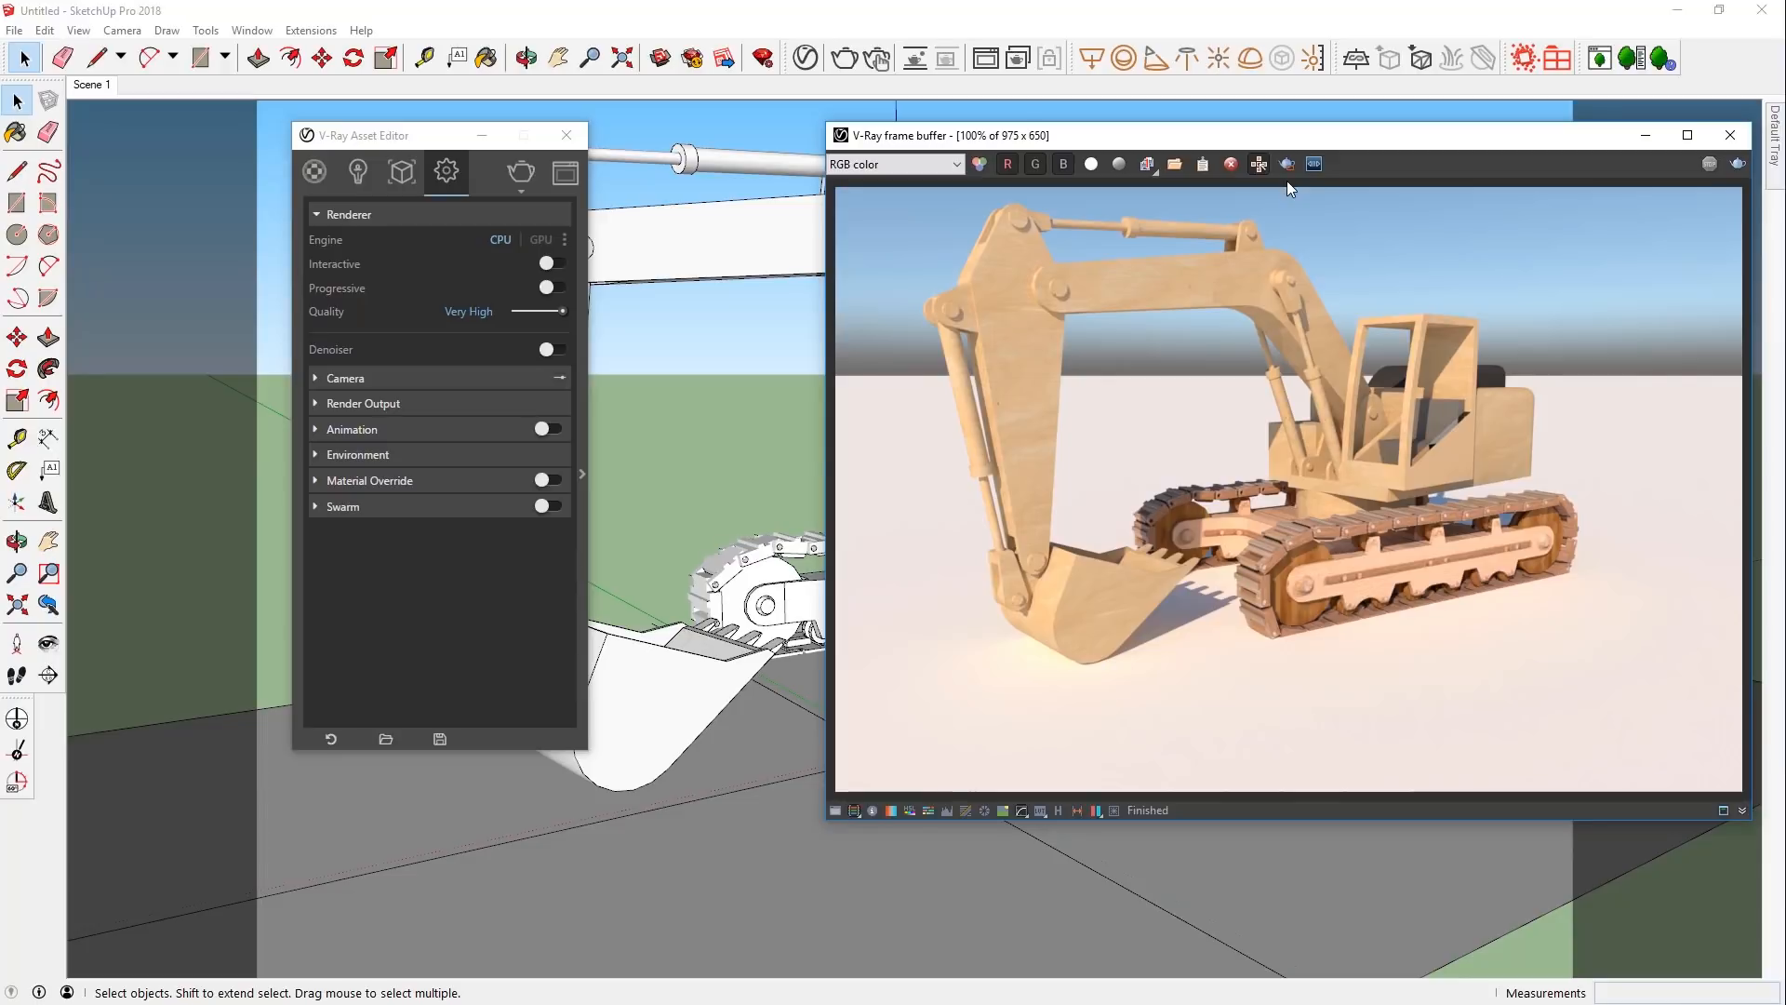
Step: Draw render regions over parts of the excavator, ending with one around the bucket and lower arm, and render that region
click(1286, 165)
drag(895, 366, 1291, 728)
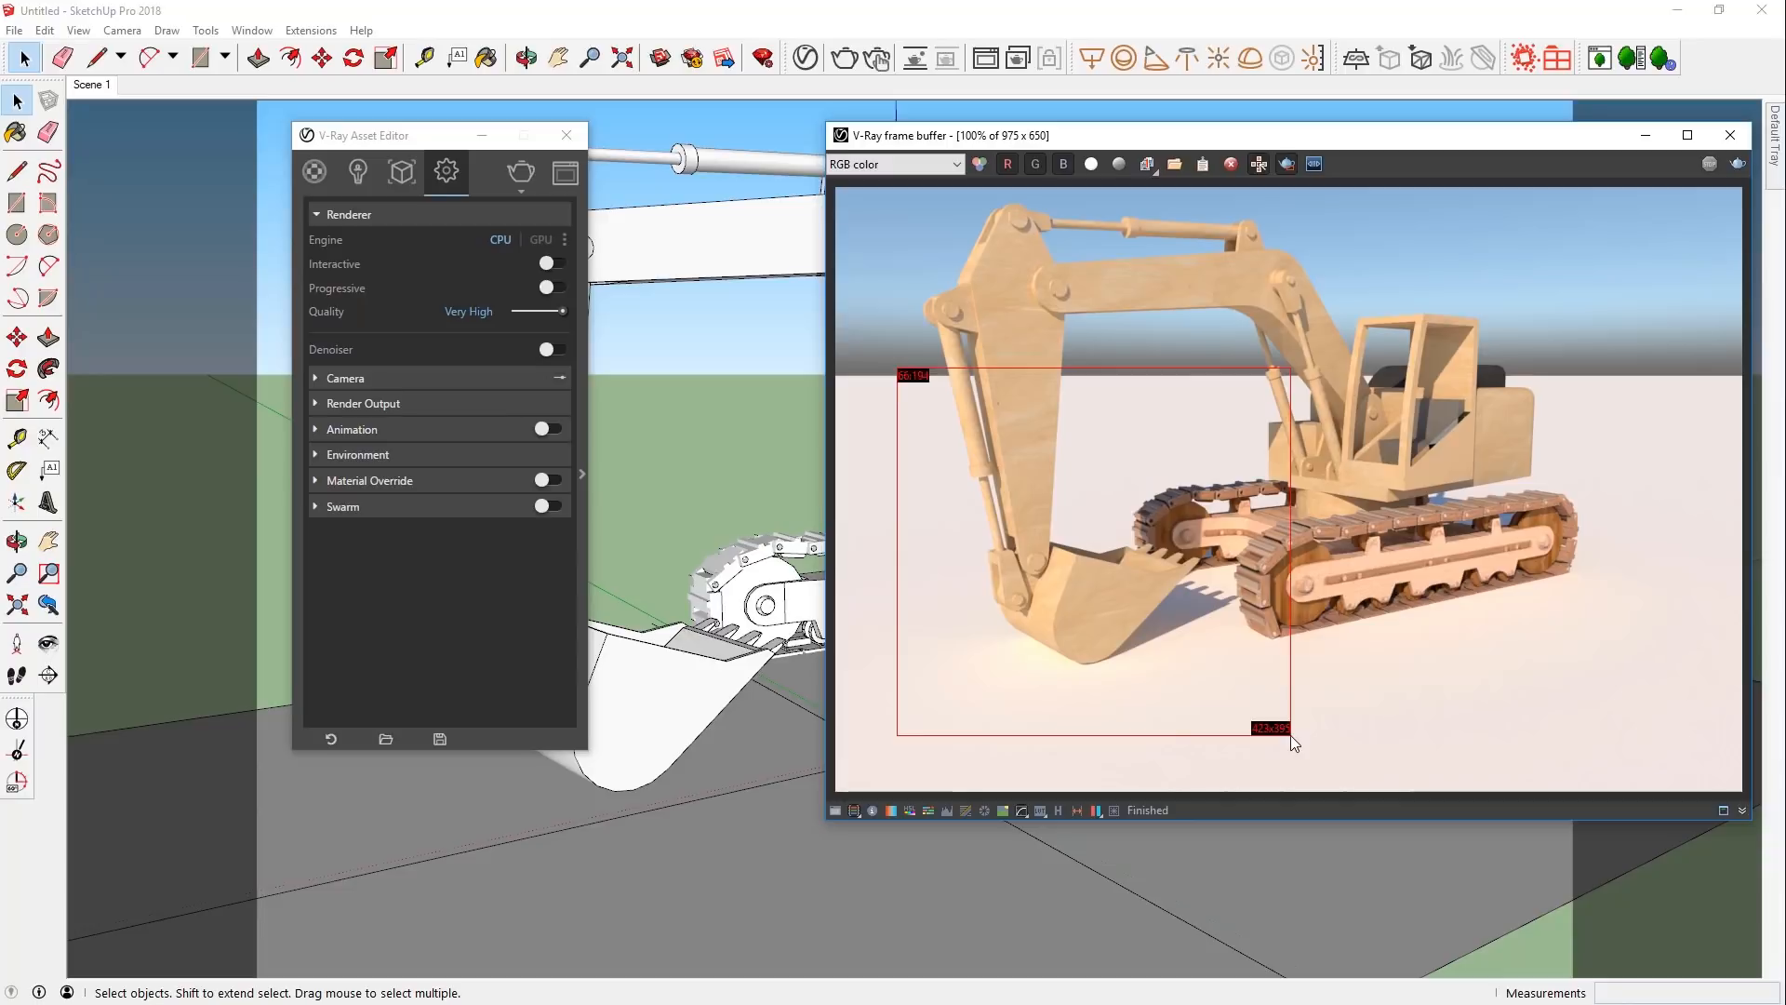
drag(1361, 365, 1591, 650)
drag(836, 353, 1222, 696)
click(1737, 164)
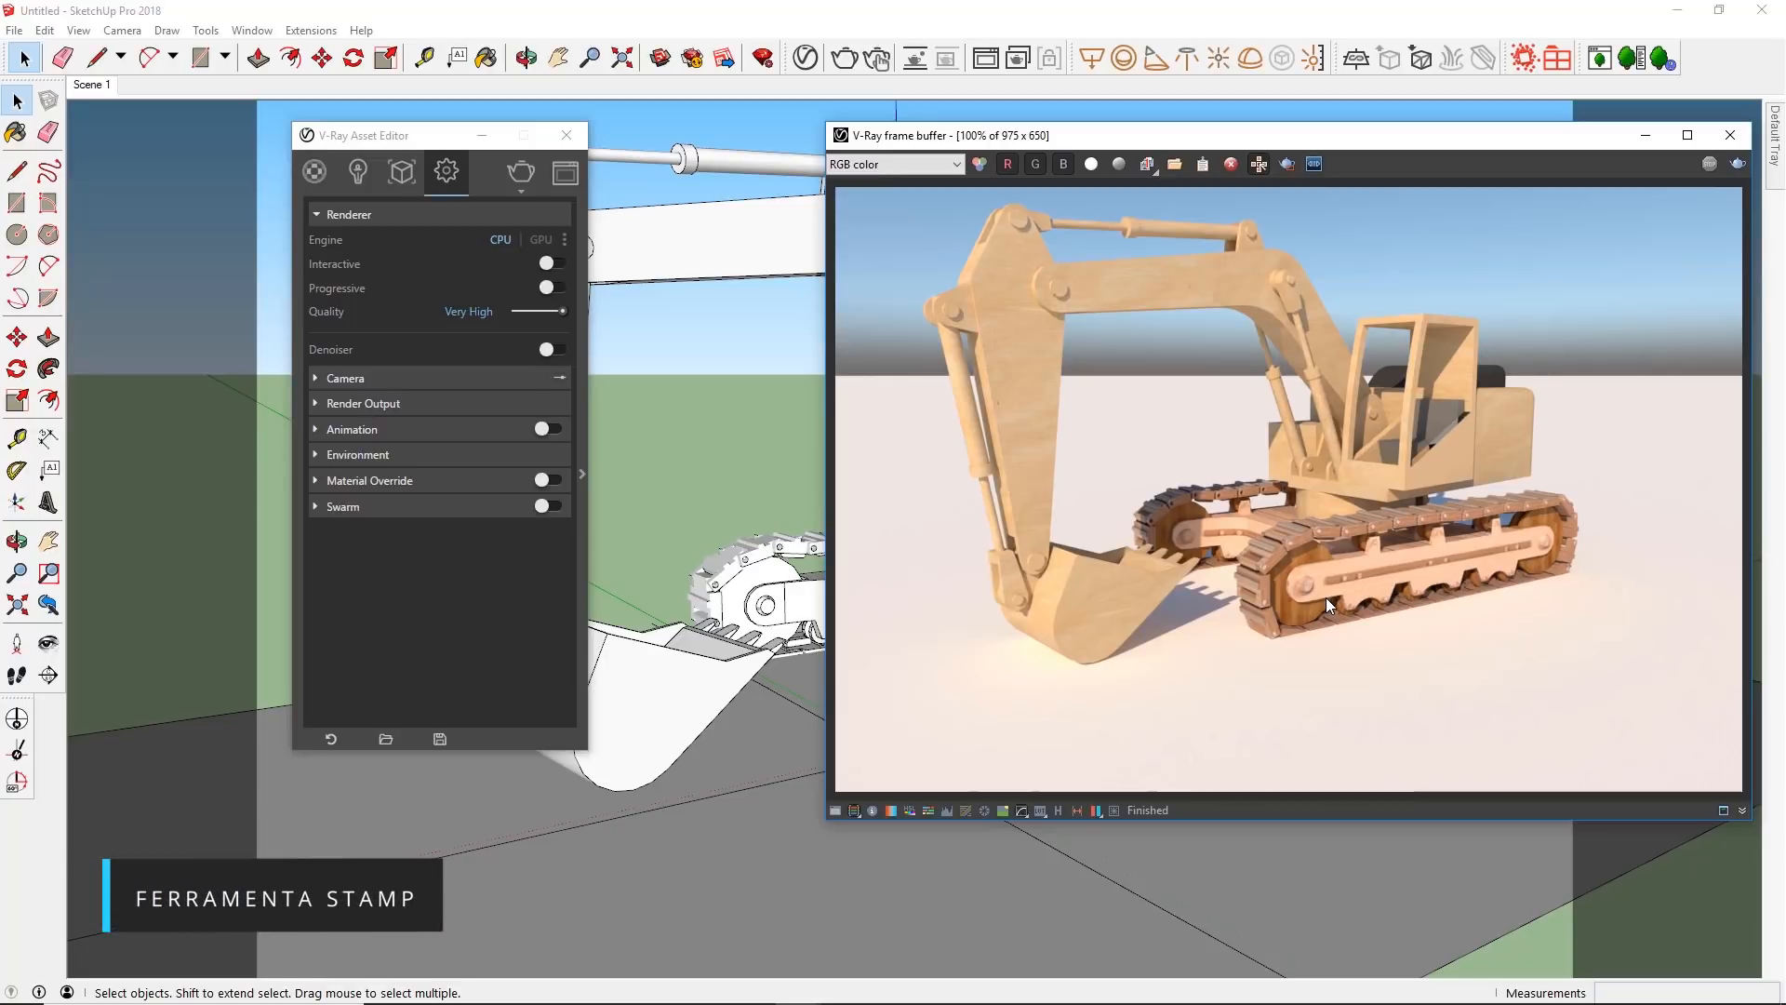
Step: Show the stamp controls, enable the stamp and enter the text "Chahoud Cursos / Aula 04: VFB"
click(1743, 811)
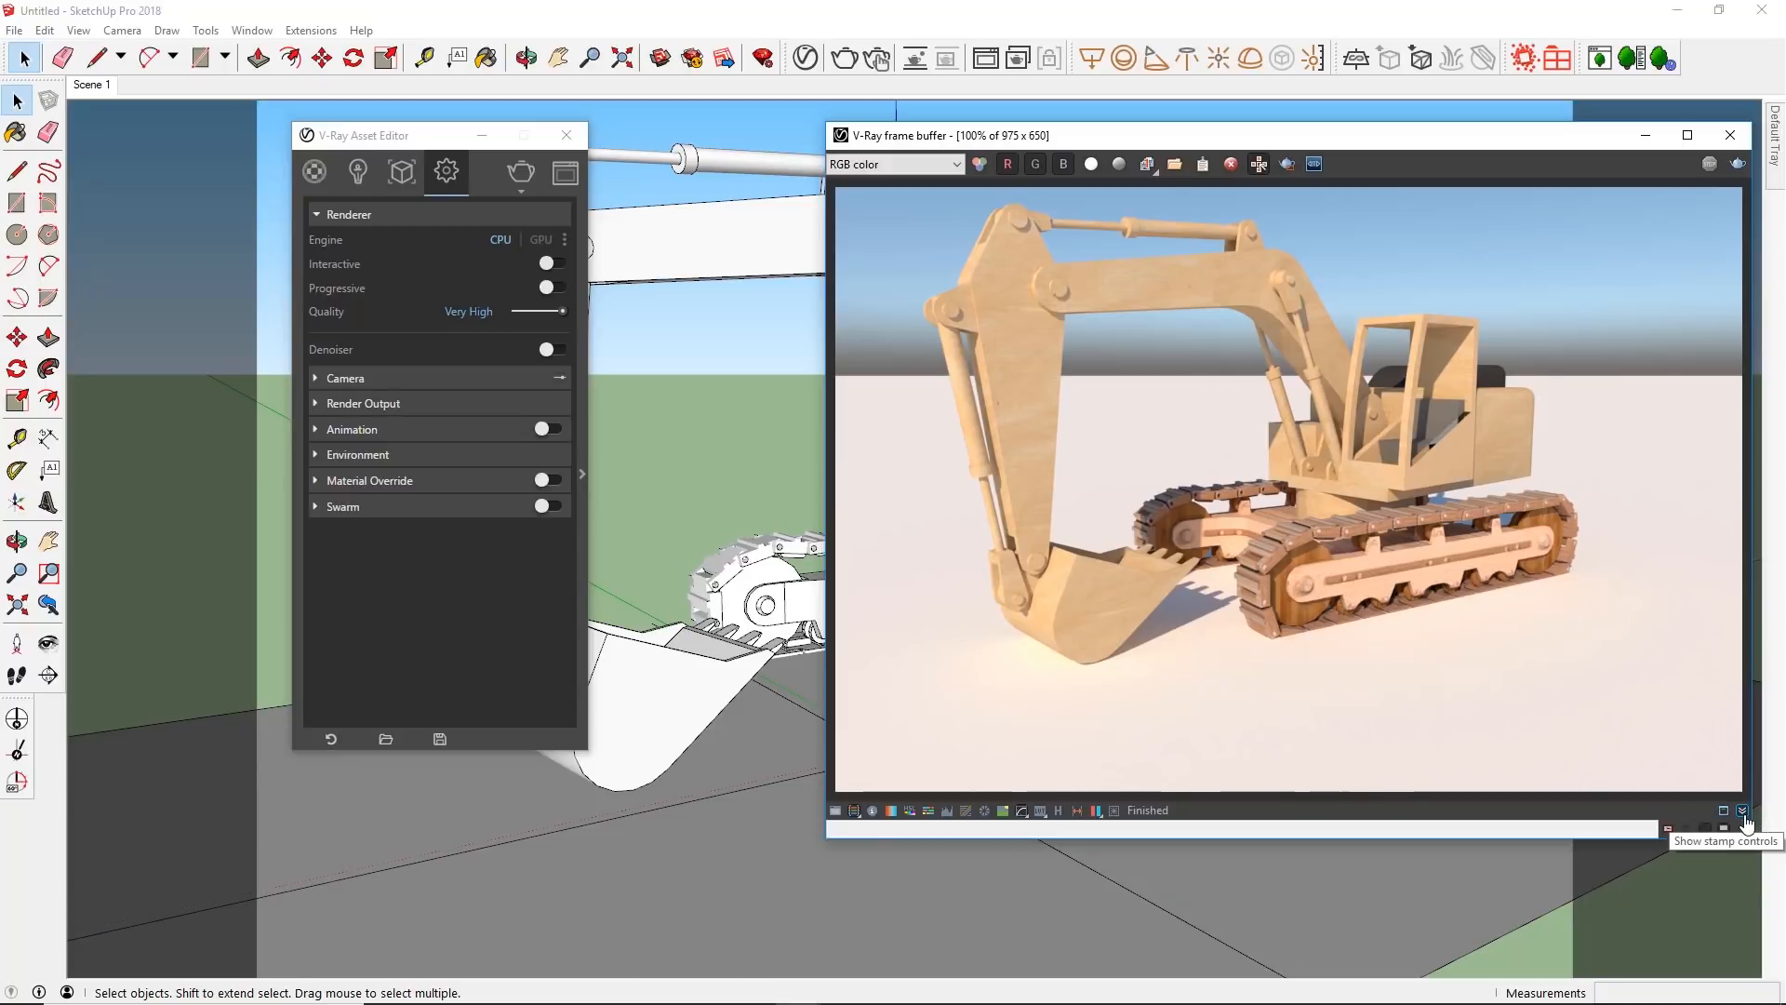
click(1668, 837)
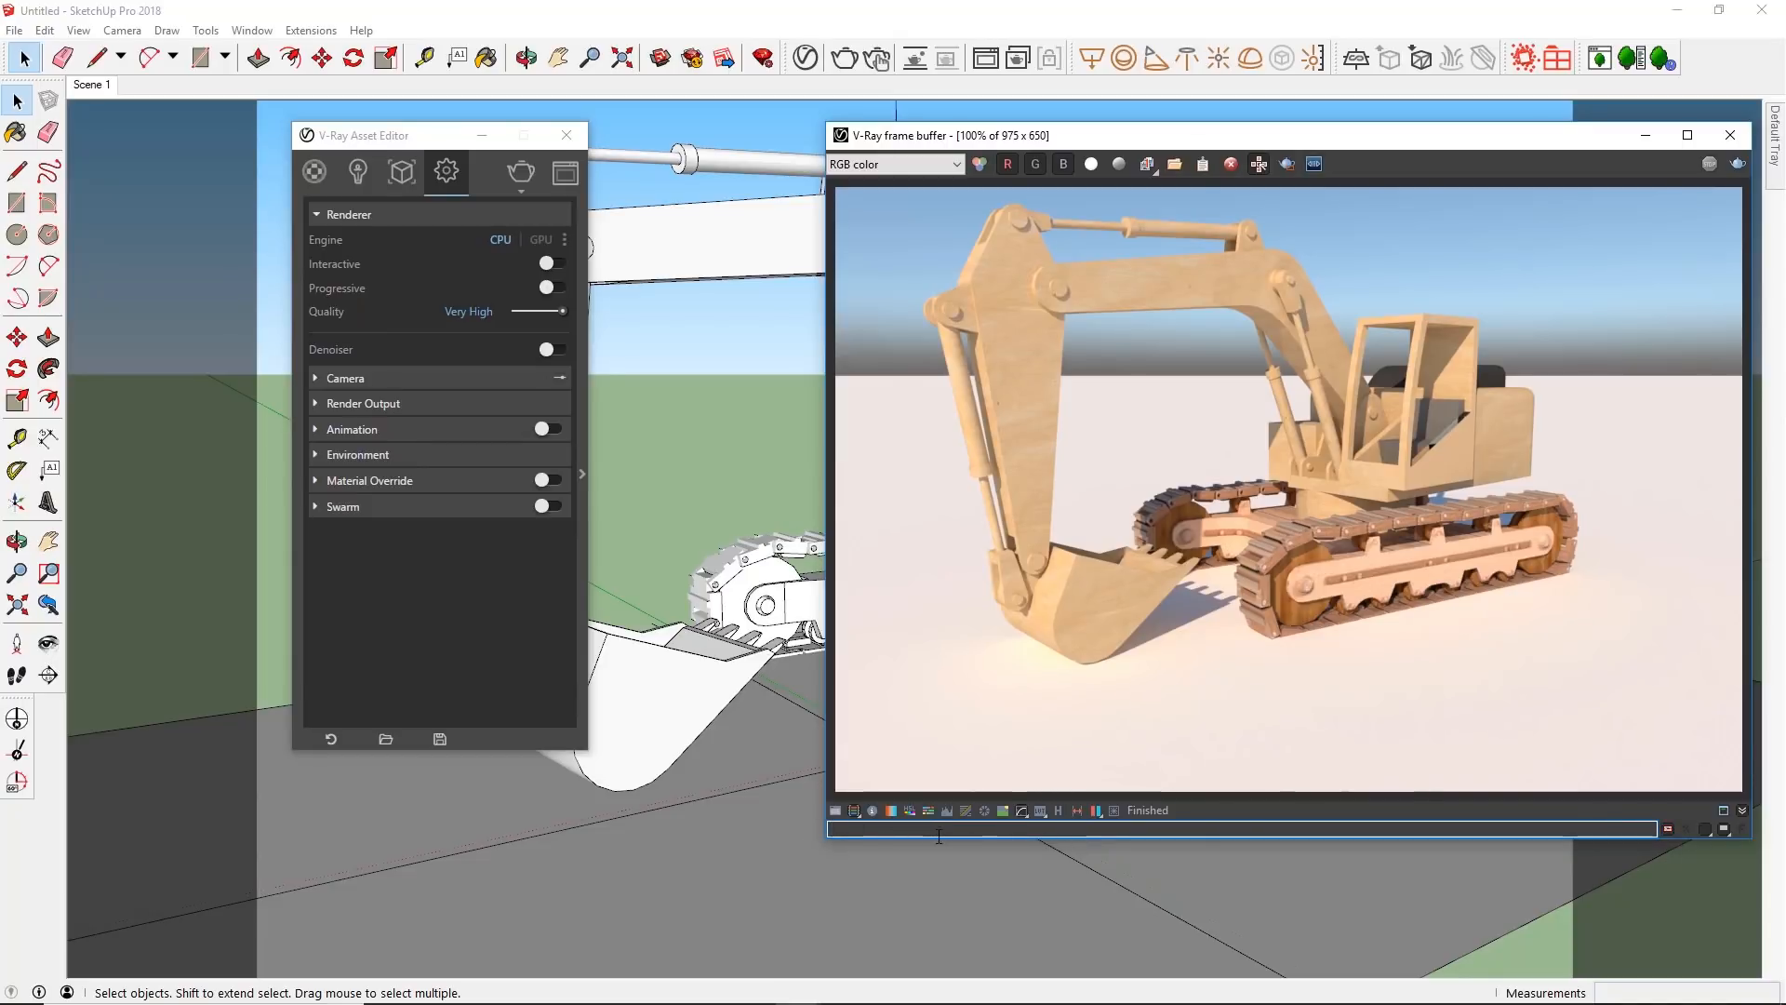
text(Chahoud C)
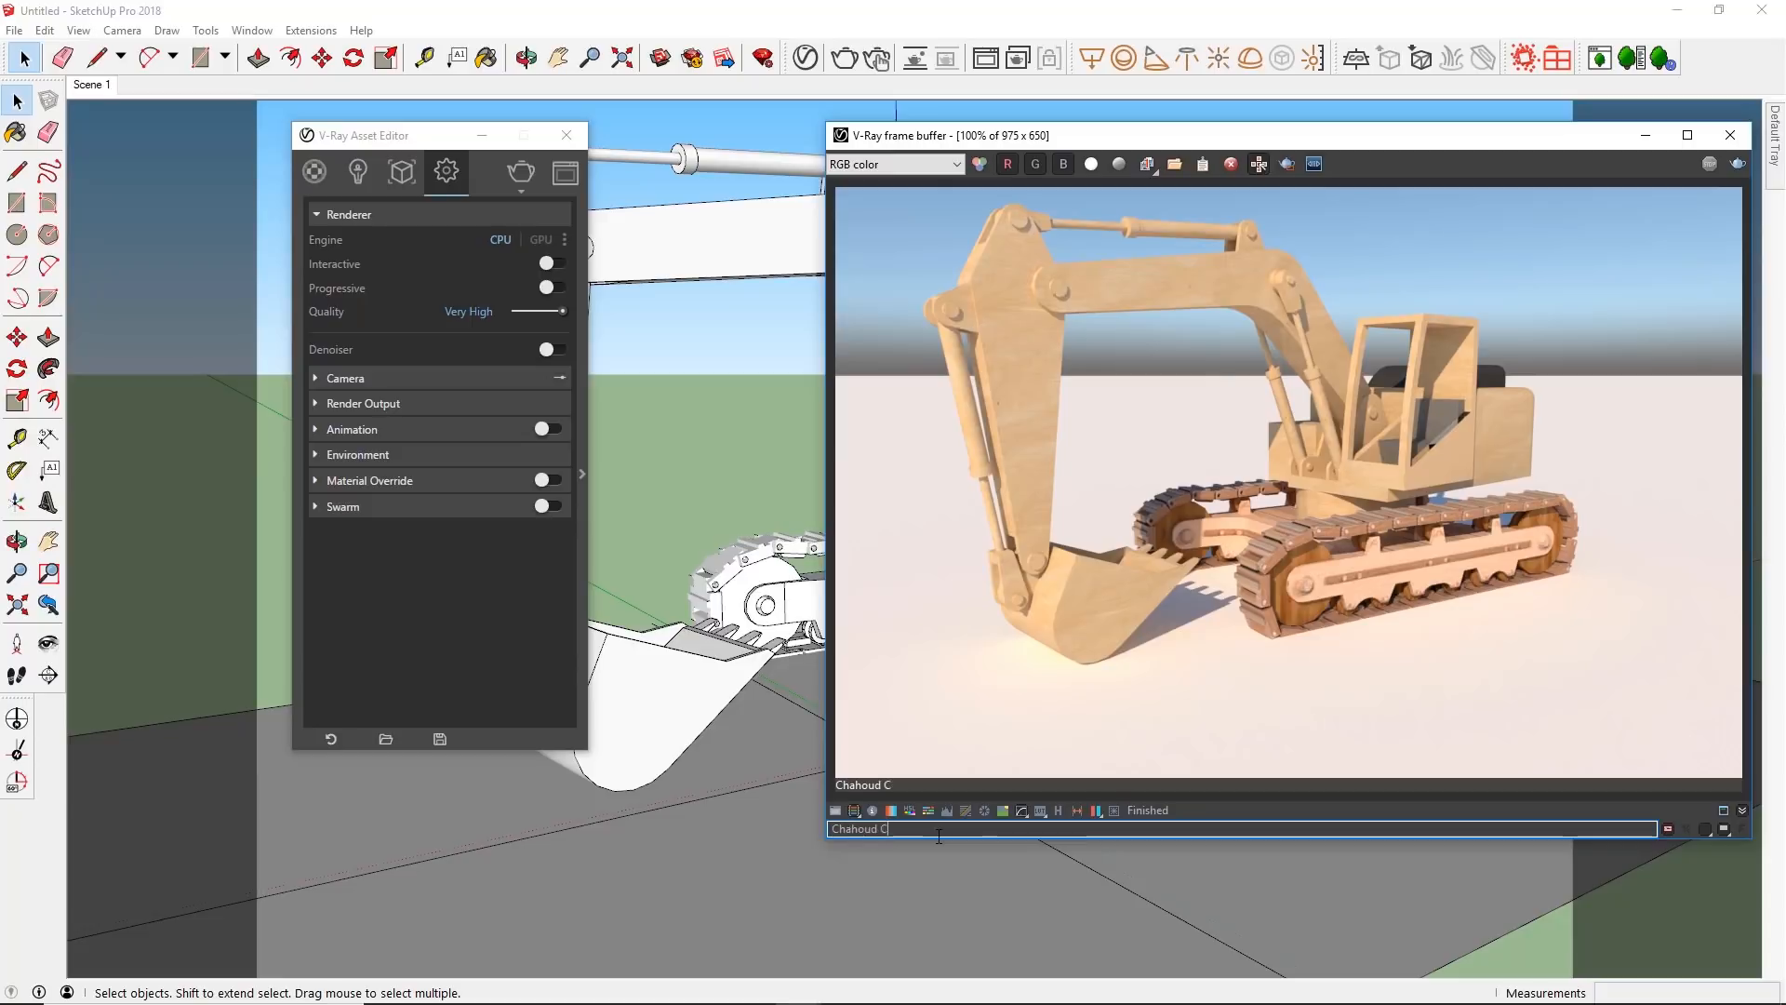
text(ursos / Aula 04)
text(: F)
text(VFB)
Step: Add the vraycore and rendertime variables to the stamp text and close the stamp variables window
click(1687, 828)
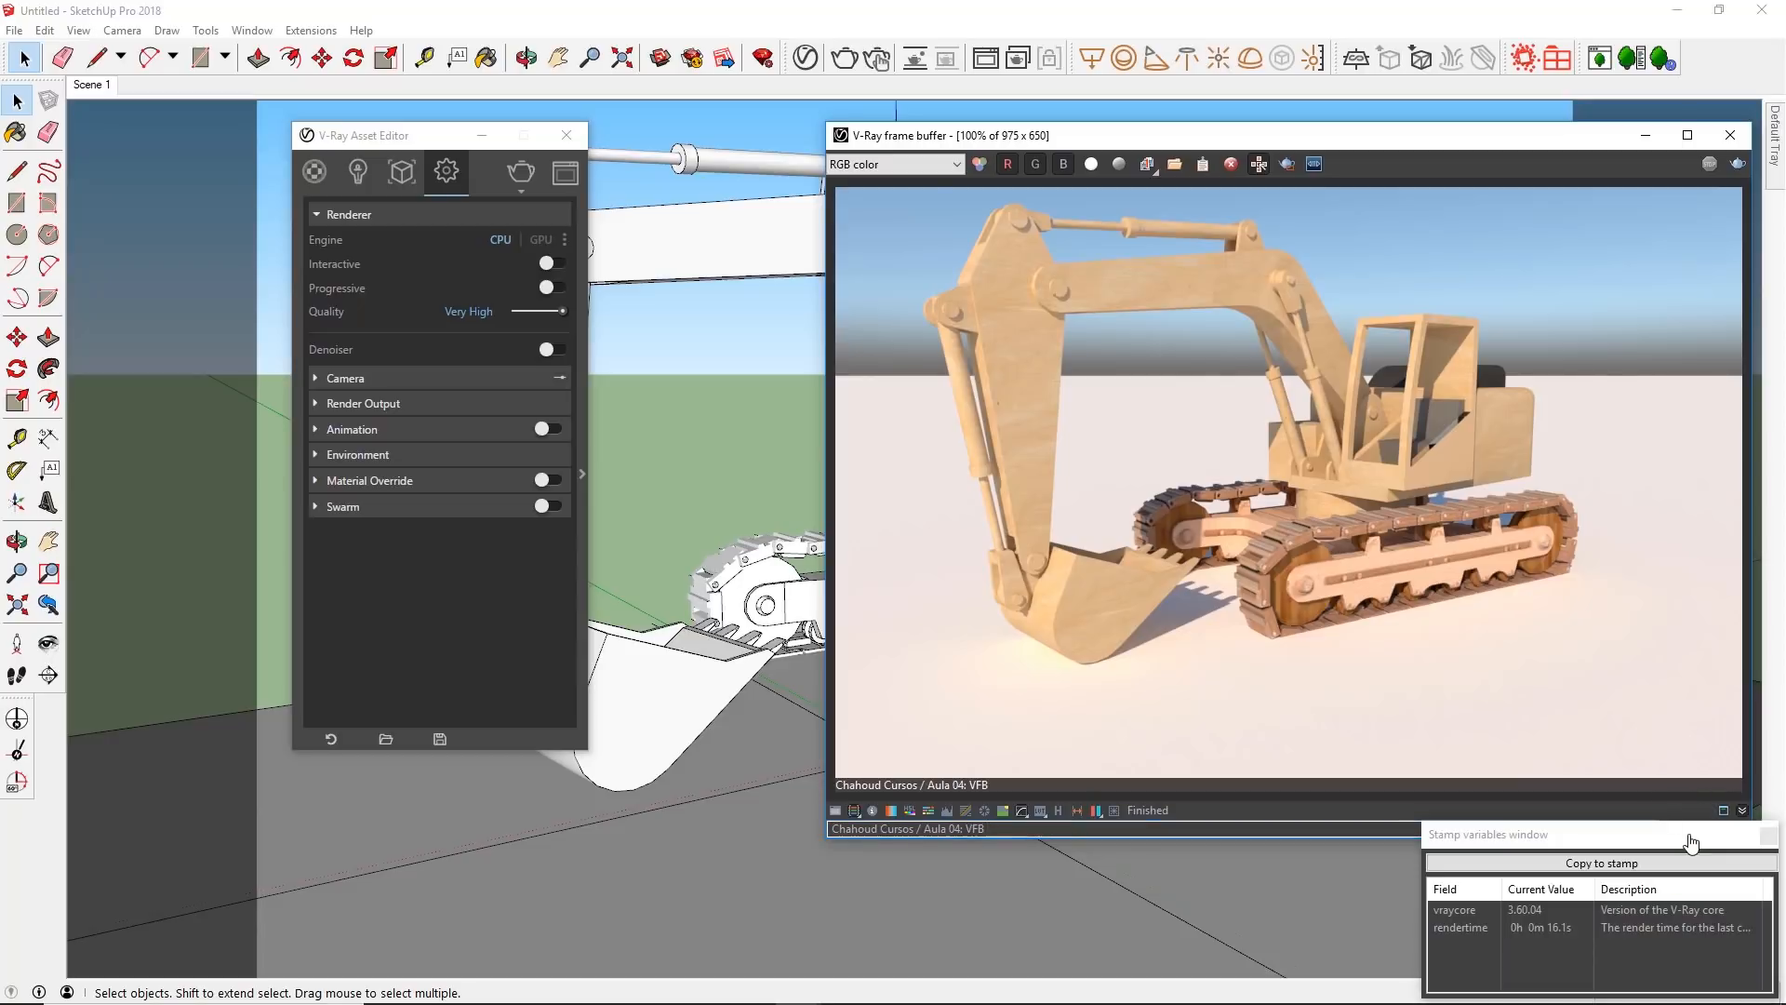
click(1599, 841)
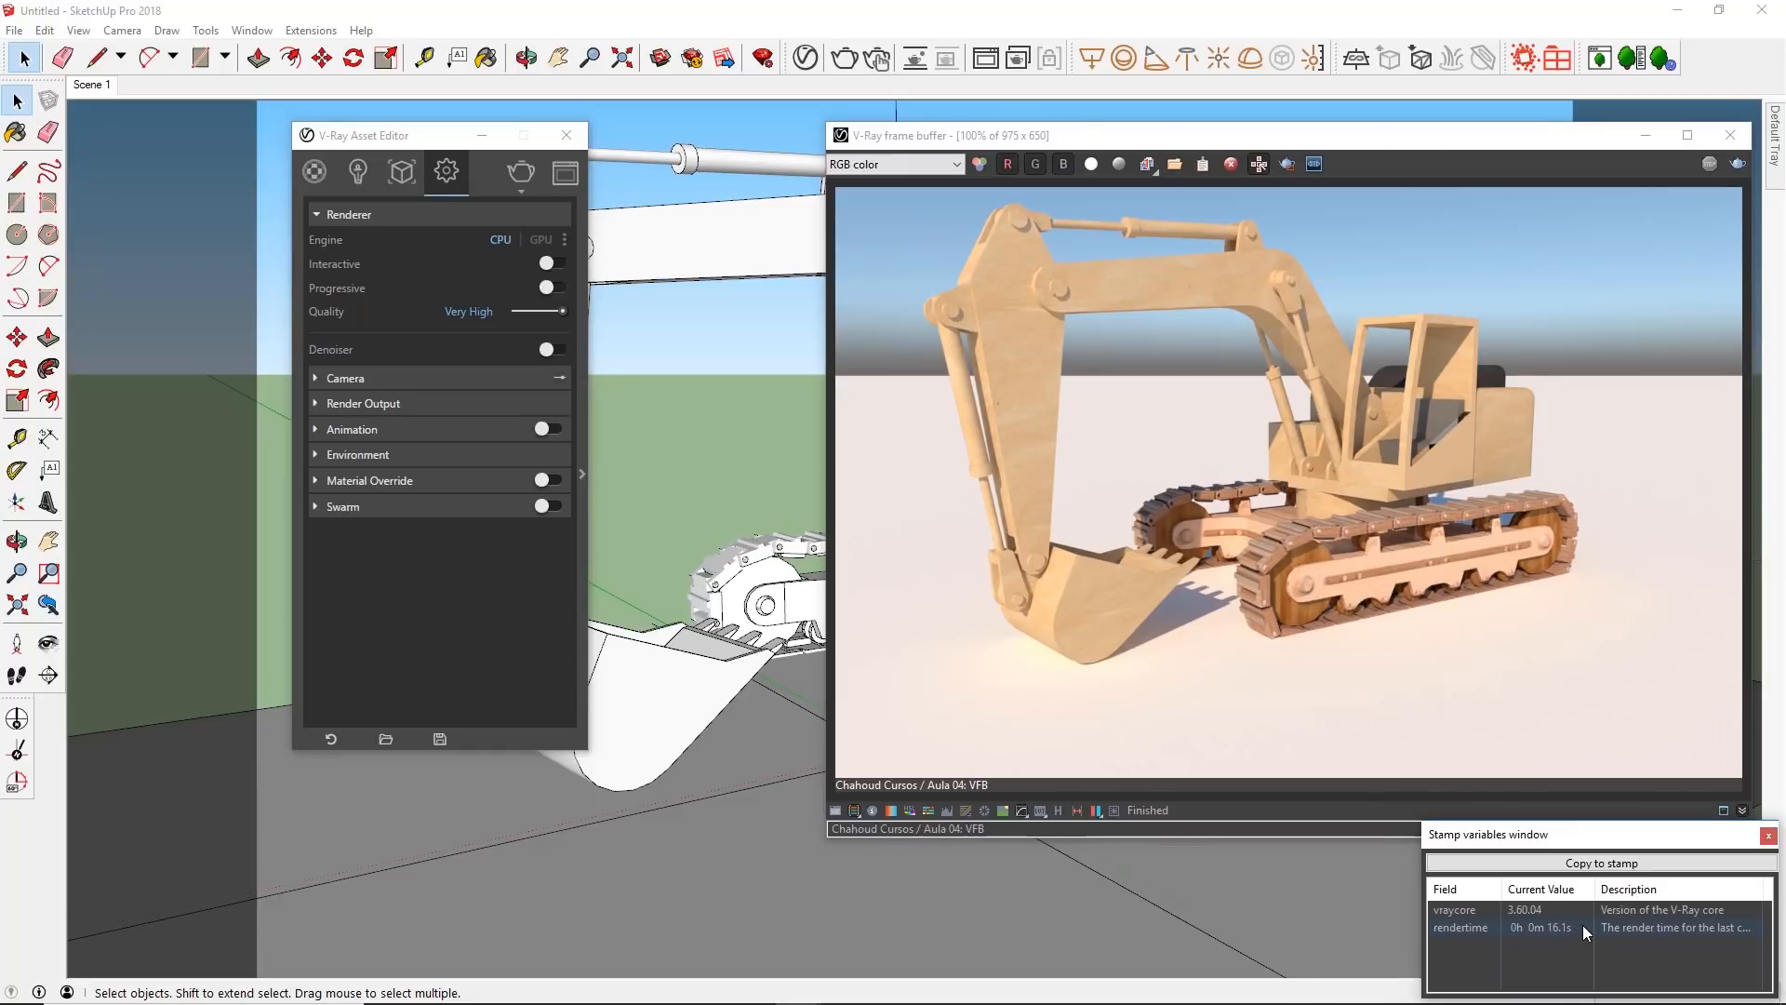
click(1488, 929)
shift+click(1488, 911)
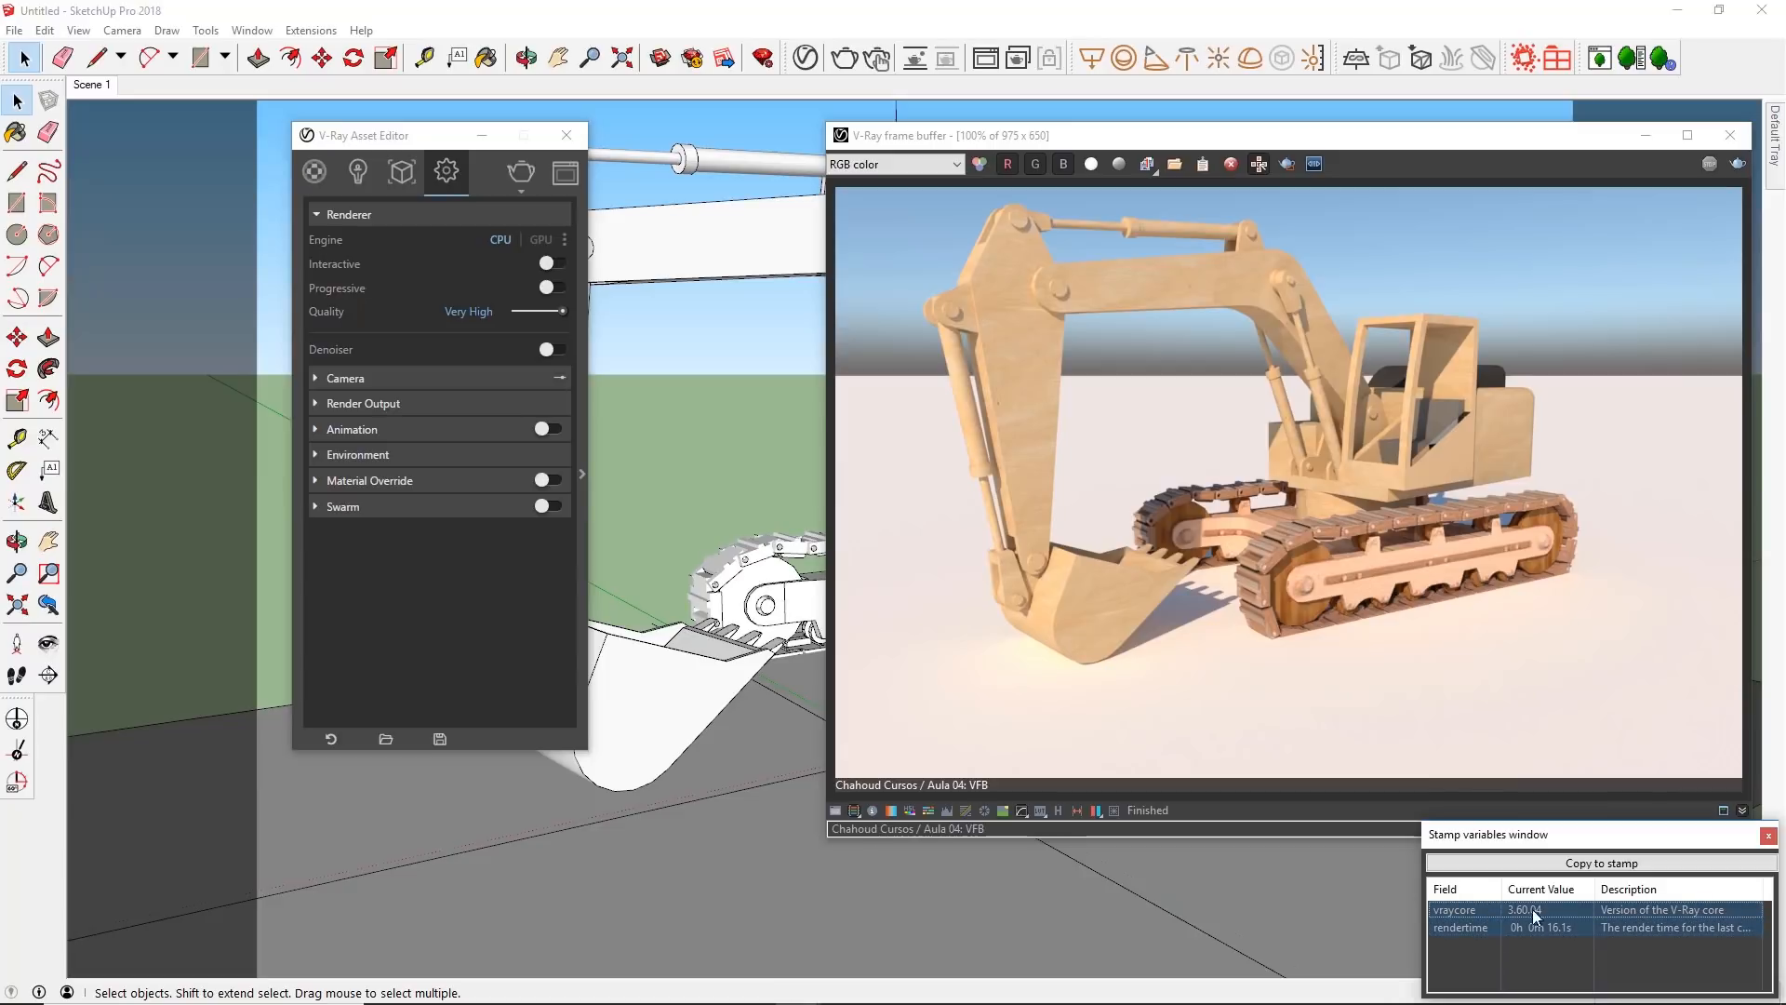
click(1651, 863)
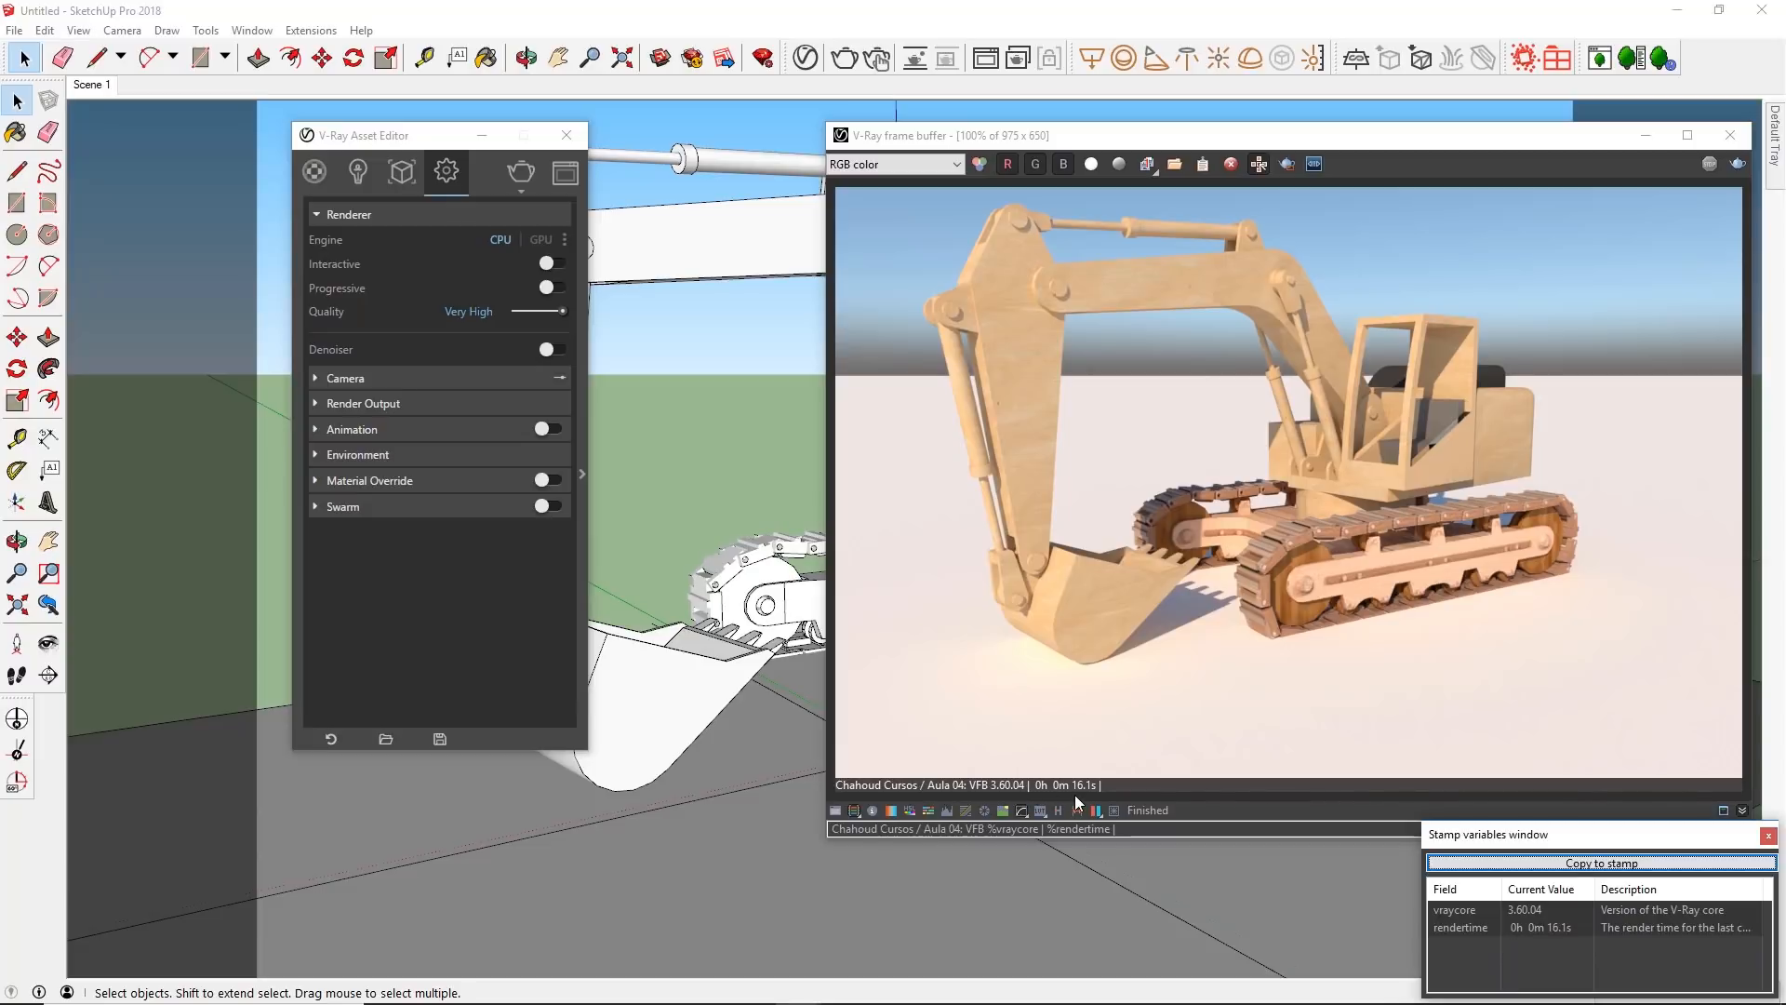
click(1768, 834)
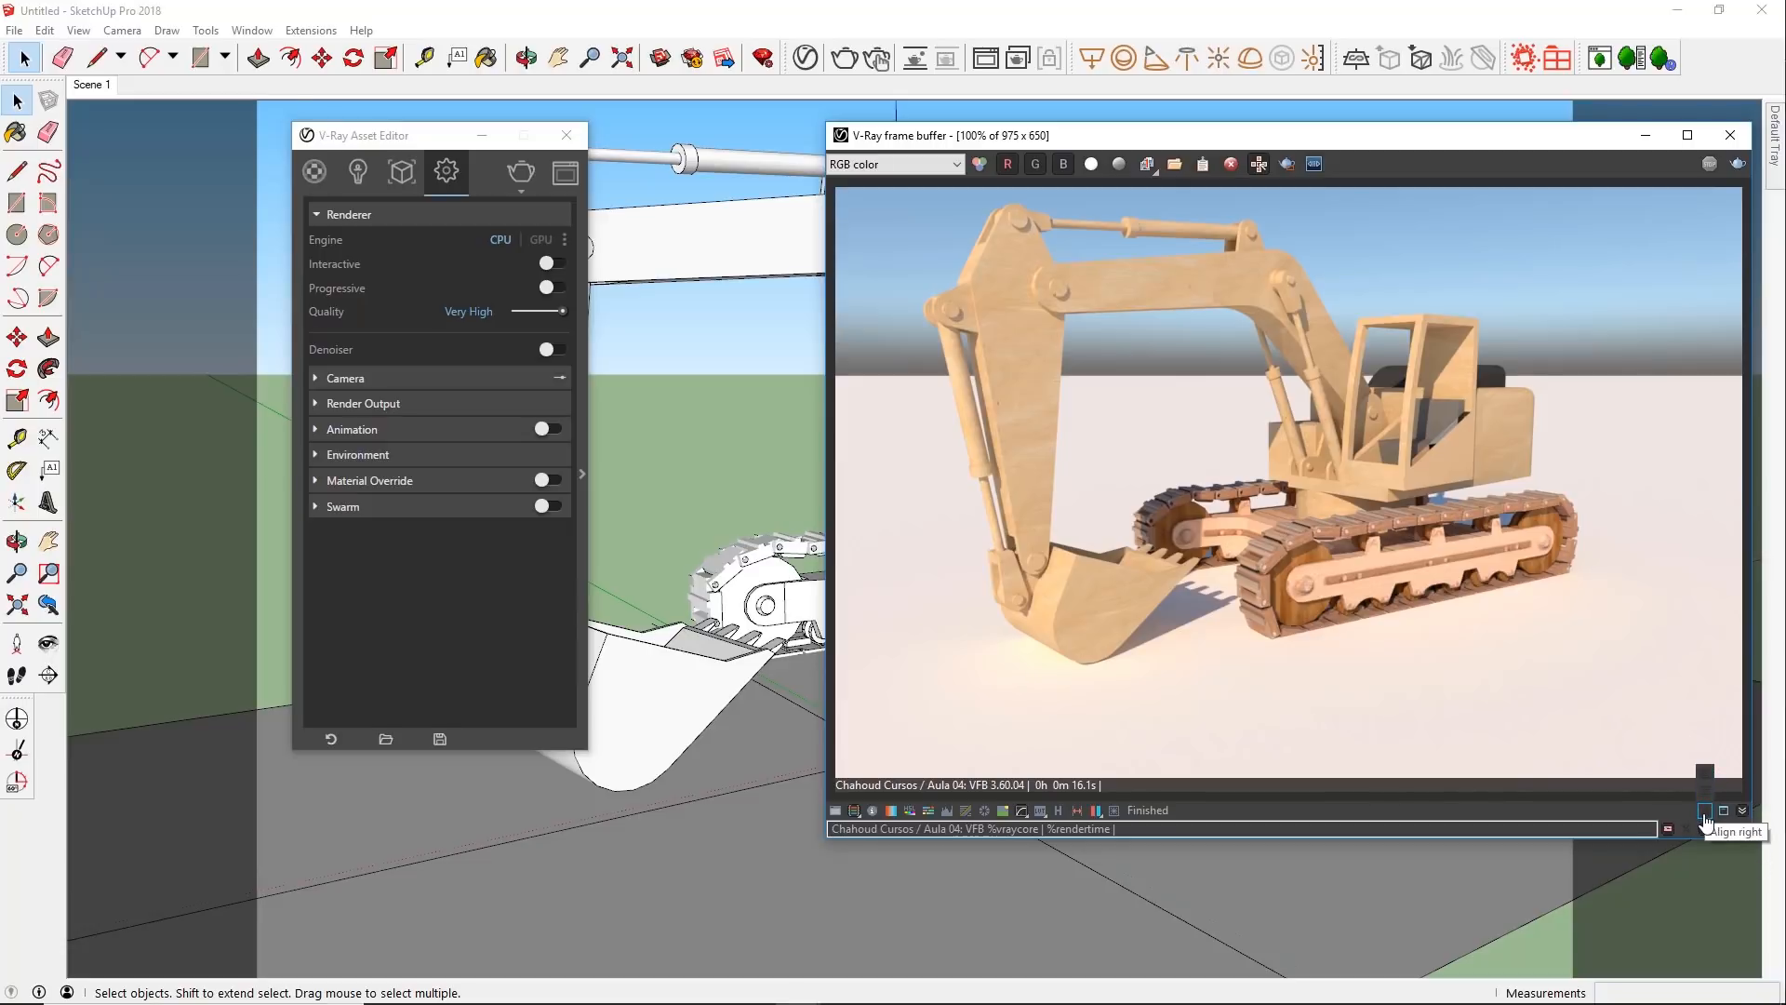
Step: Center the stamp text, try it along the image's top edge before returning it to the bottom, and open its font selection
click(1704, 797)
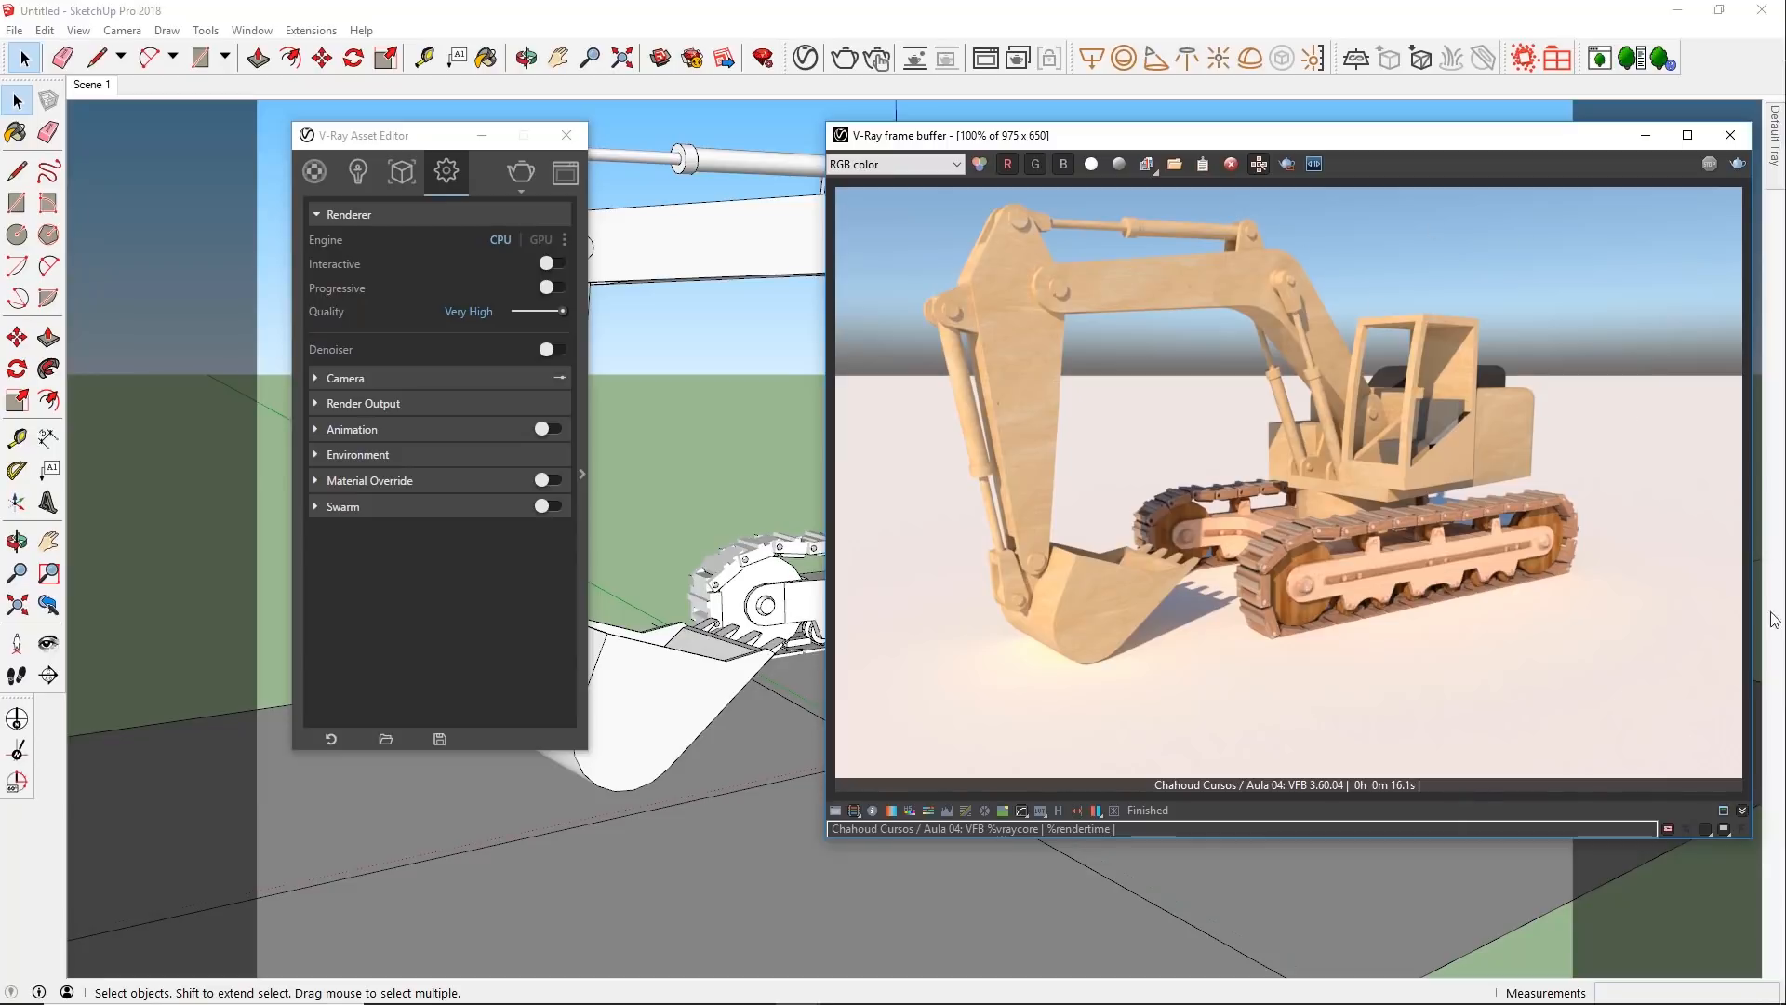
drag(1726, 835, 1726, 797)
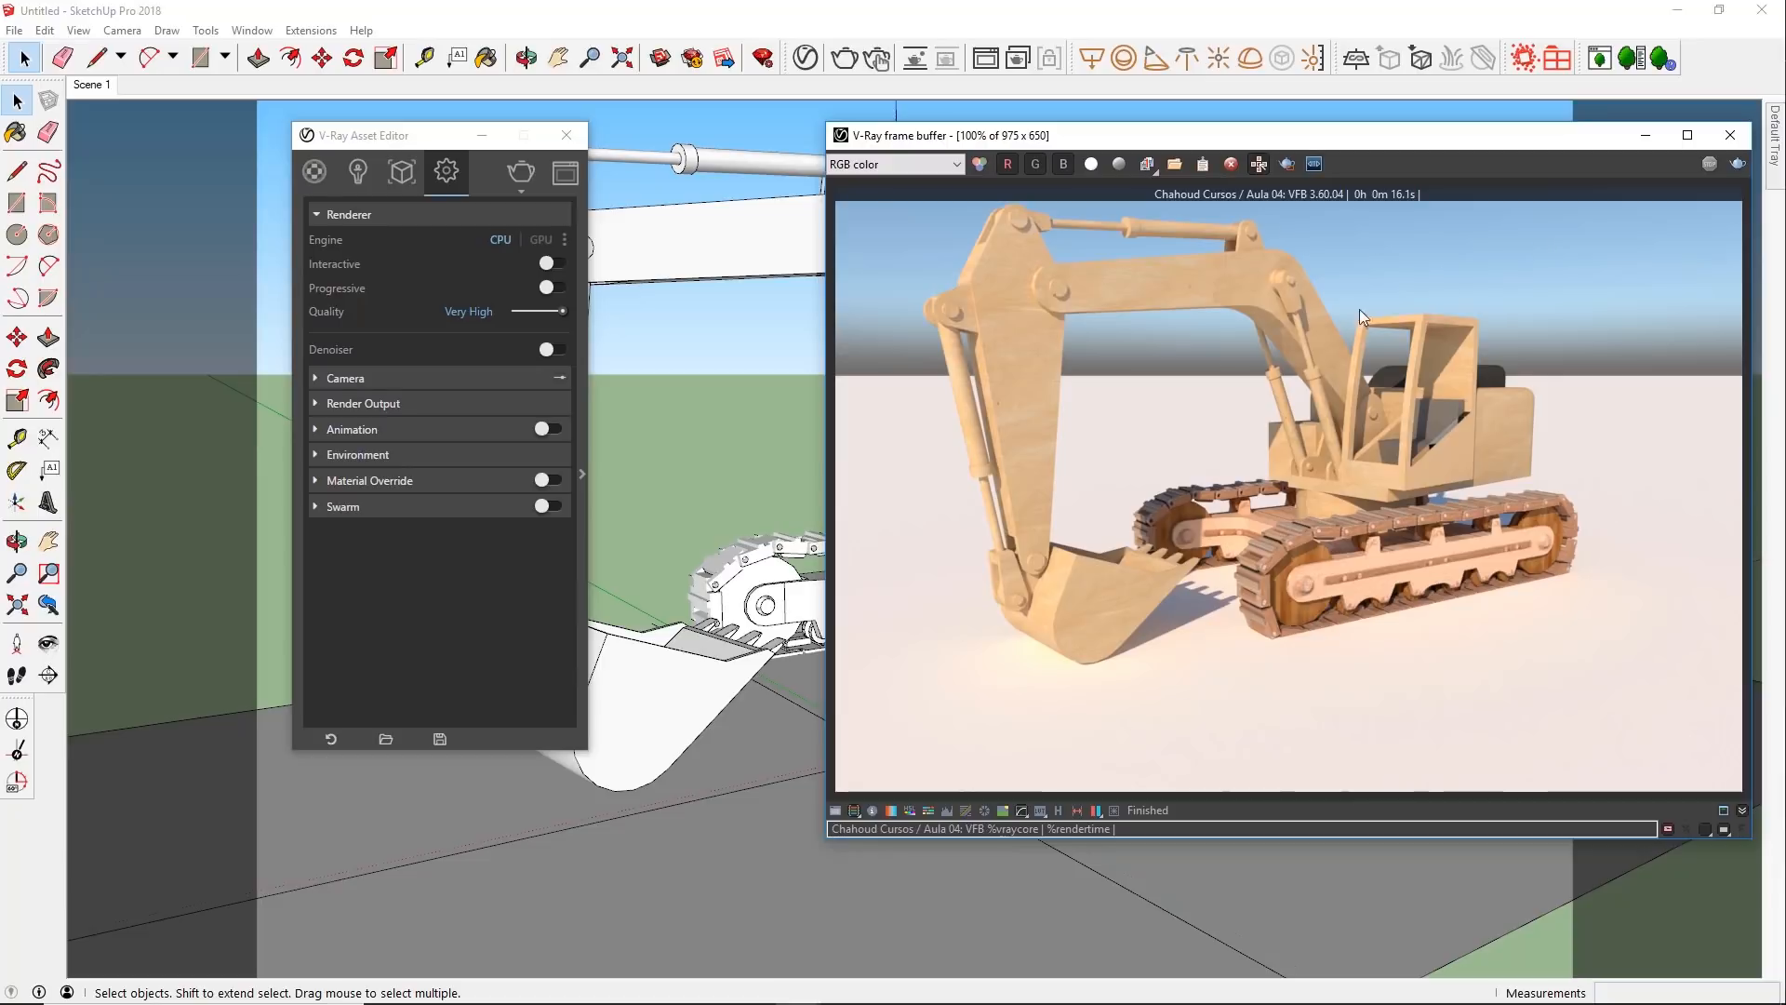
drag(1723, 831, 1727, 817)
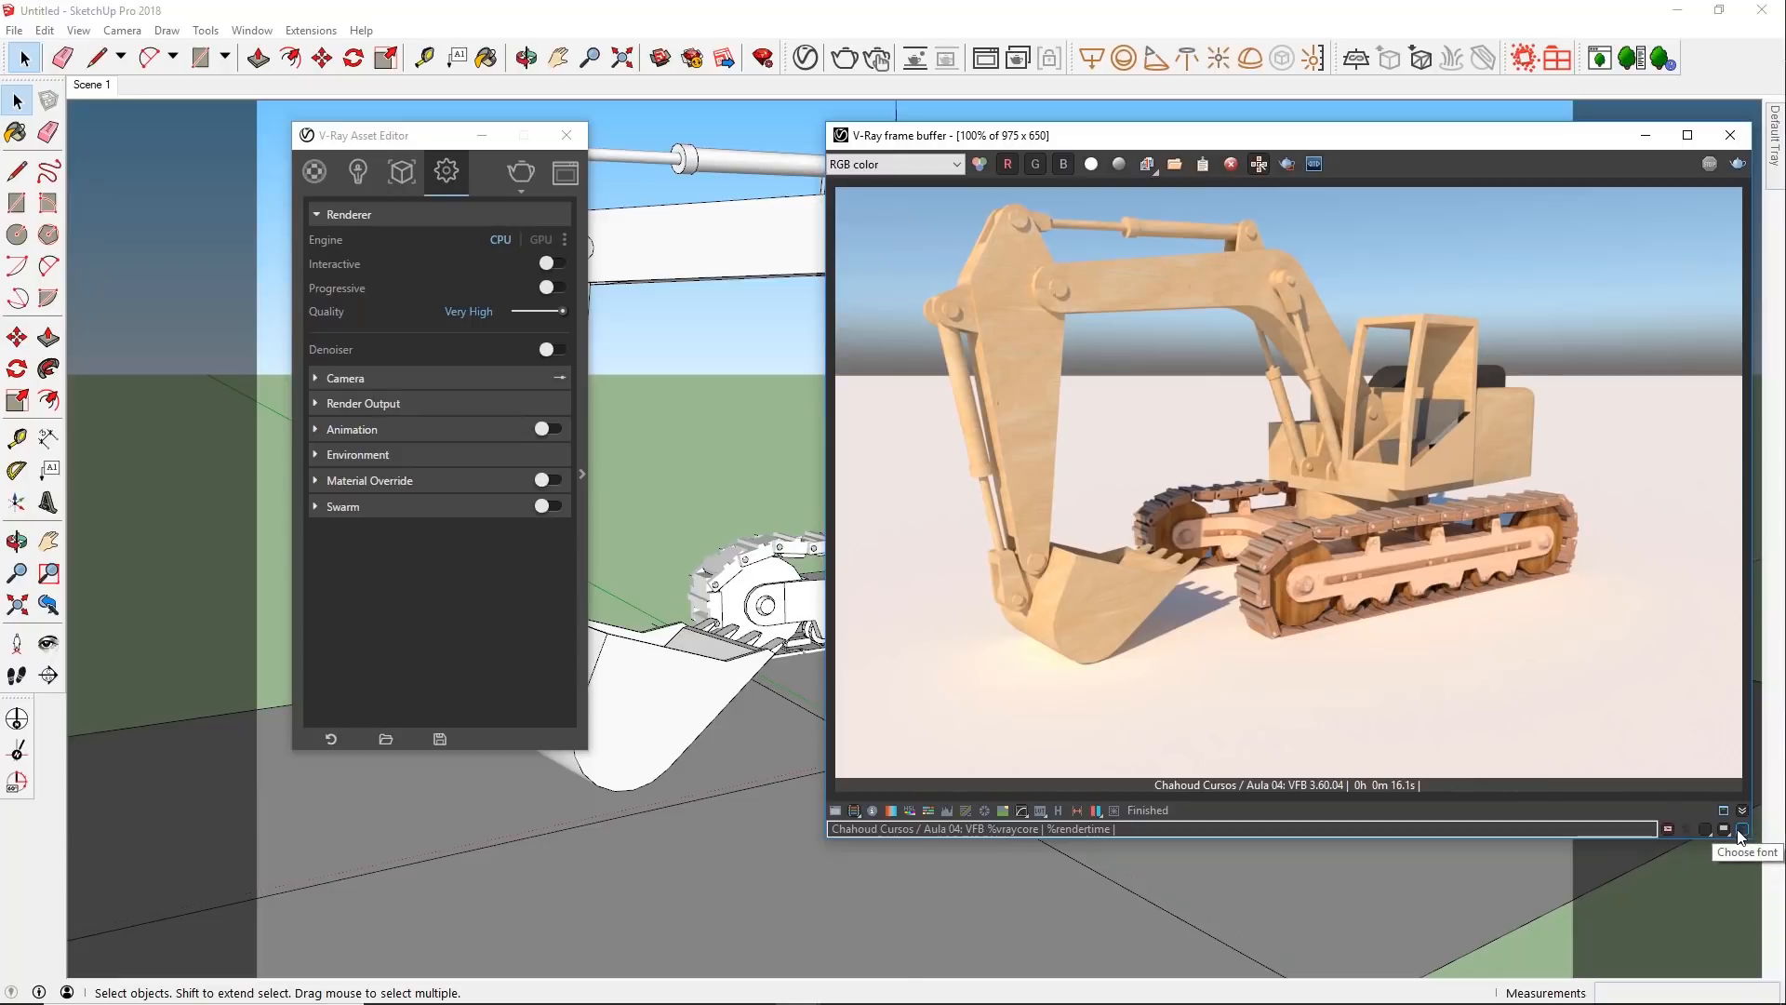
click(1742, 830)
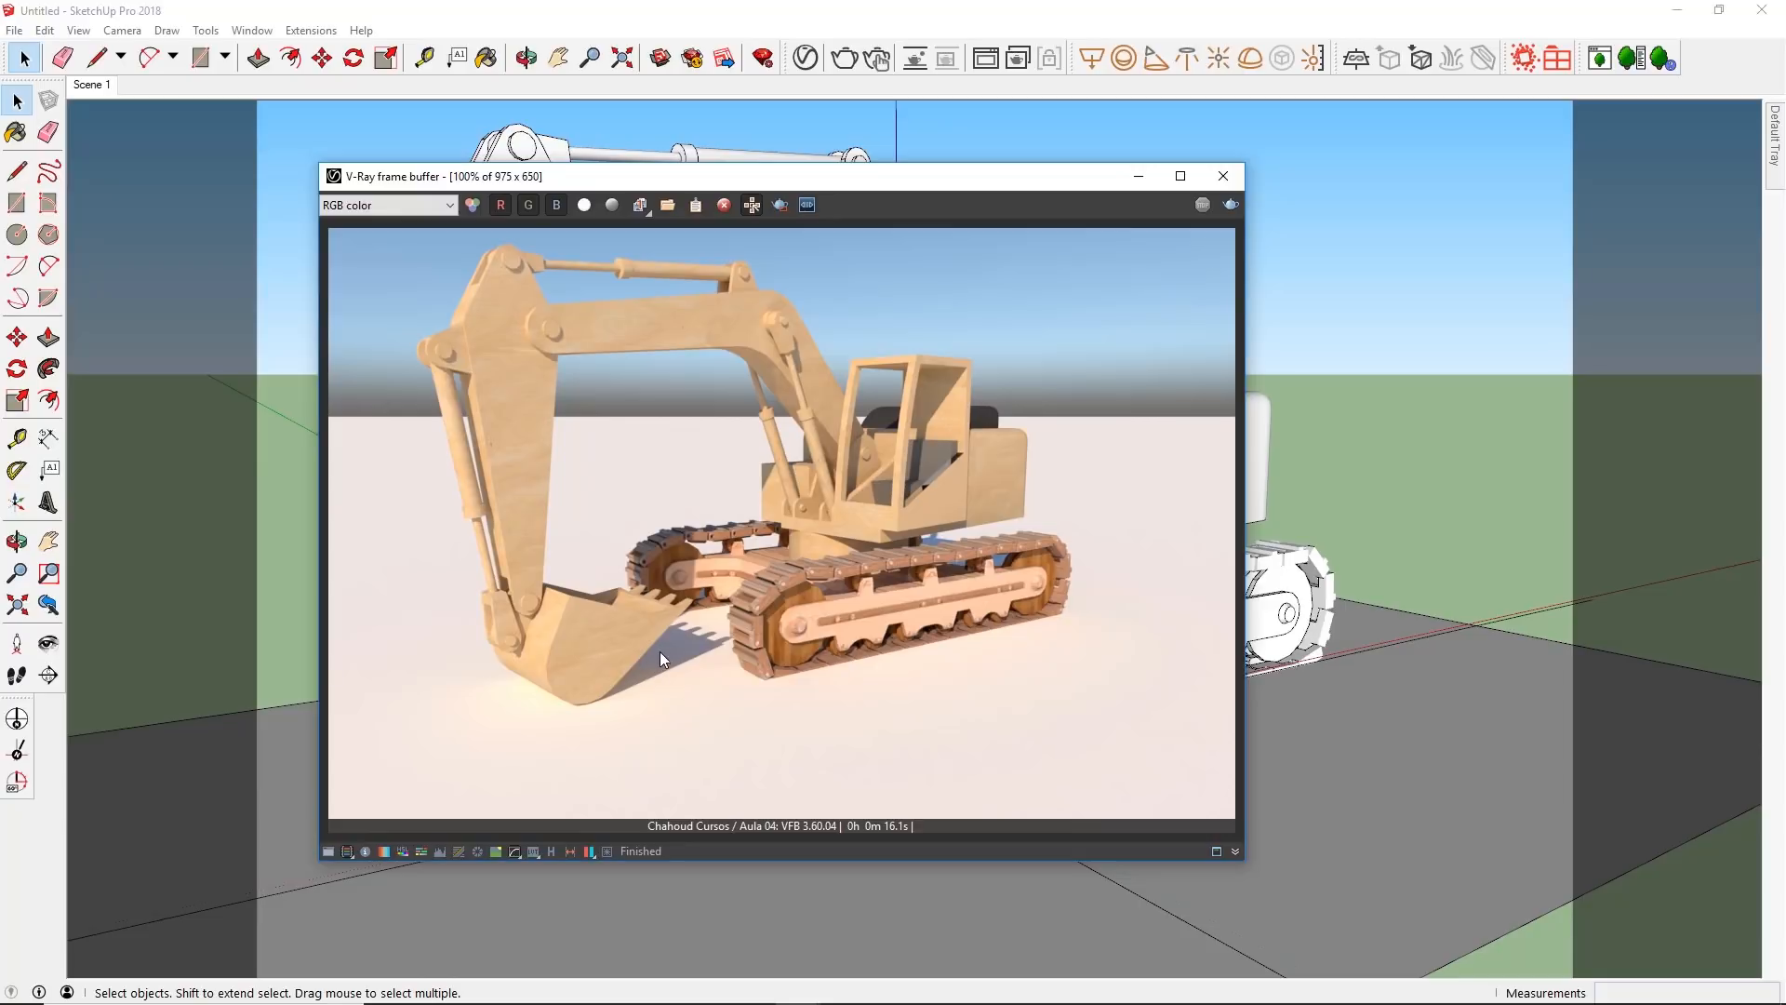
Step: Show the frame buffer's color corrections, expand the Exposure settings and enable the Exposure correction
click(328, 852)
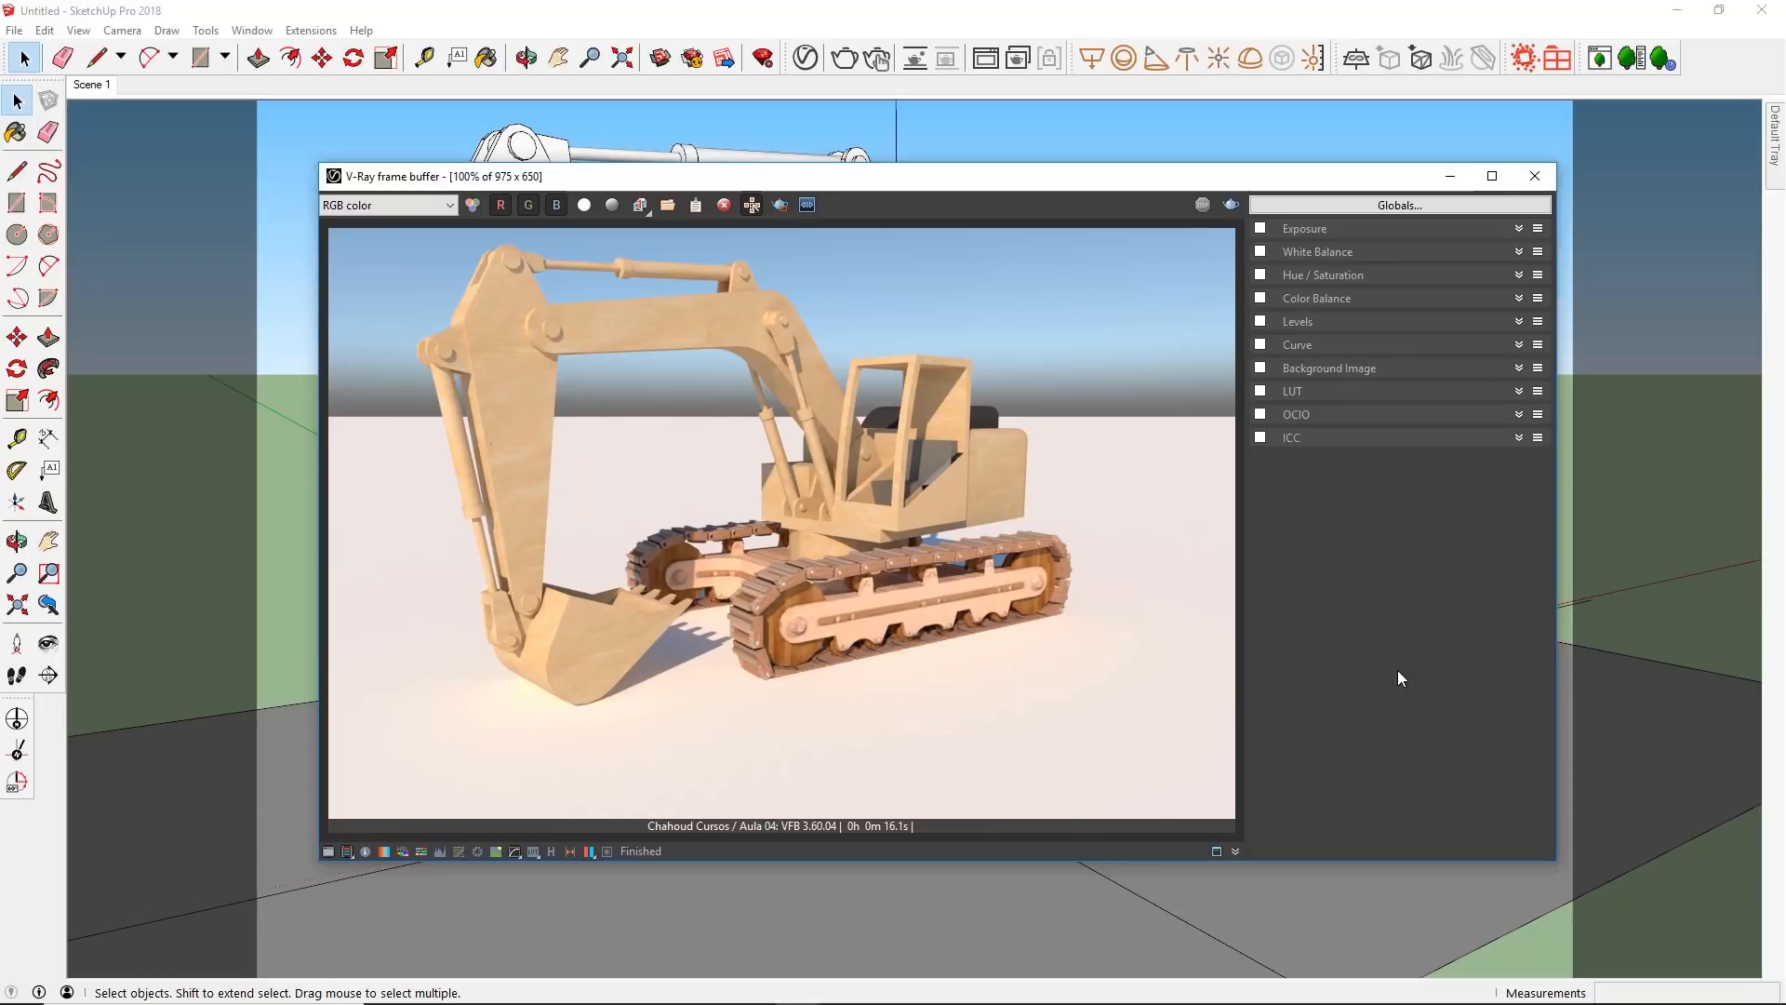
click(1407, 233)
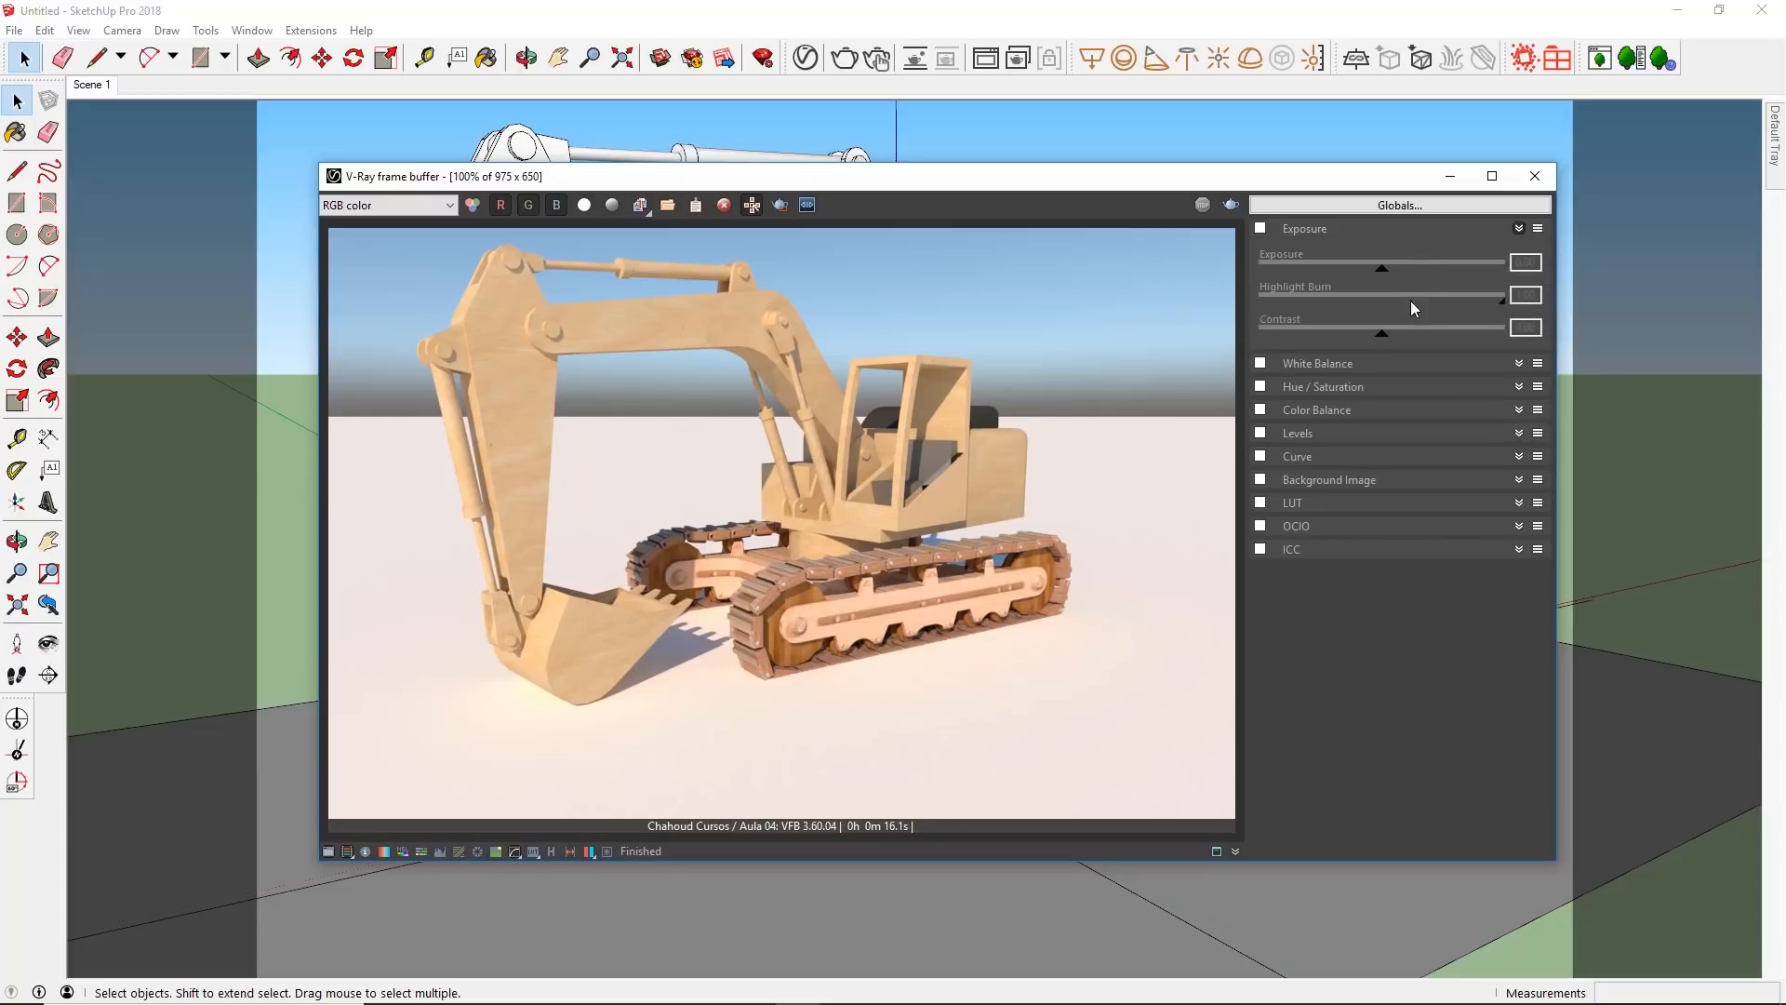
click(1381, 231)
click(1521, 235)
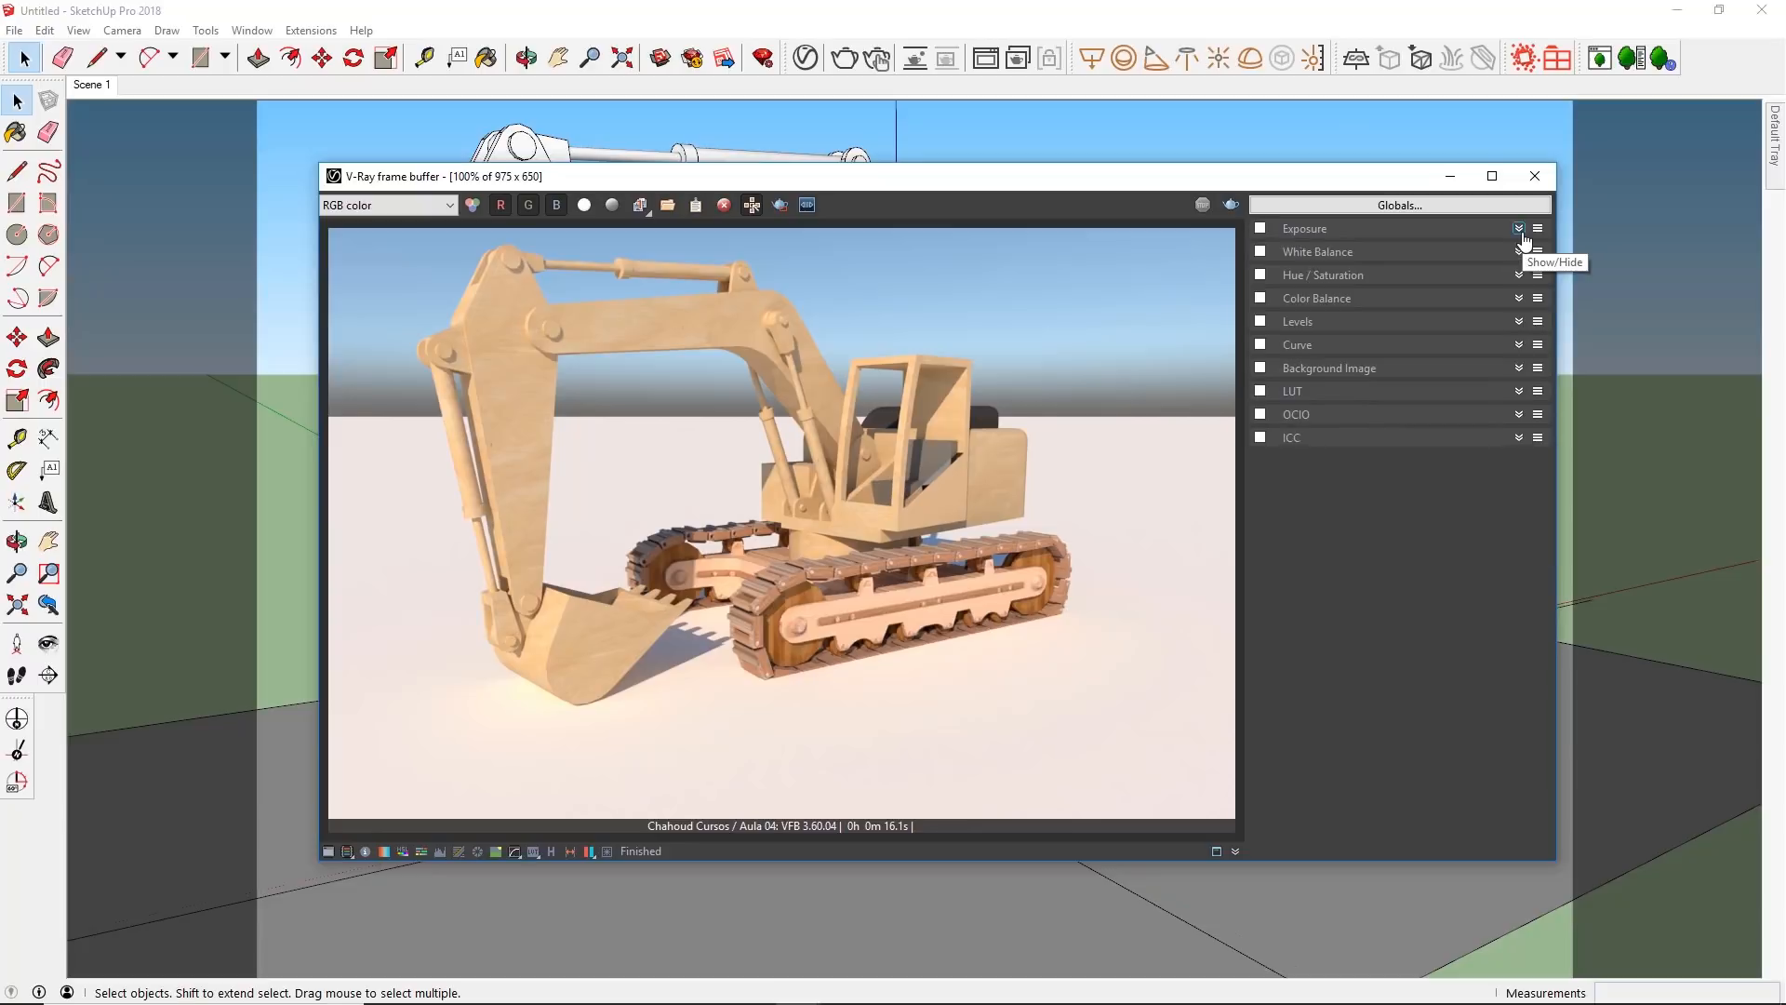
click(1520, 232)
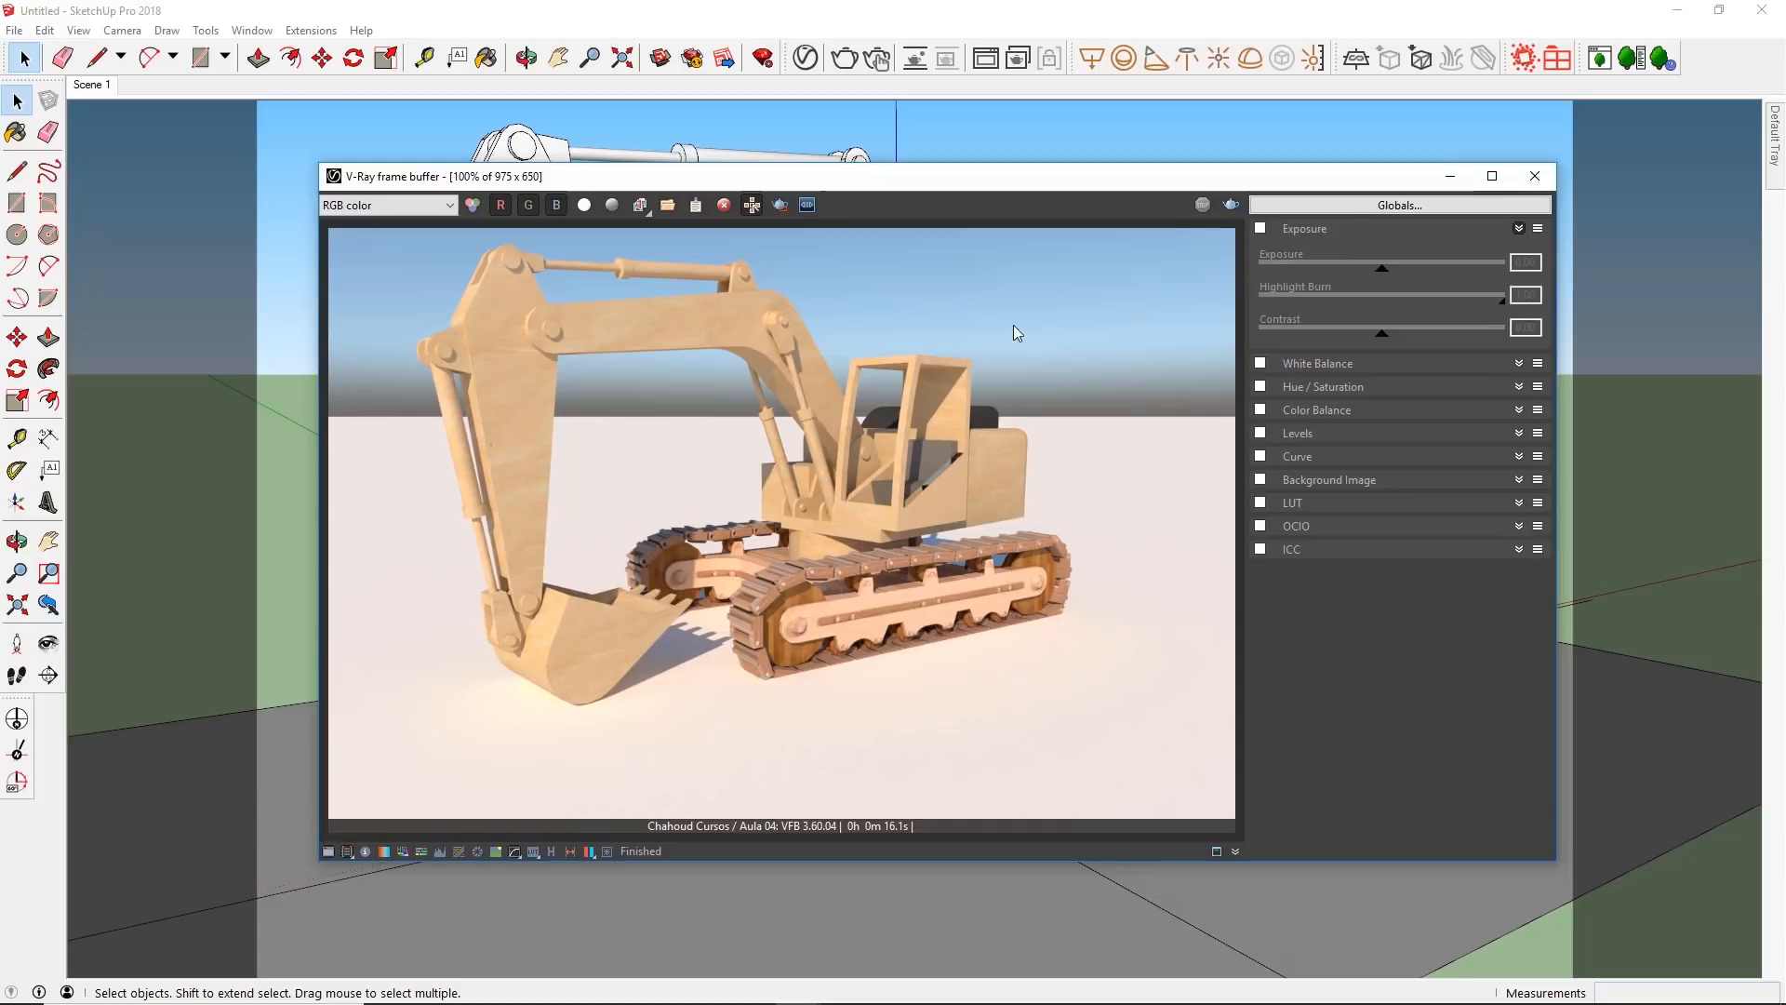
click(1259, 229)
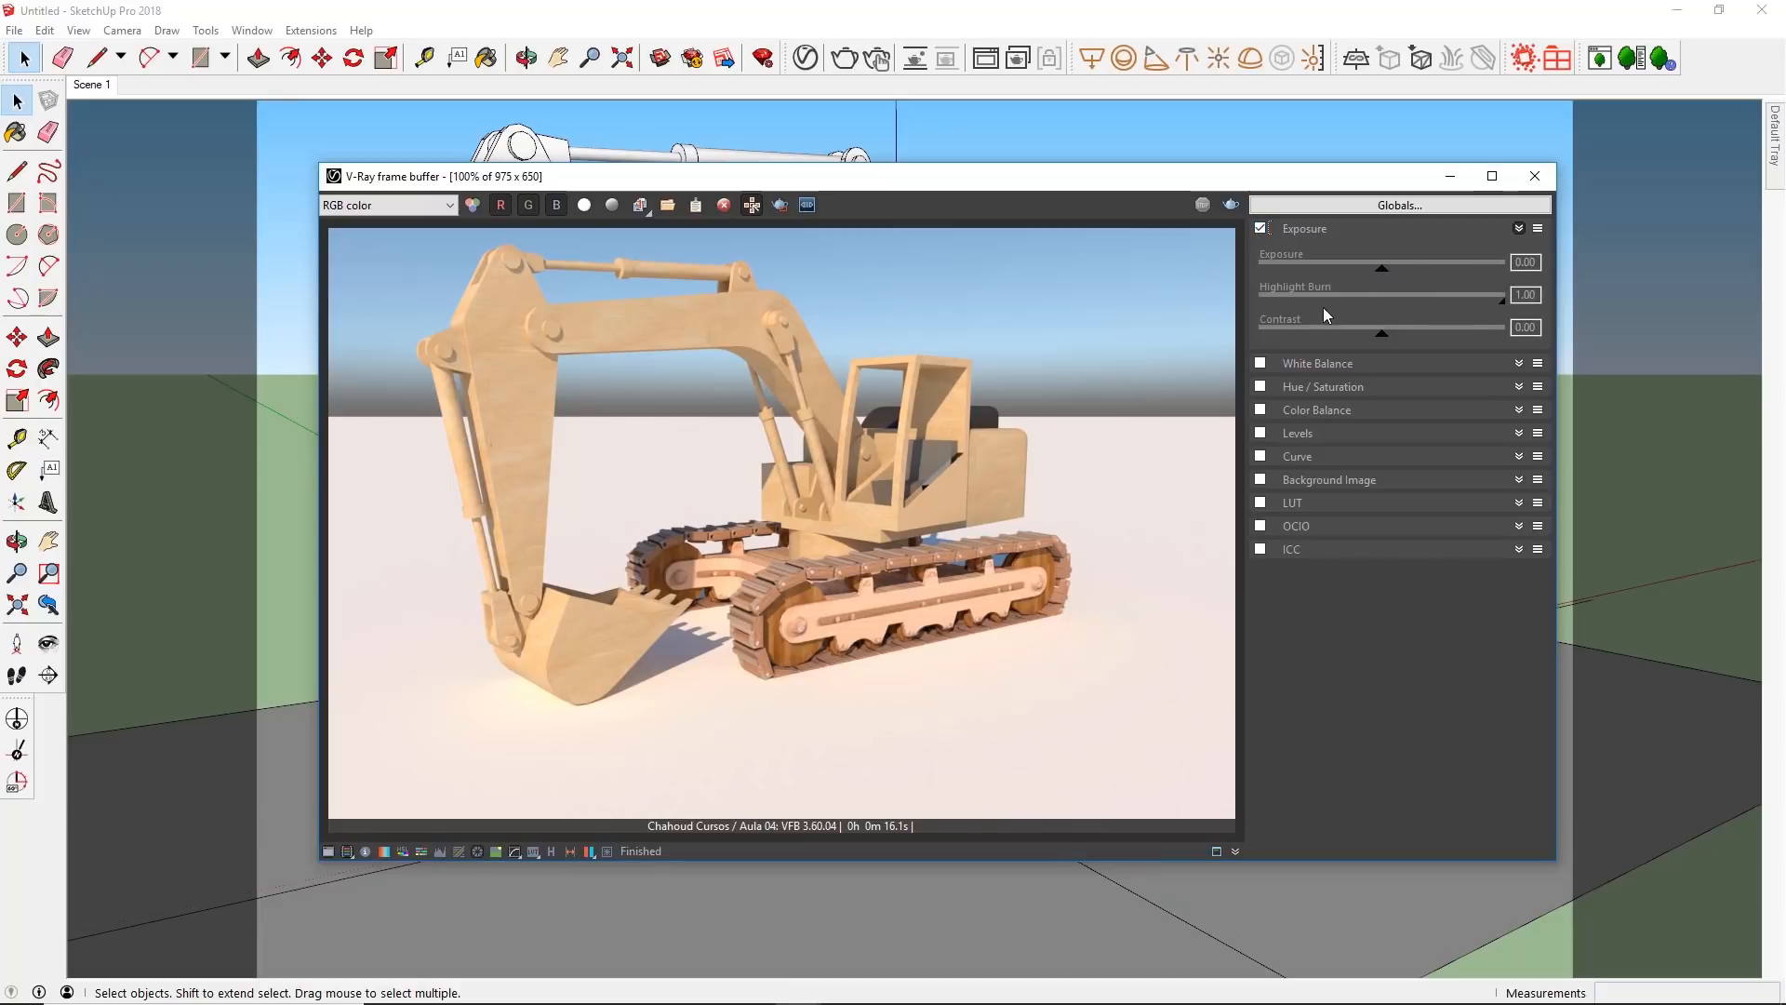
Step: Expand the White Balance, Hue / Saturation and Color Balance corrections to view their controls, then collapse them
click(1327, 363)
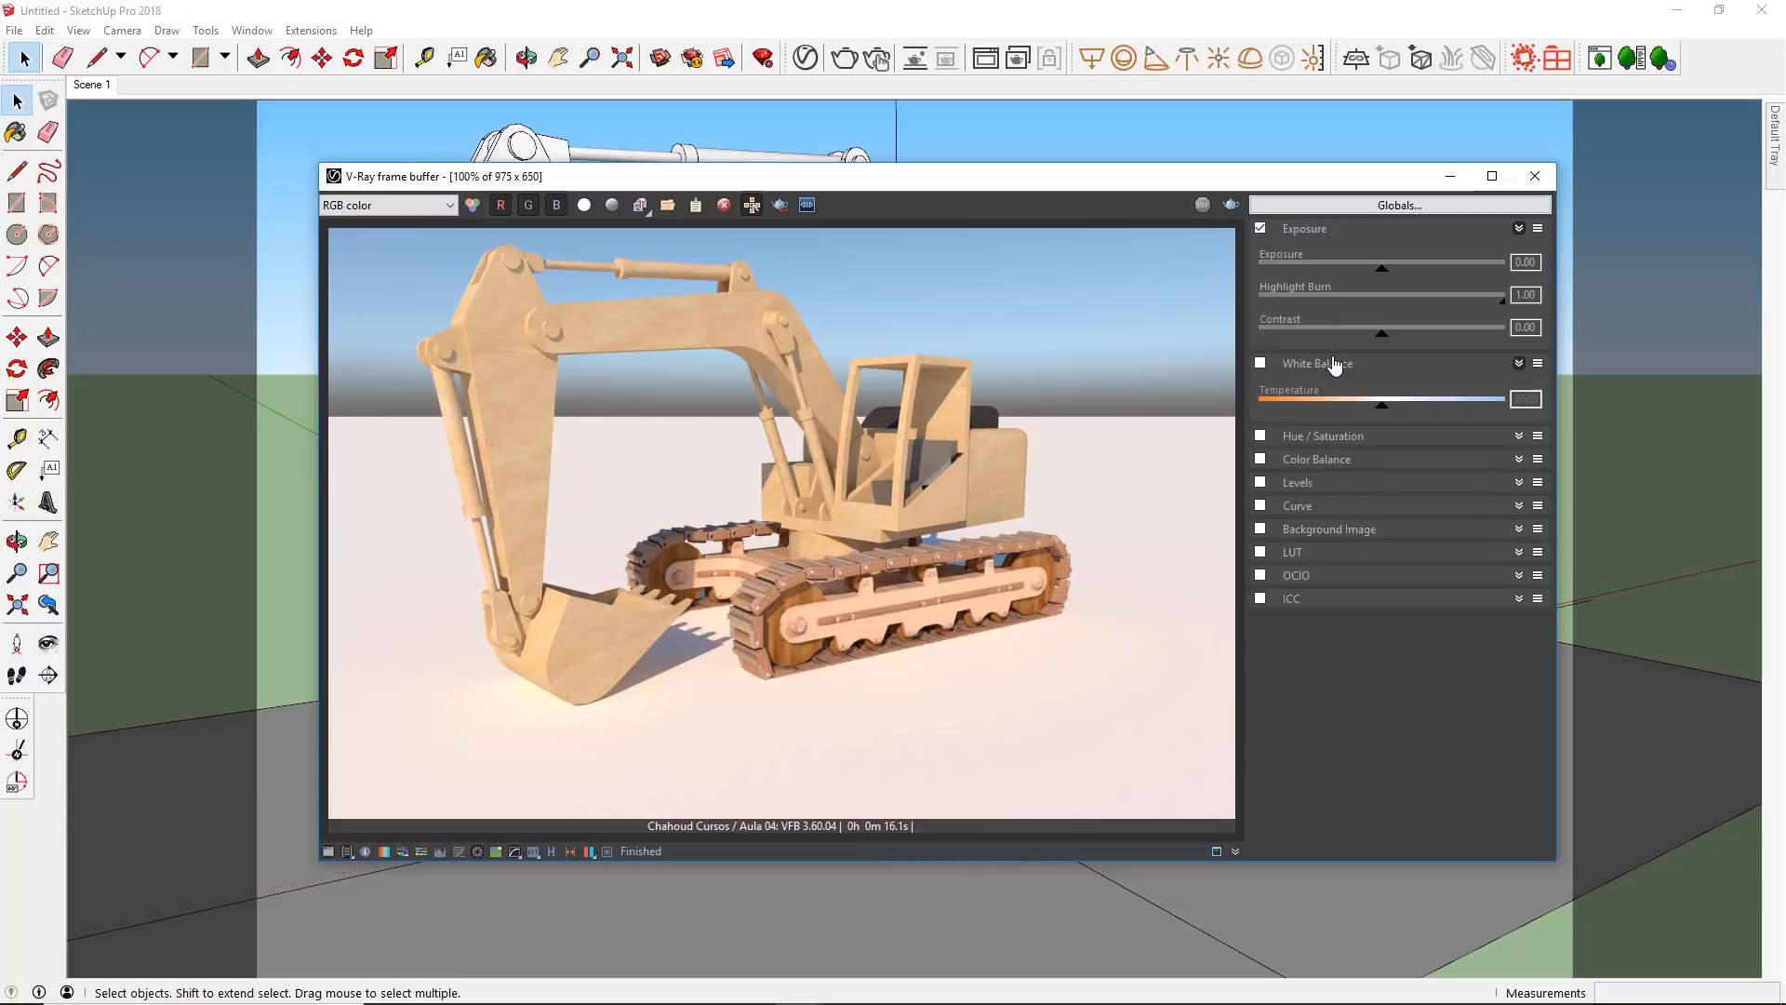
click(1340, 437)
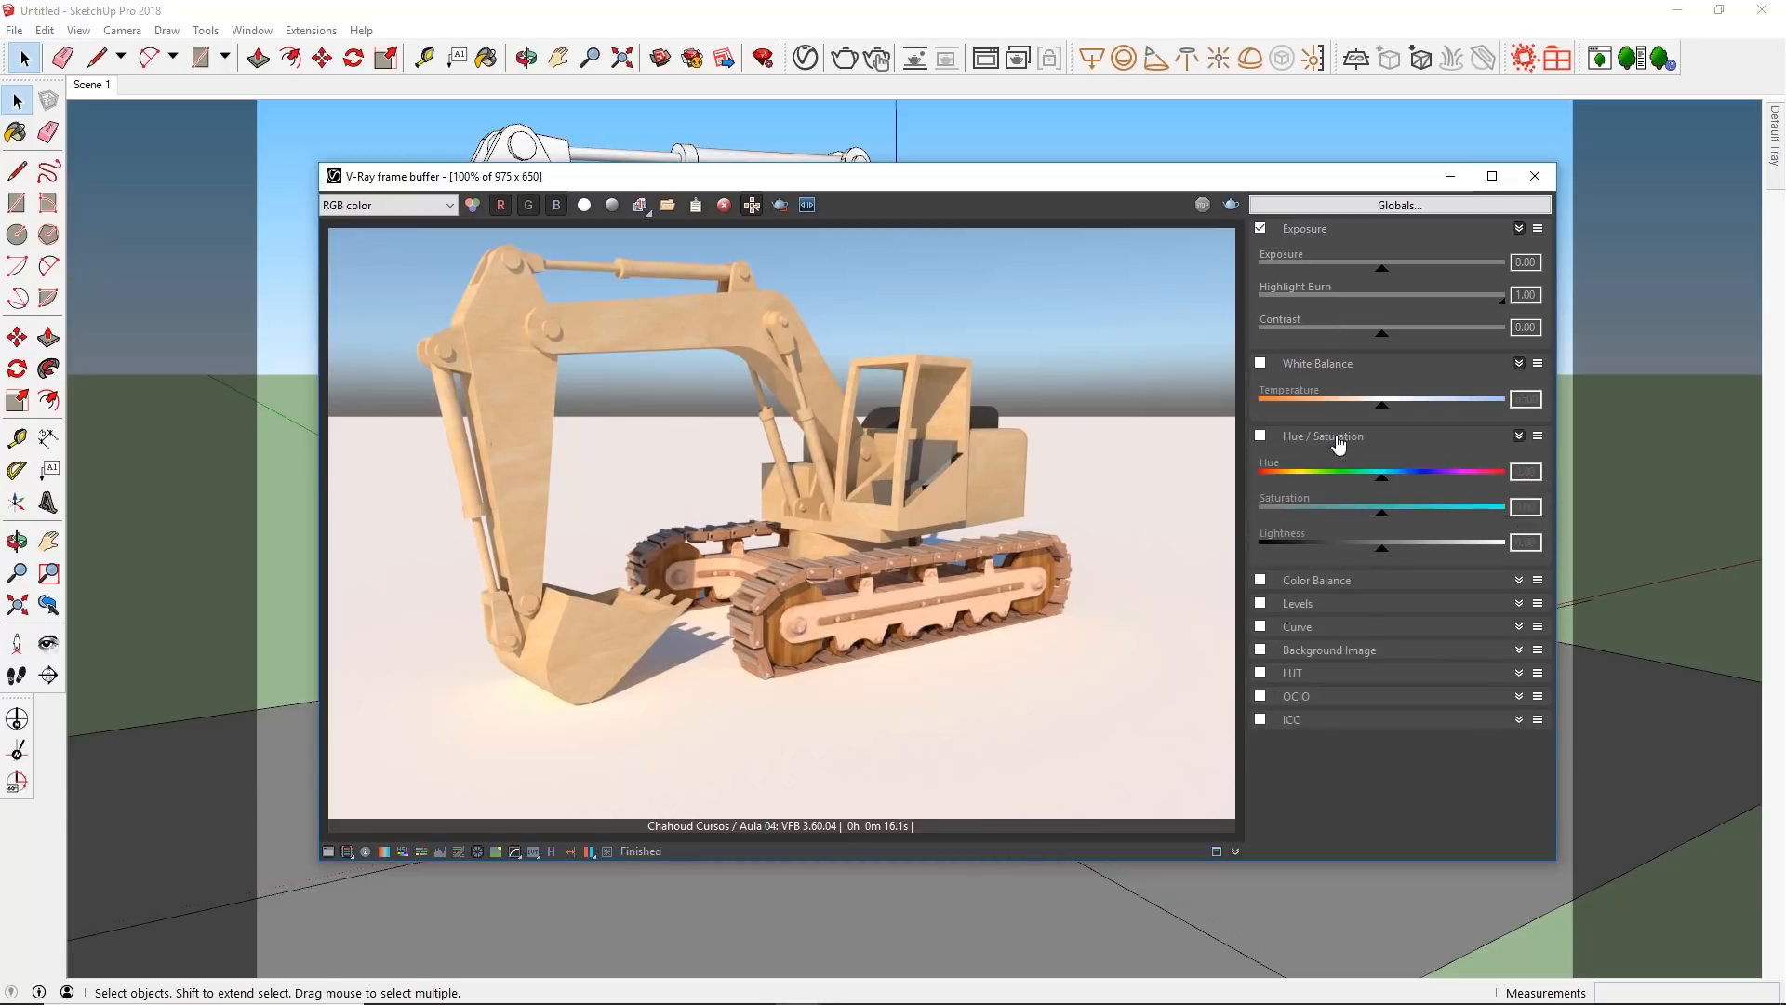
click(1360, 580)
click(1345, 582)
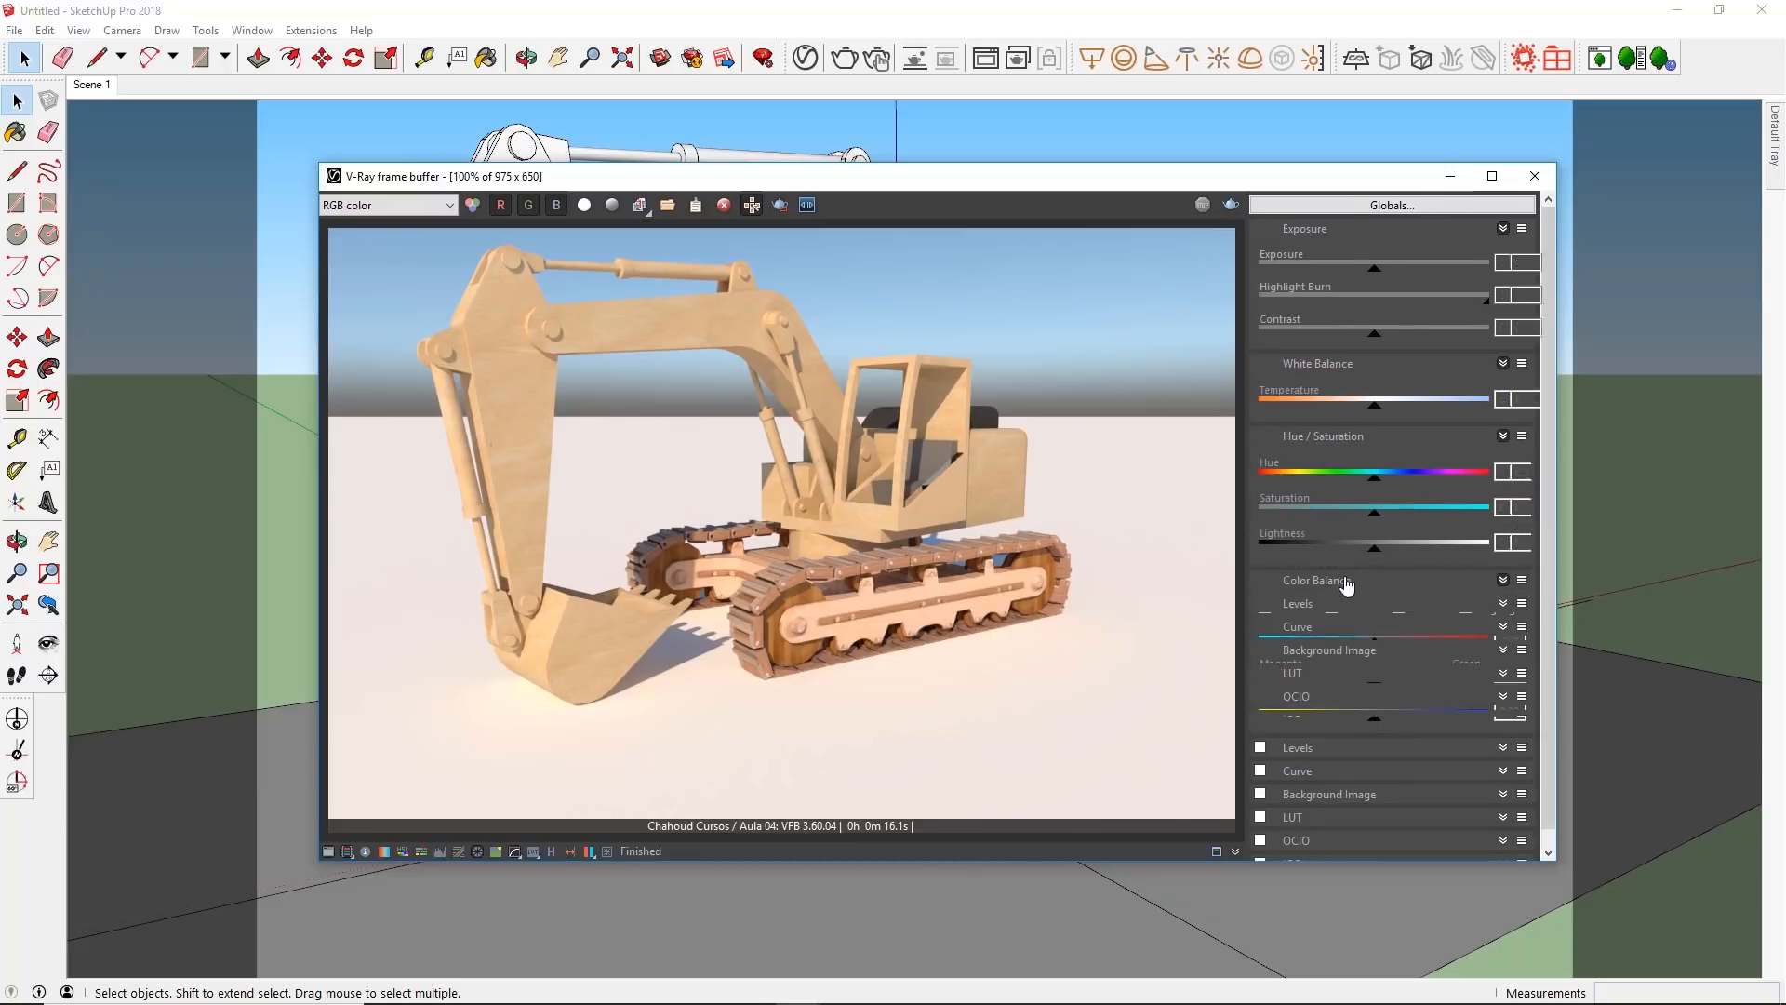
click(1360, 439)
click(1349, 365)
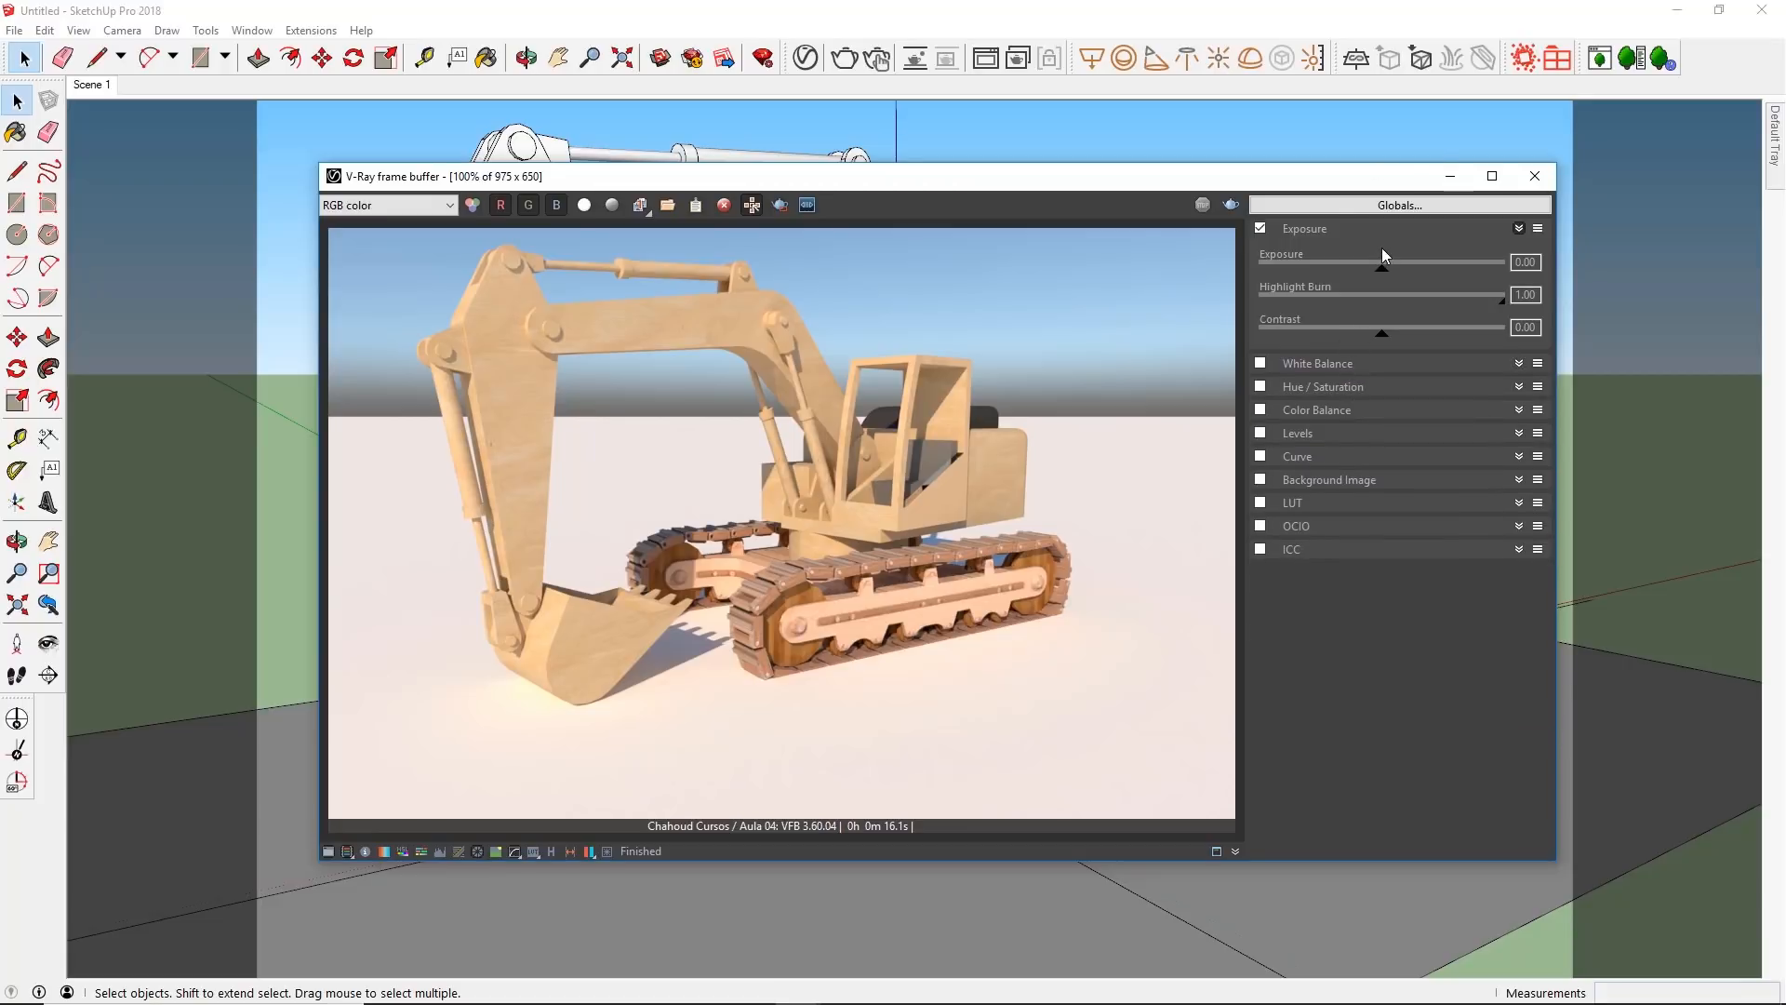
Step: Raise the render's exposure and set it to 2, then lower Highlight Burn to about 0.07
drag(1383, 276, 1426, 278)
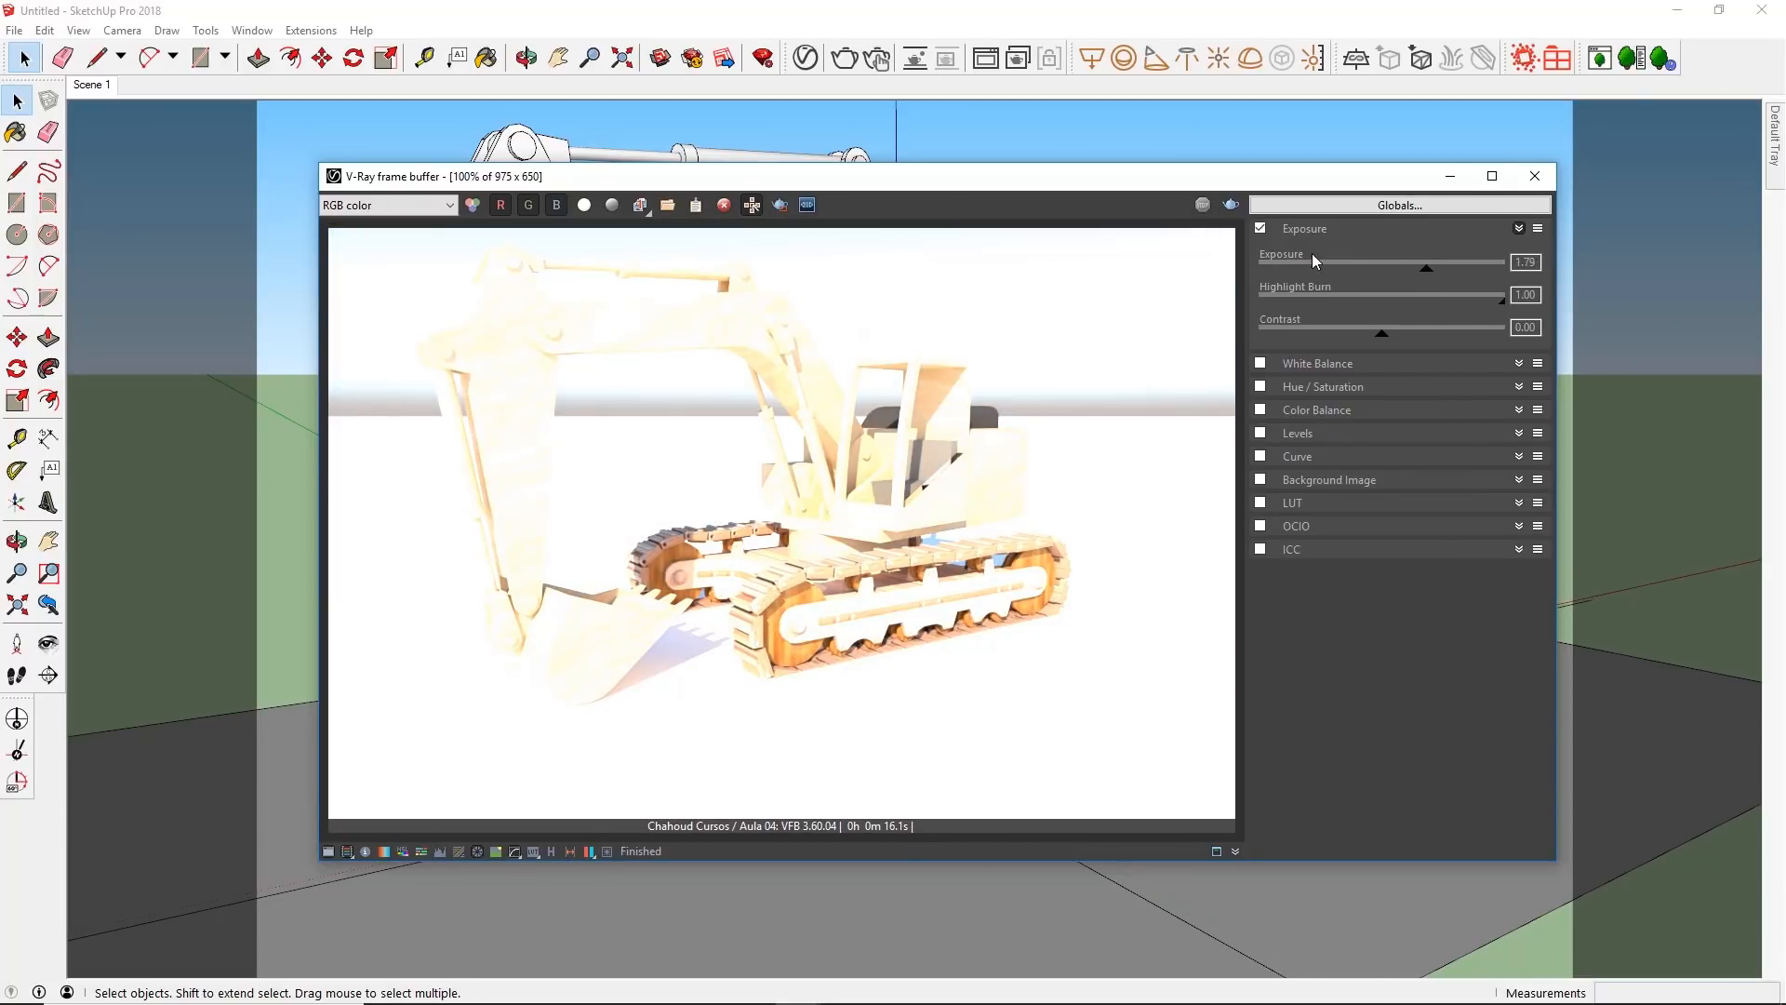
mouse_move(1426, 276)
mouse_down()
mouse_move(1475, 275)
mouse_move(1303, 279)
mouse_move(1438, 279)
mouse_up()
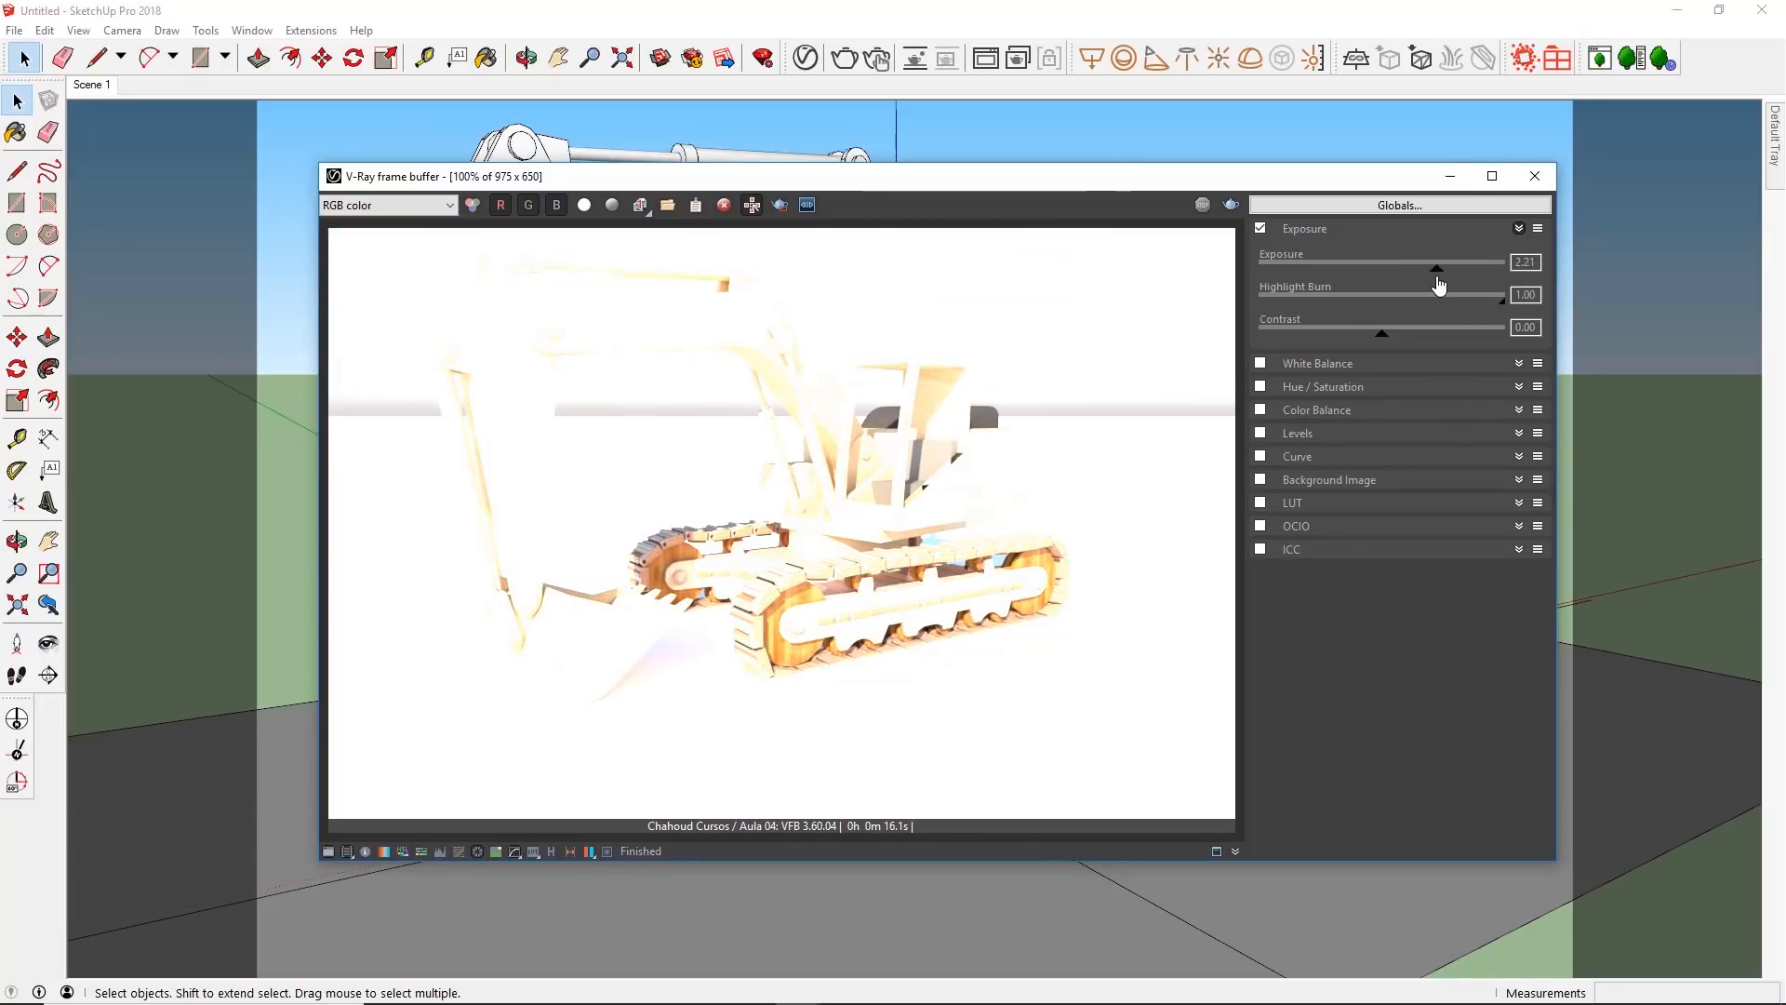
double_click(1539, 261)
text(2)
key(Return)
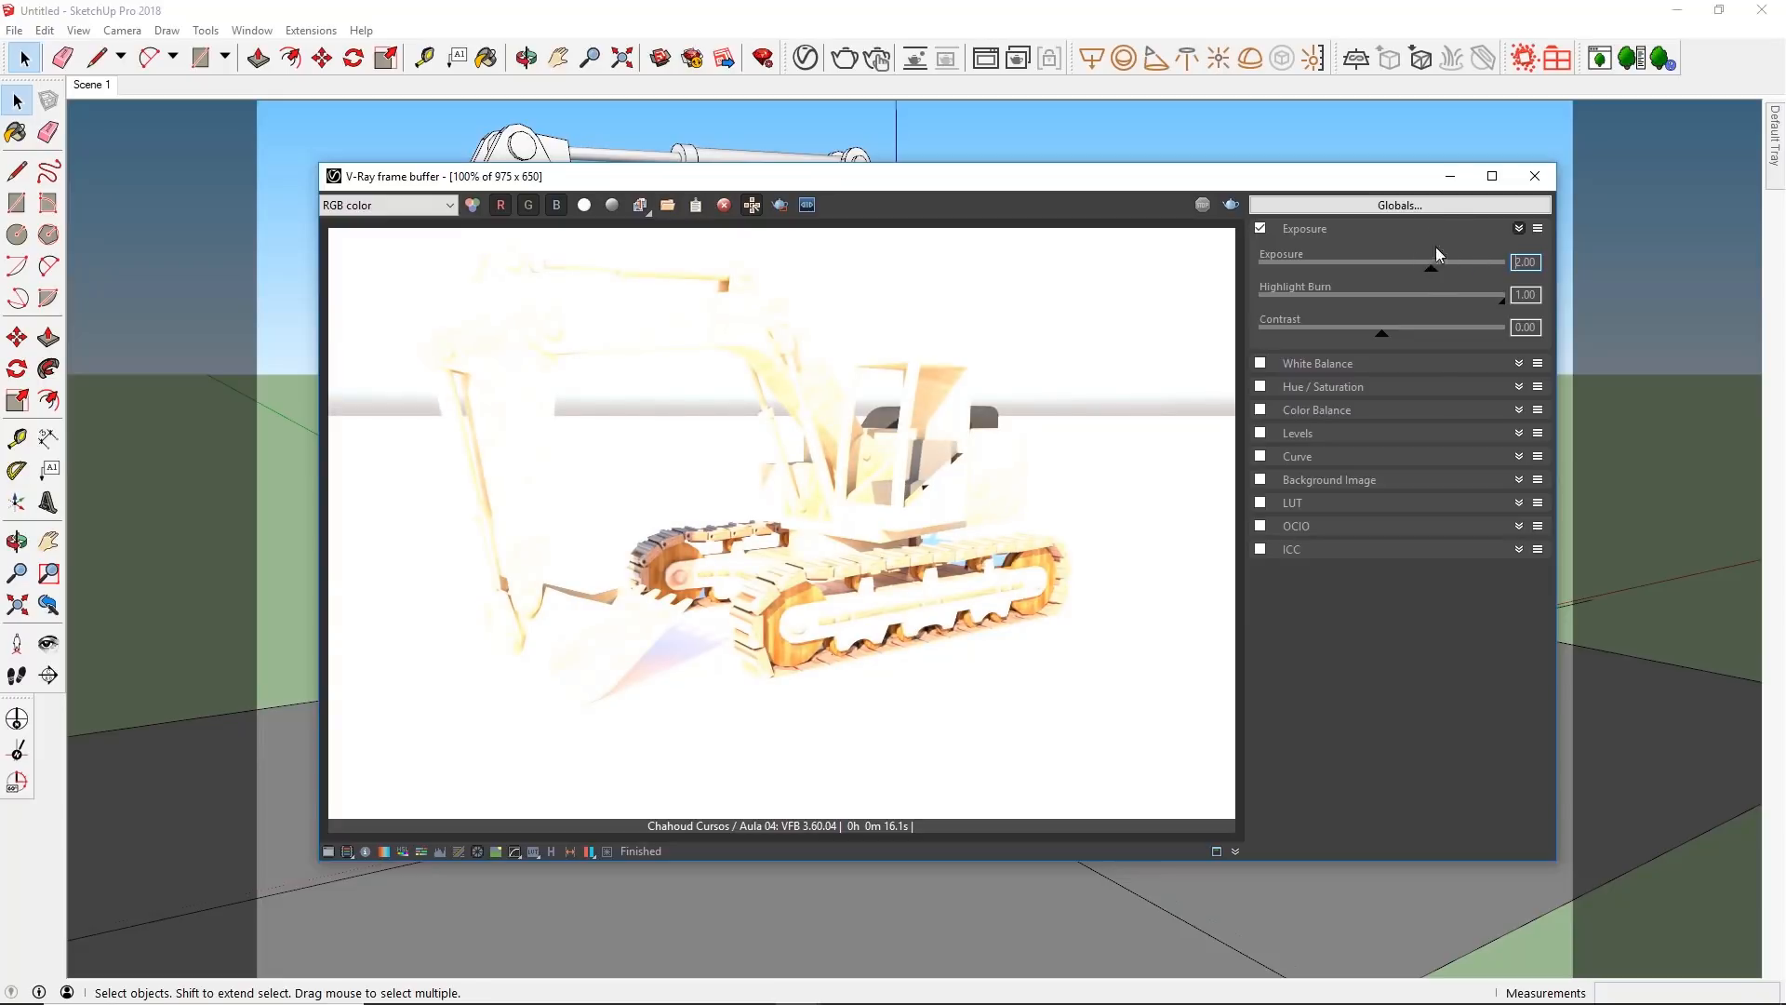
drag(1502, 301, 1279, 319)
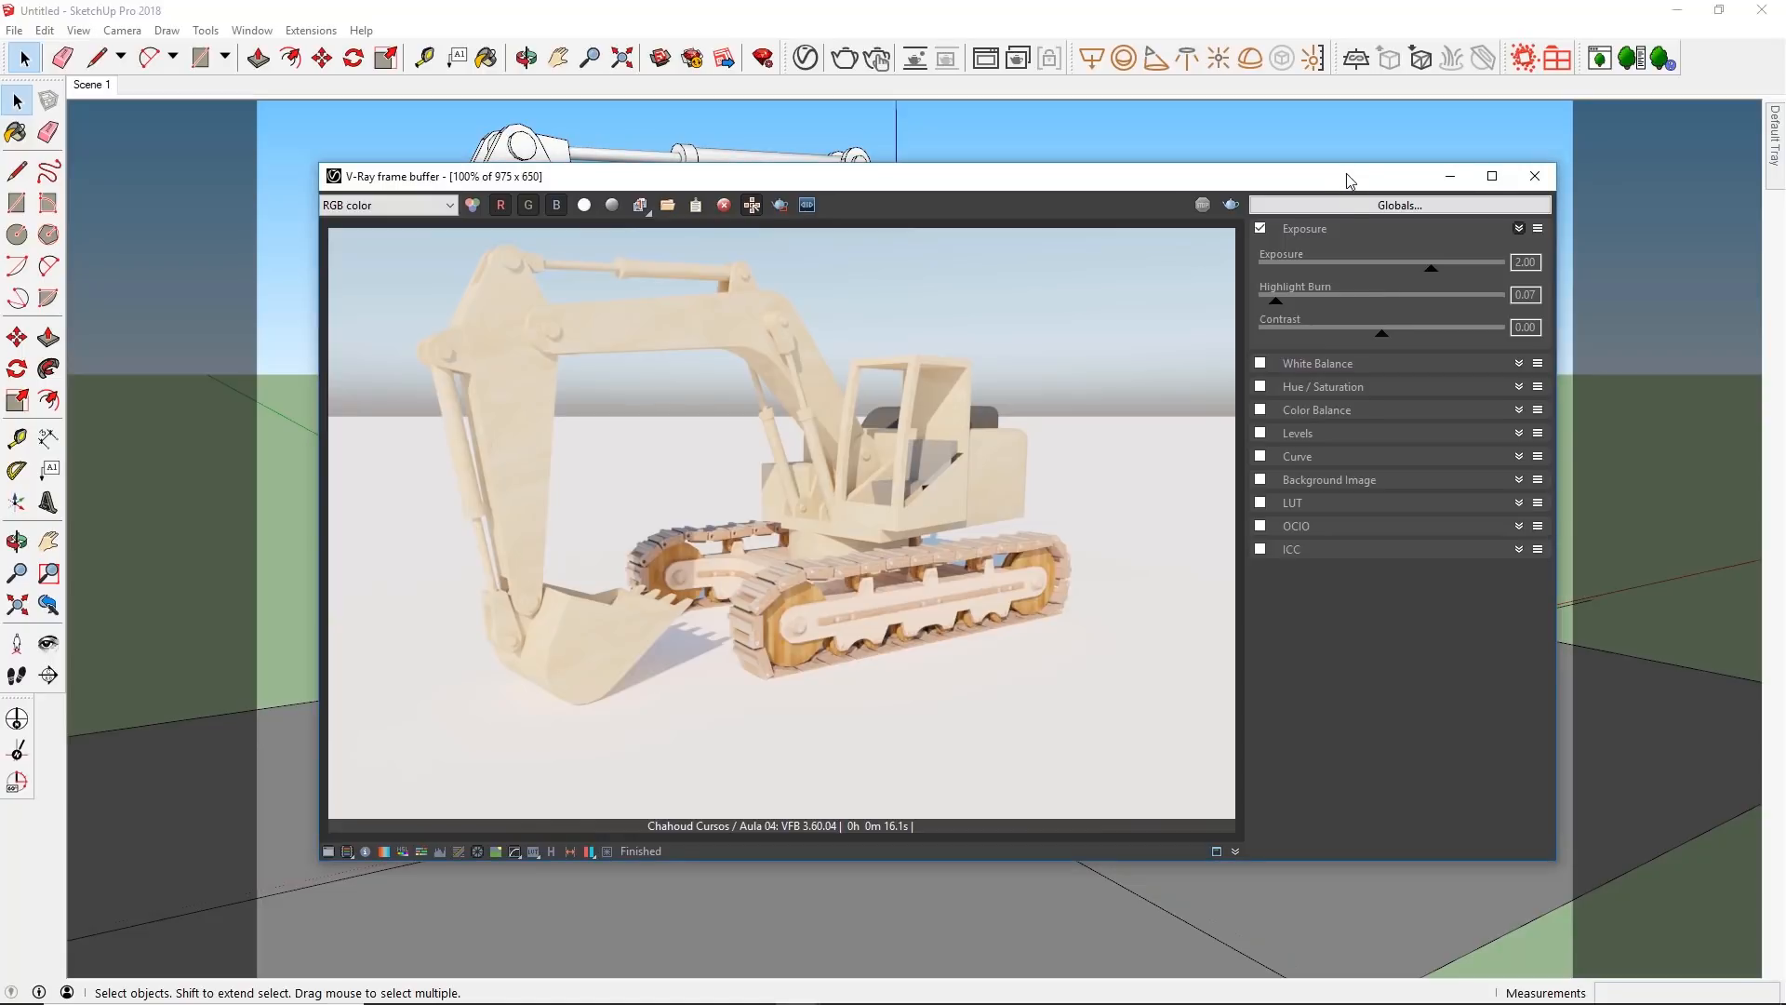
Step: Show the Exposure preset options, open and cancel the preset save dialog, and collapse the Exposure settings
click(1538, 228)
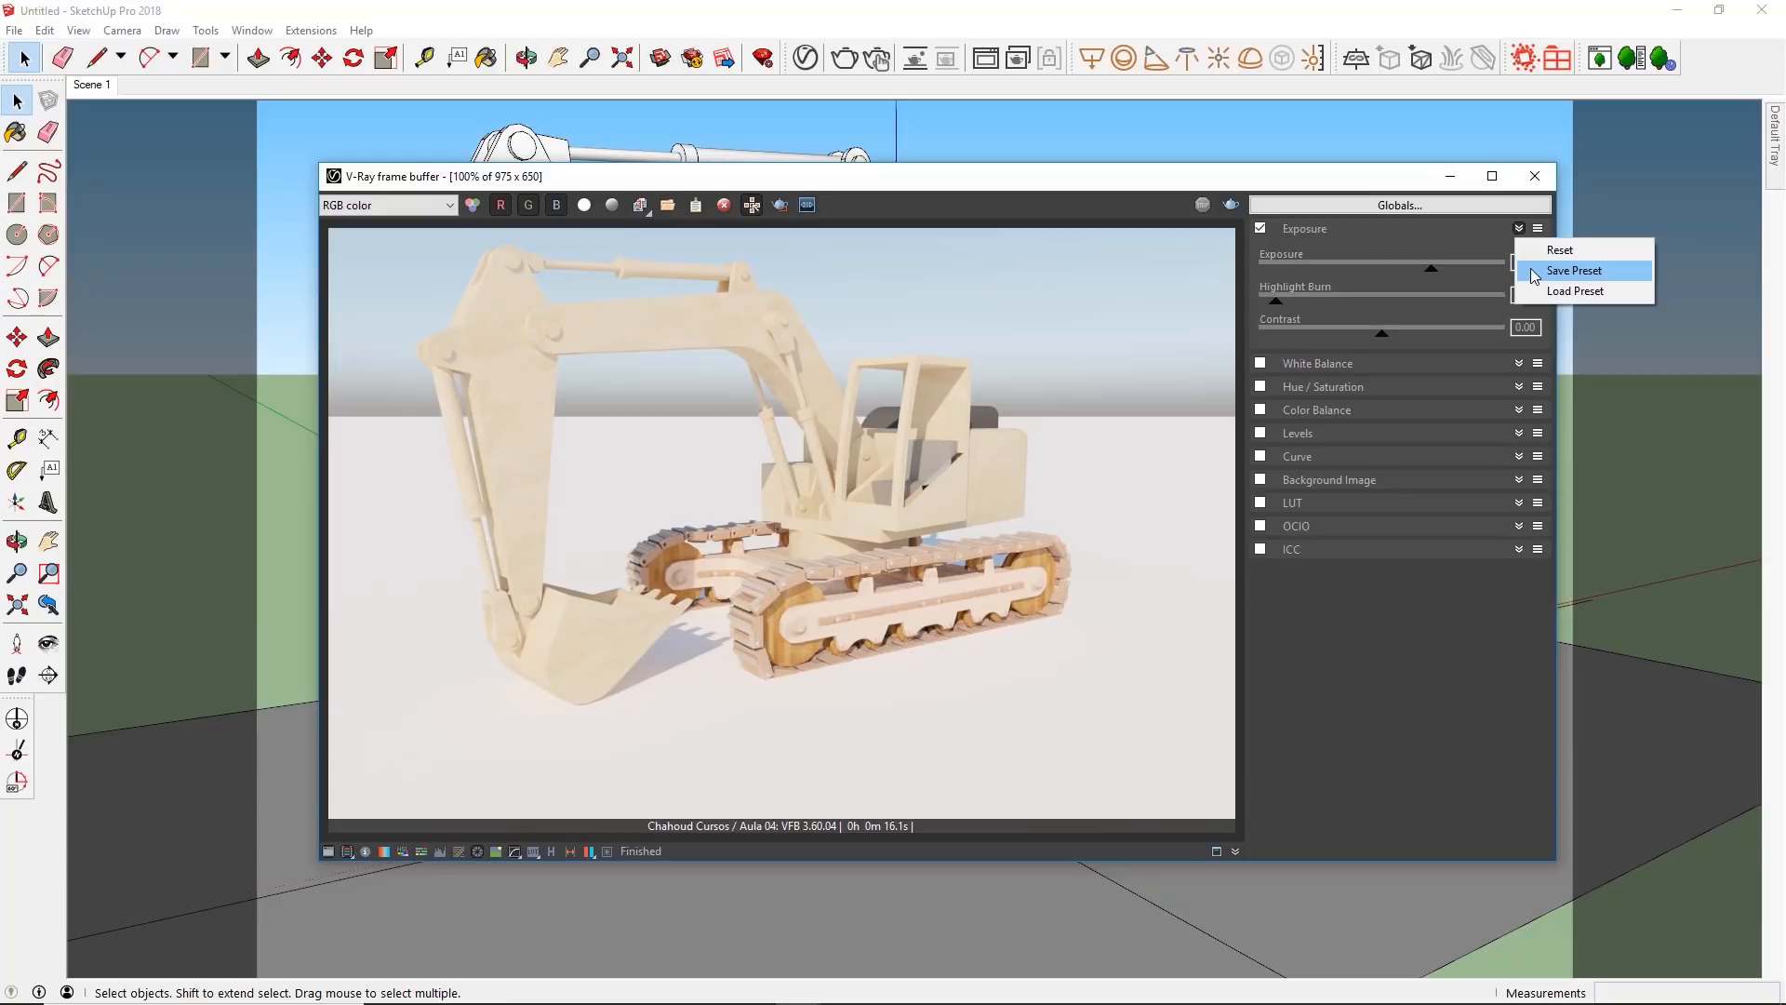
click(1531, 269)
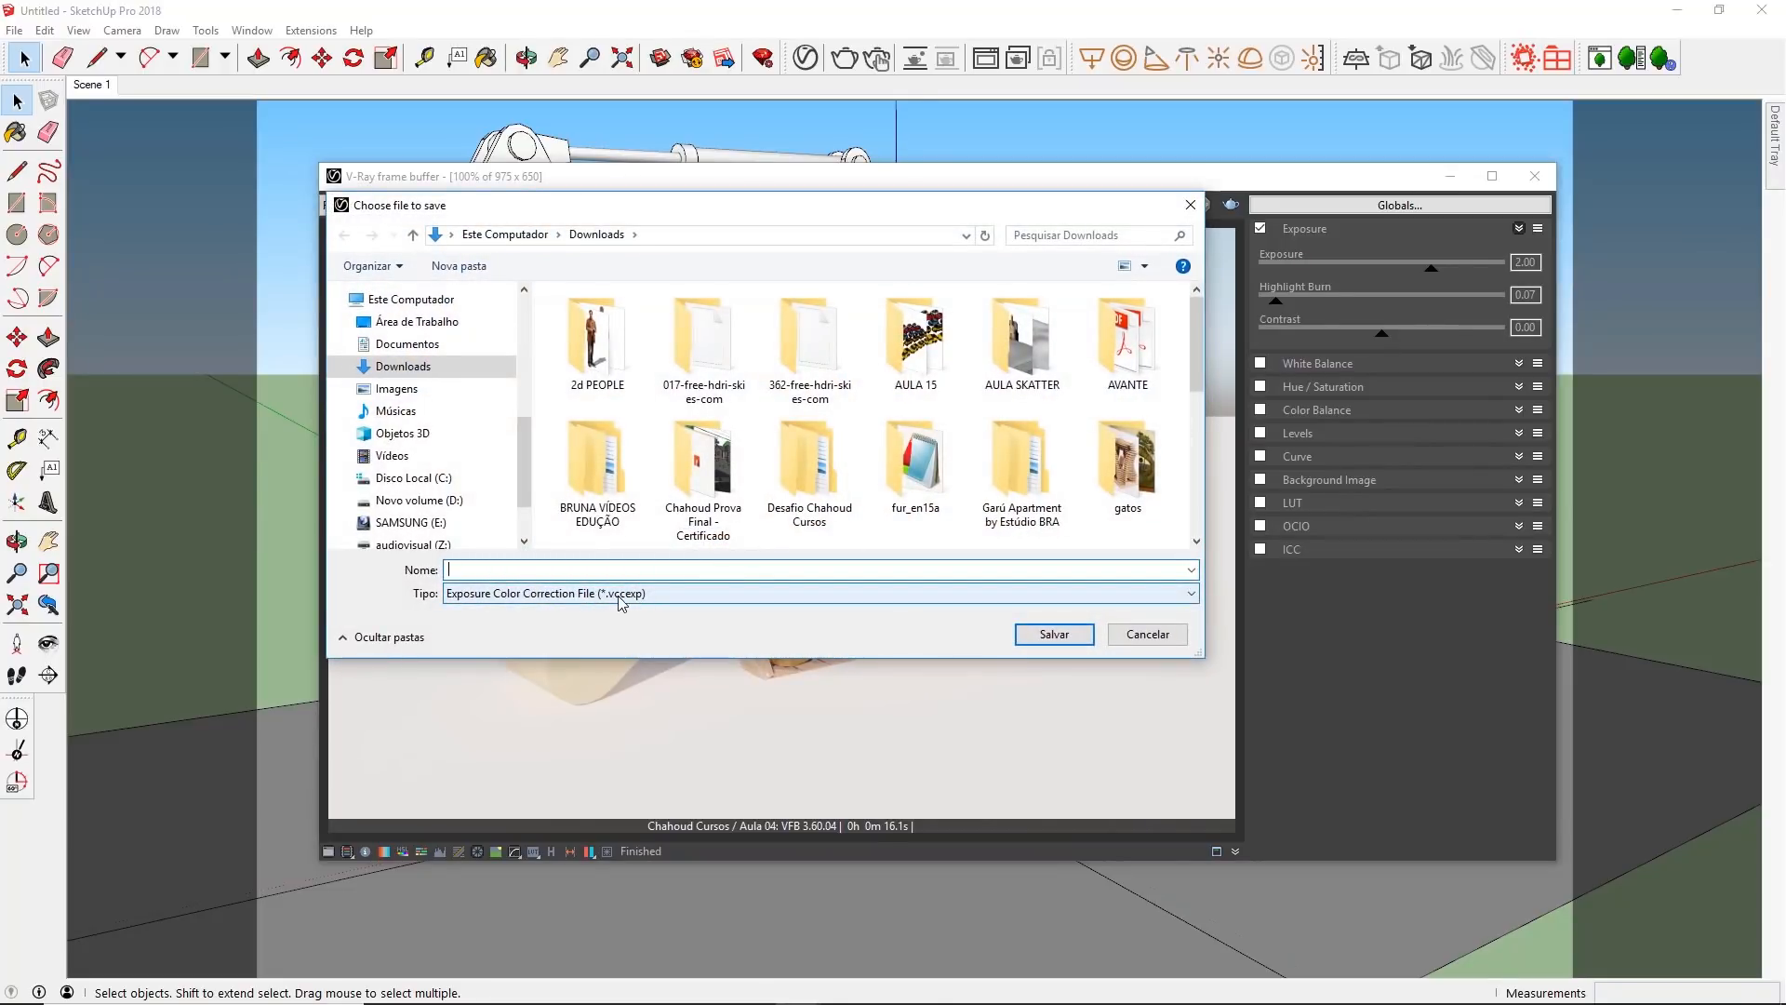
click(1147, 633)
click(1537, 228)
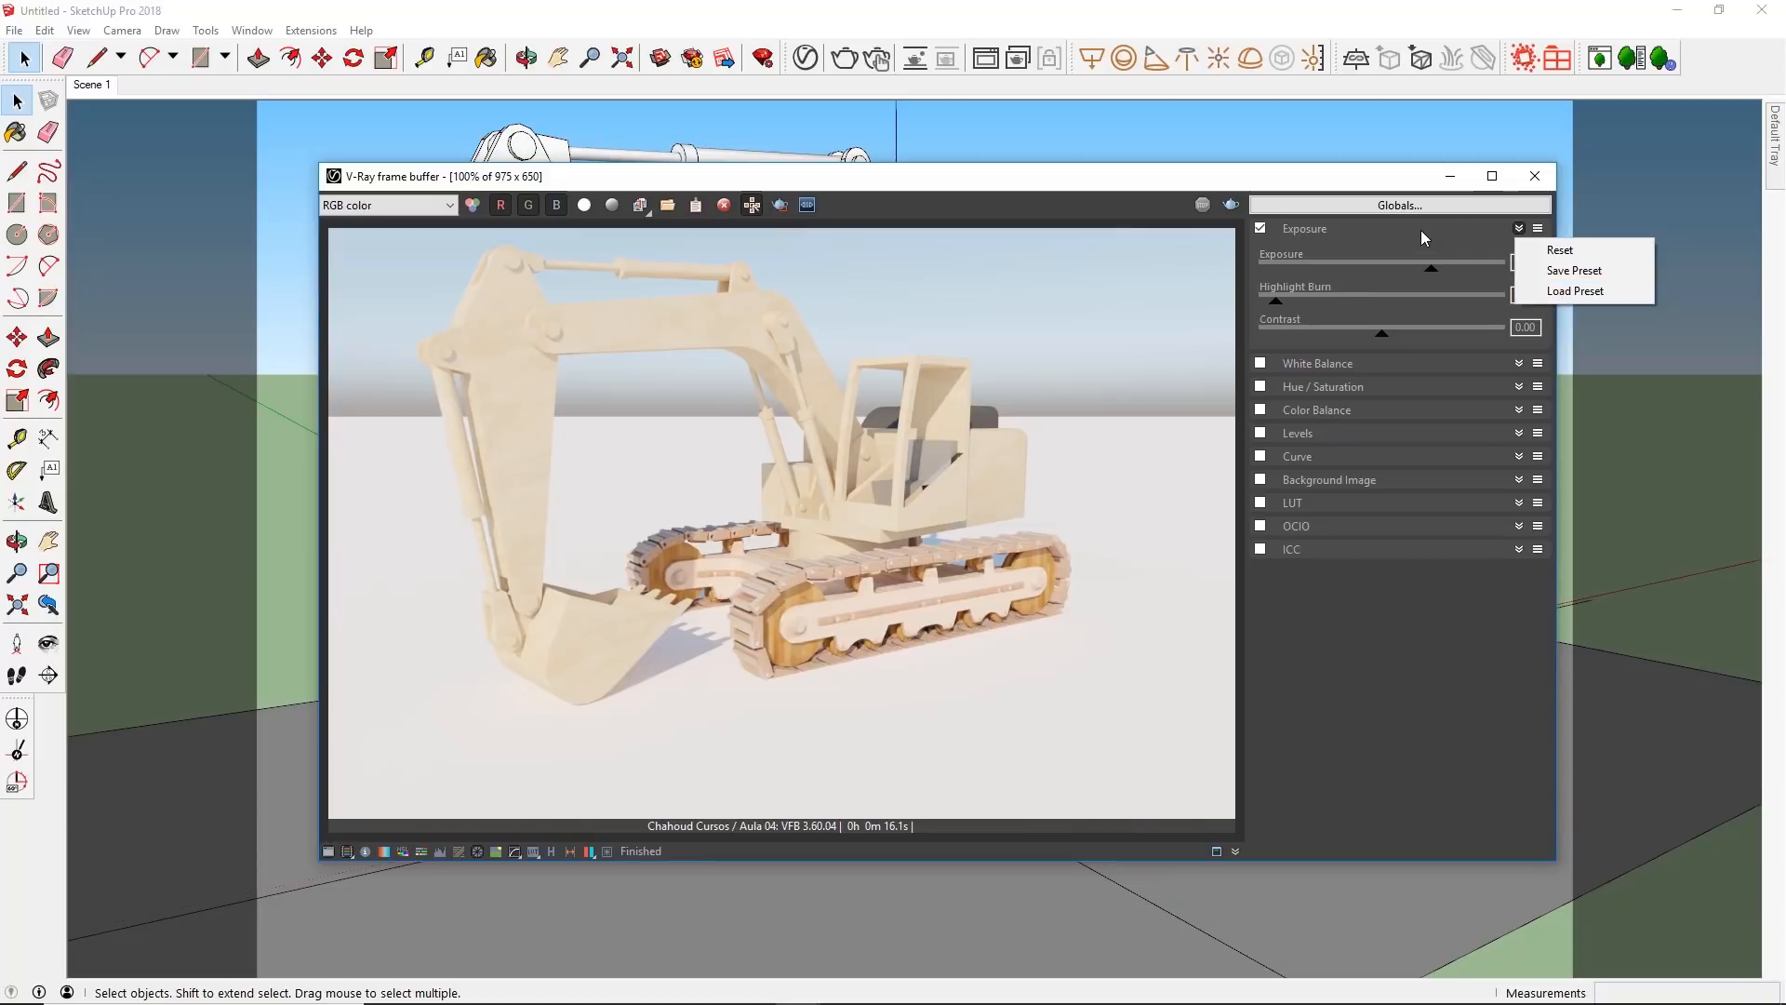
click(1421, 231)
click(1462, 257)
click(1463, 259)
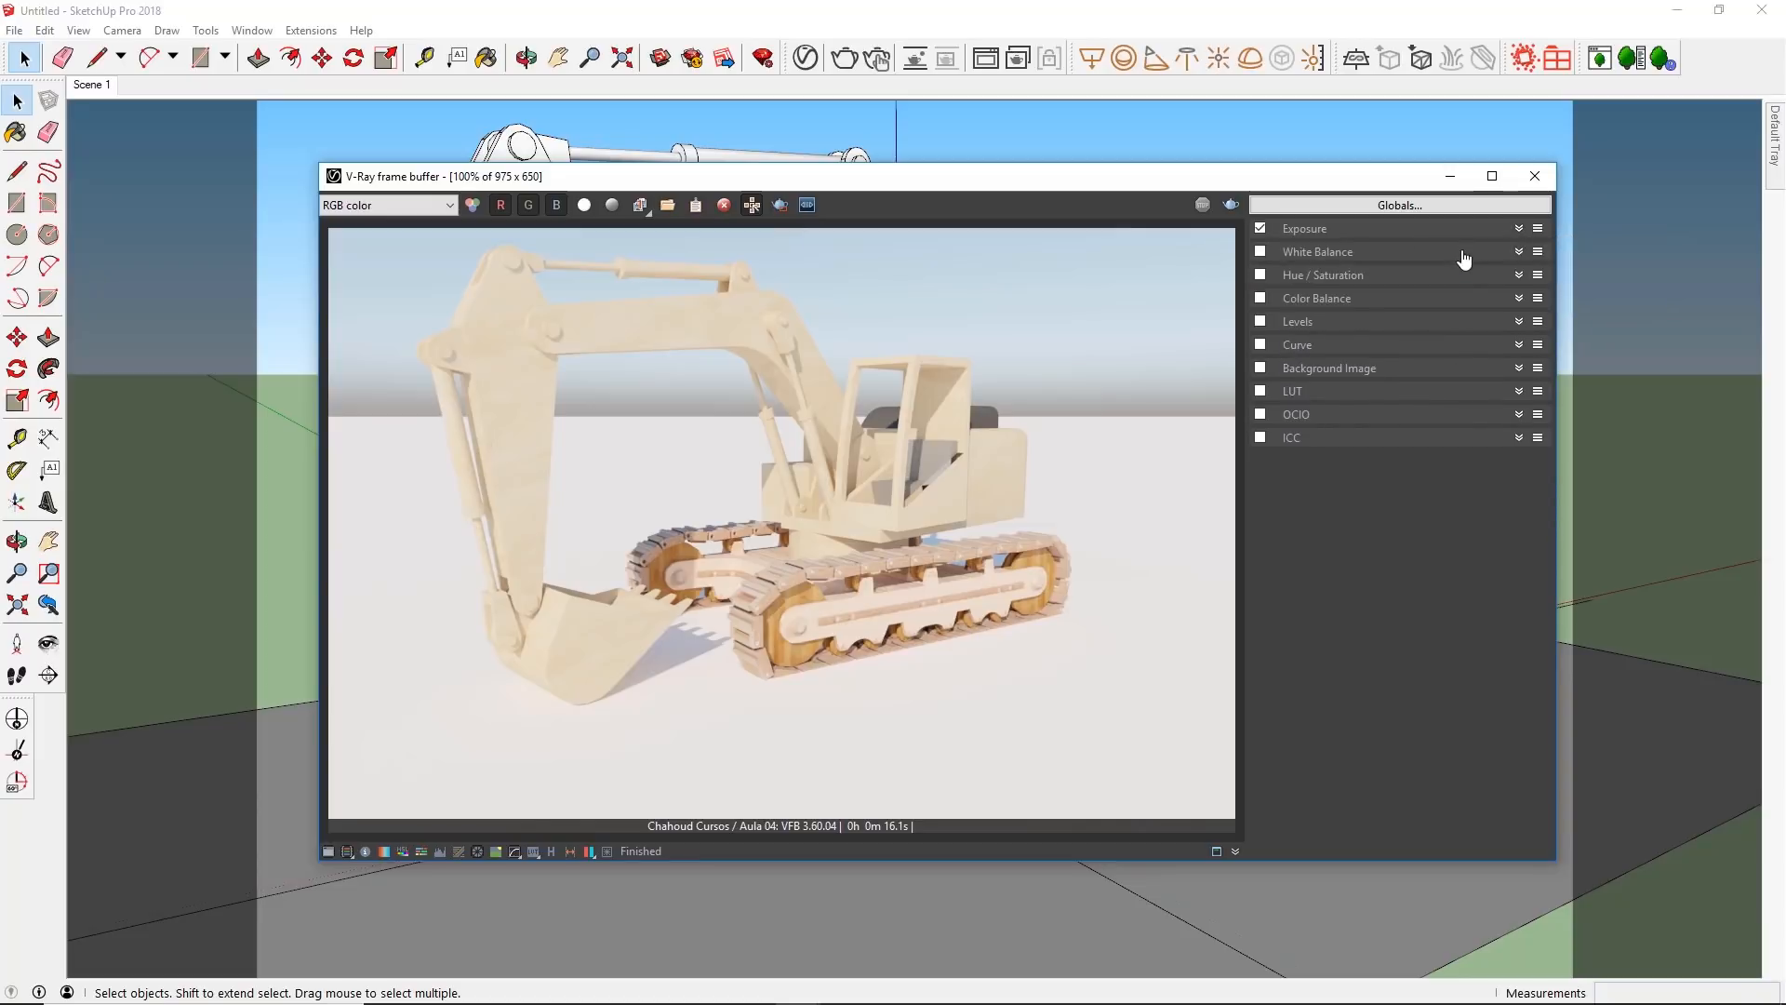
Step: Show the White Balance preset options and the global save, load and docking options for the color corrections
click(1538, 275)
click(1540, 251)
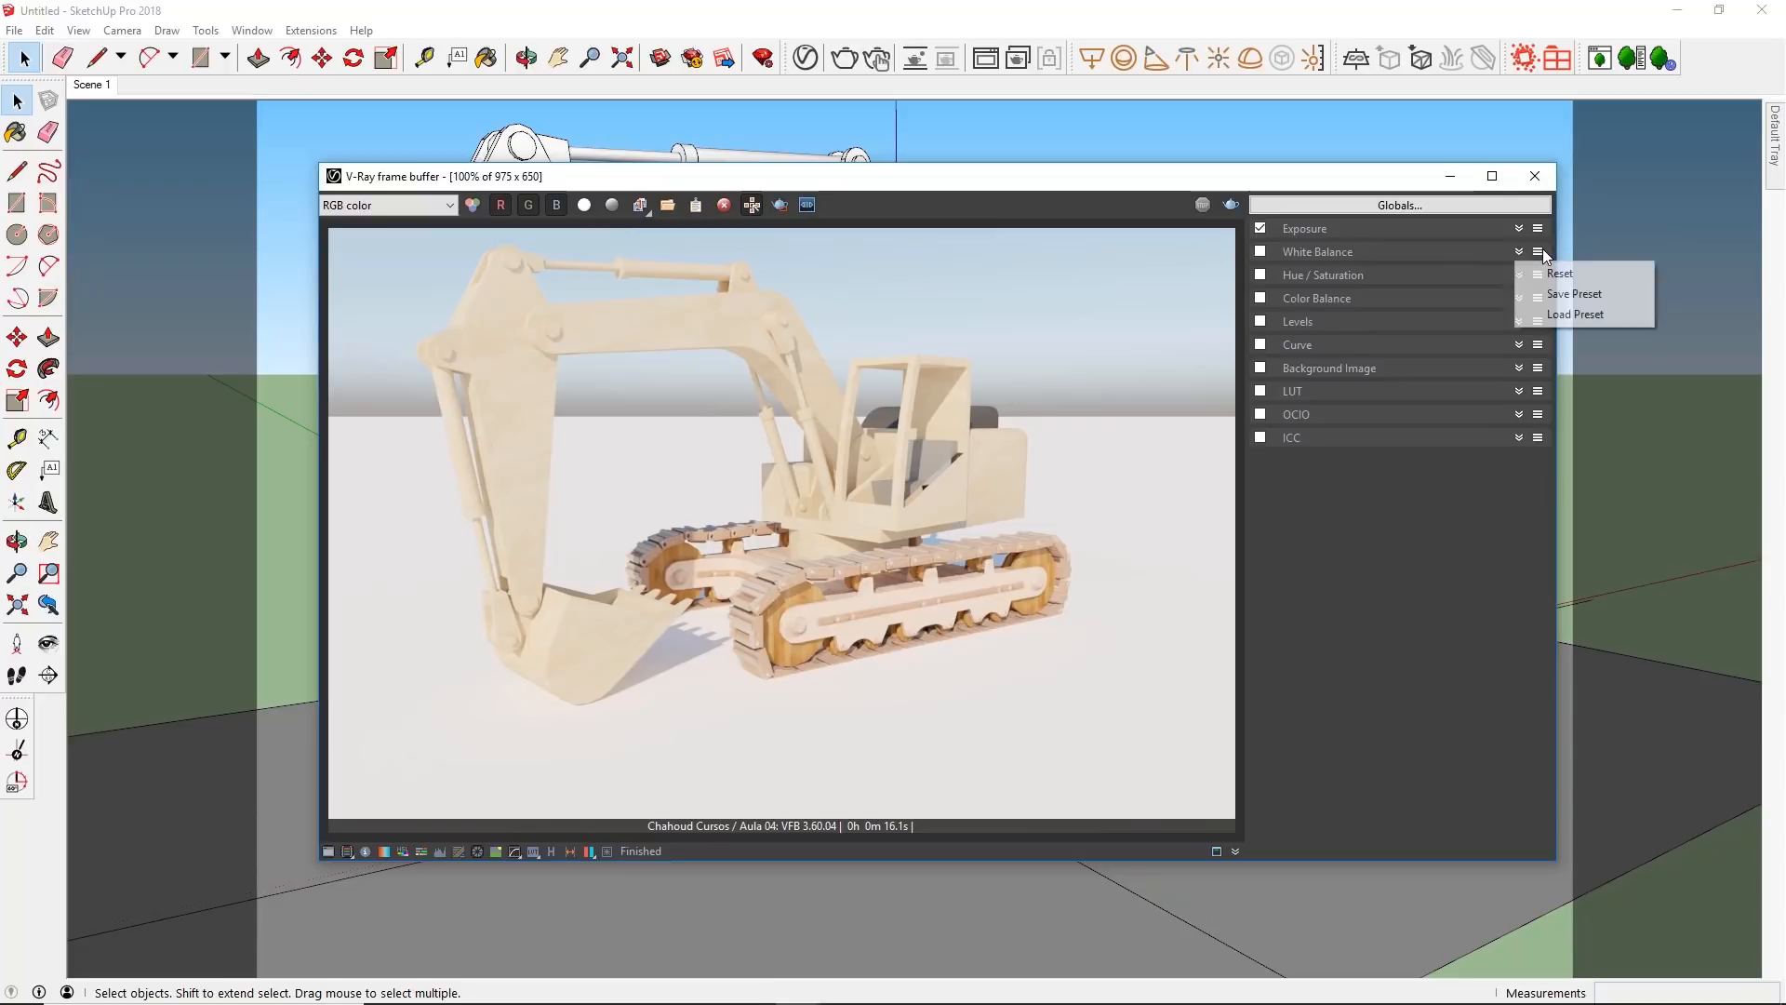
click(1495, 522)
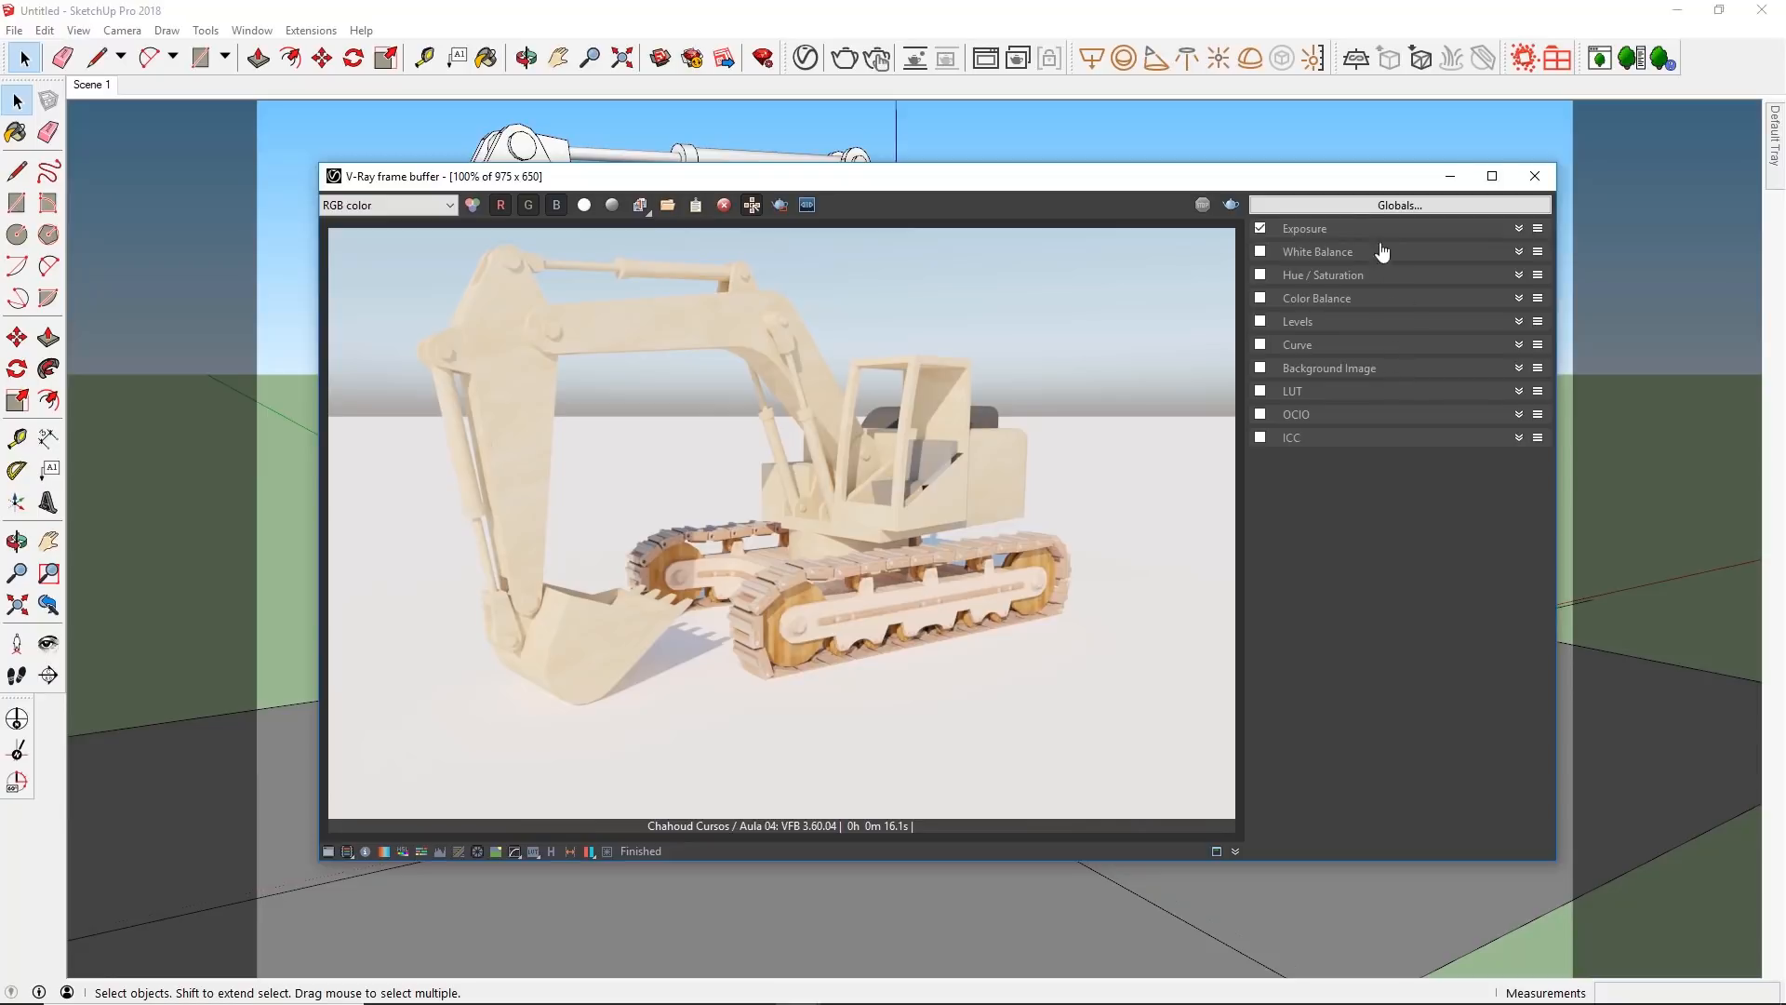
click(1365, 205)
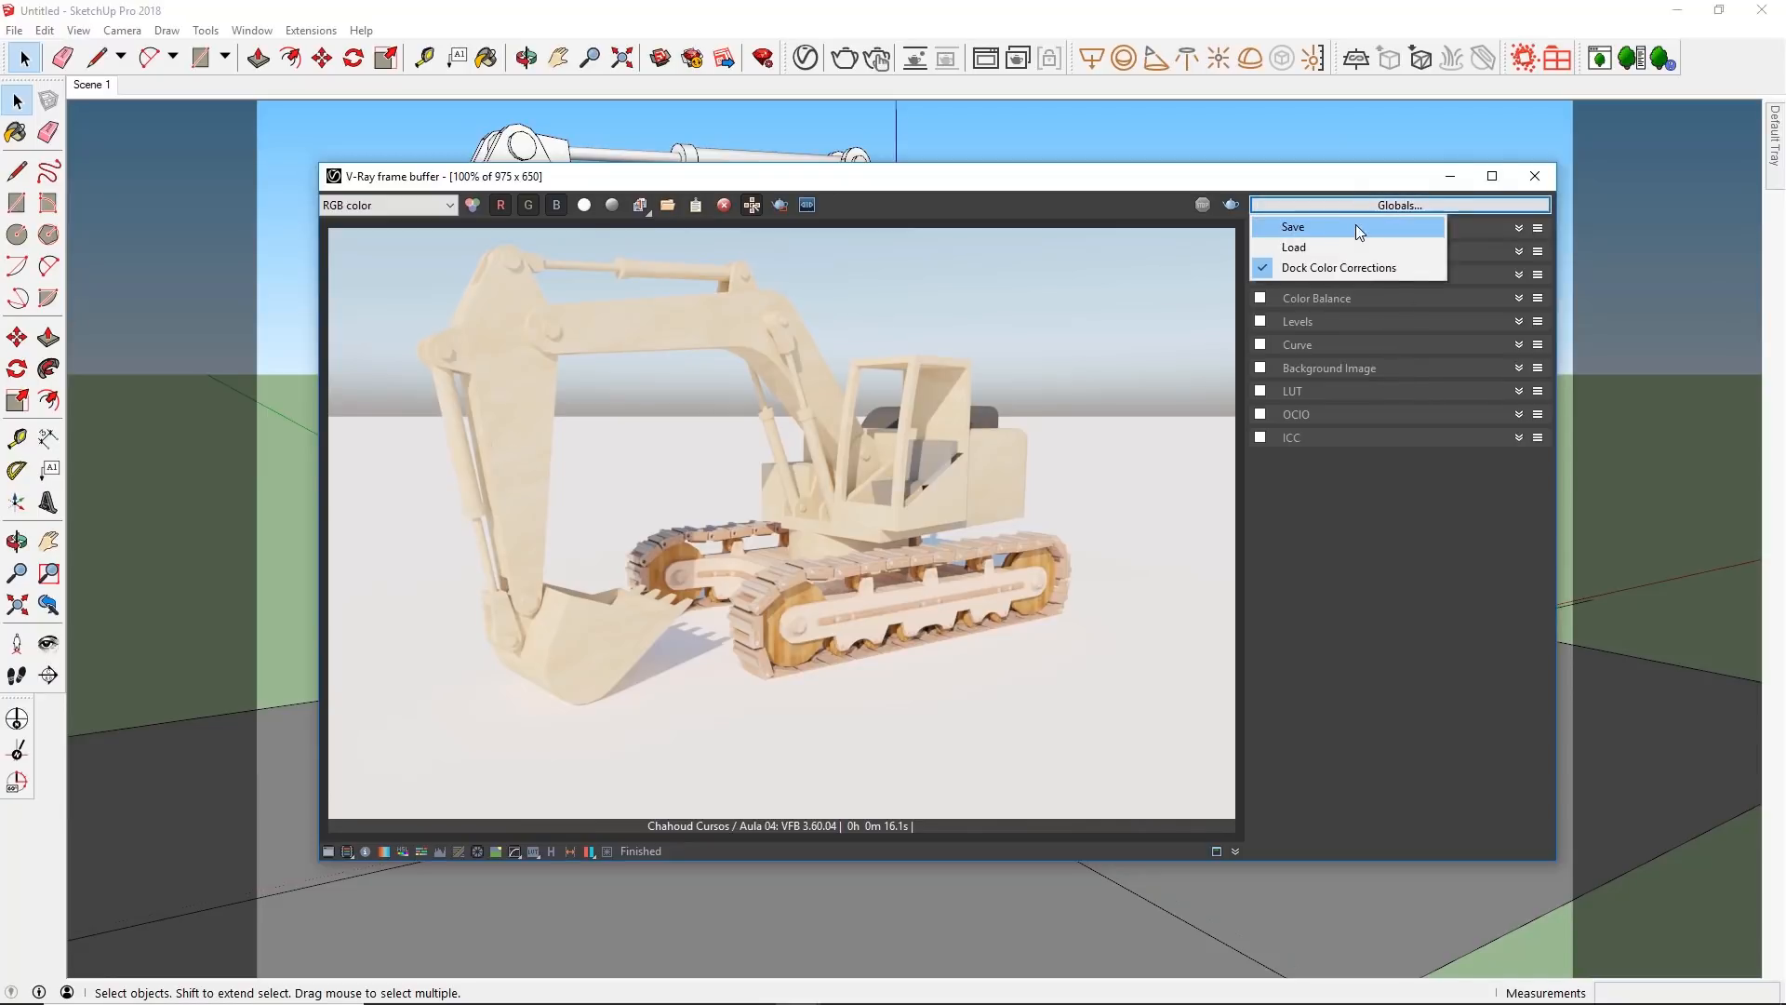
click(1276, 205)
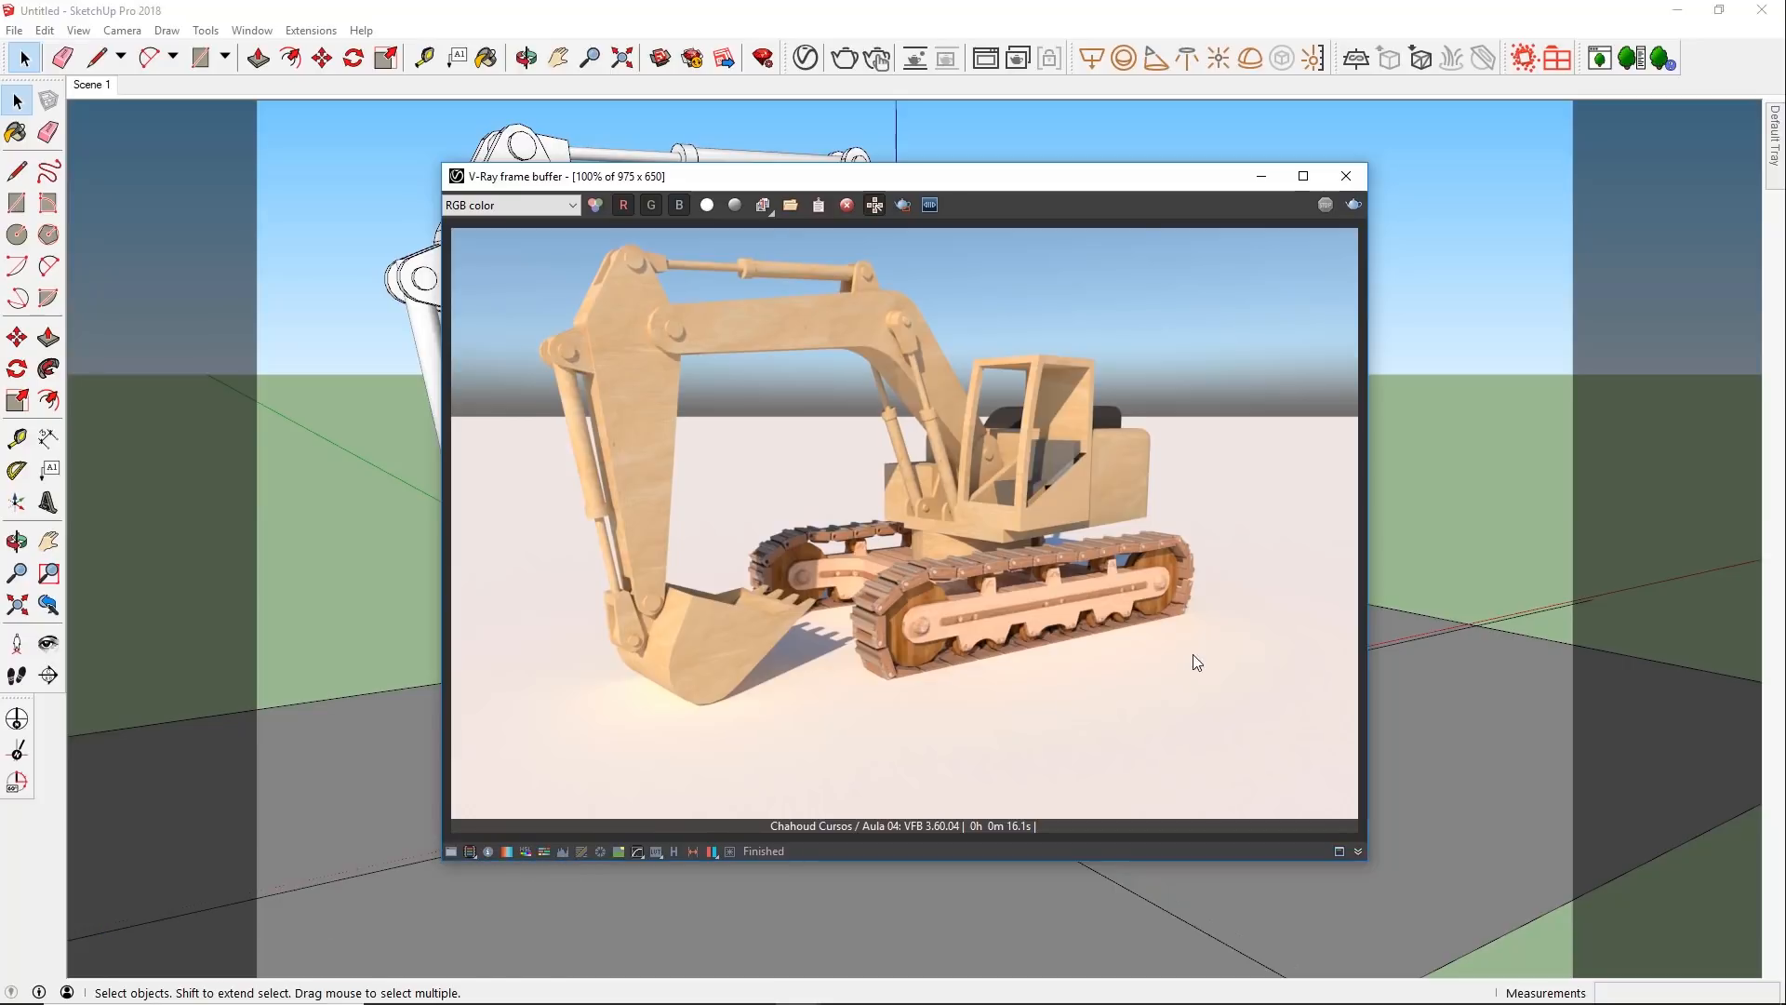
Step: Show the render history, turn it on and inspect the Maximum Size on Disk value in its settings
click(674, 852)
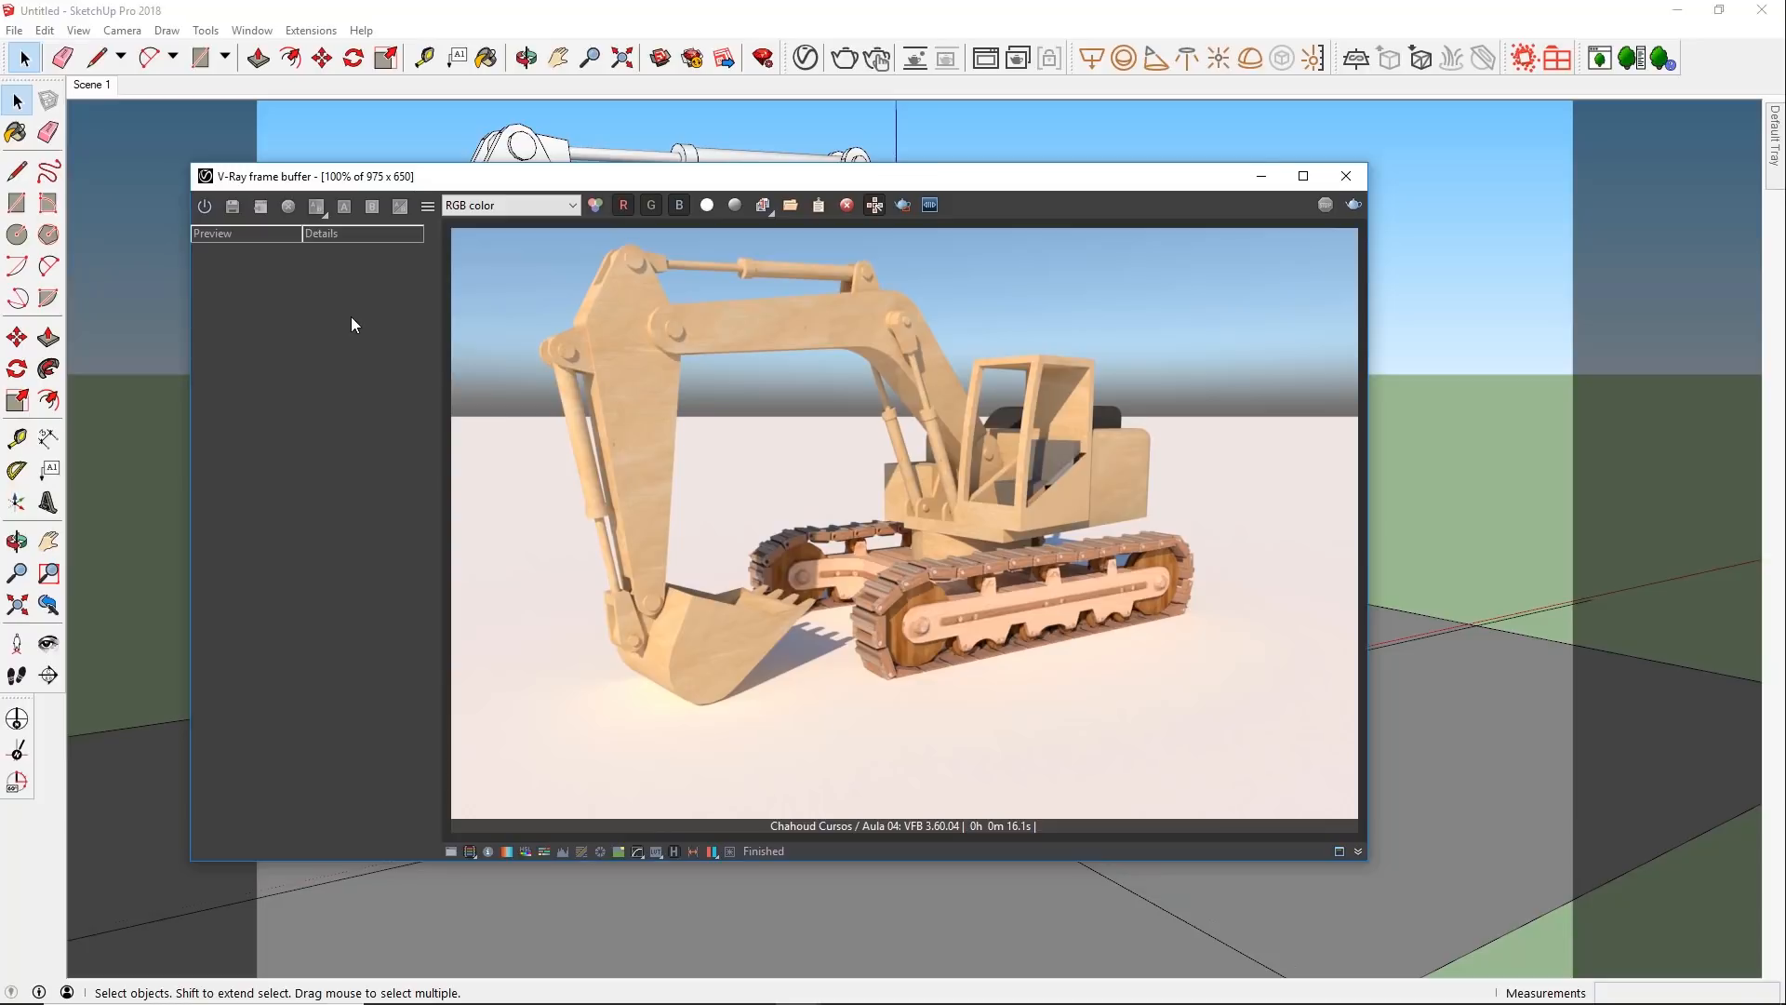
click(202, 214)
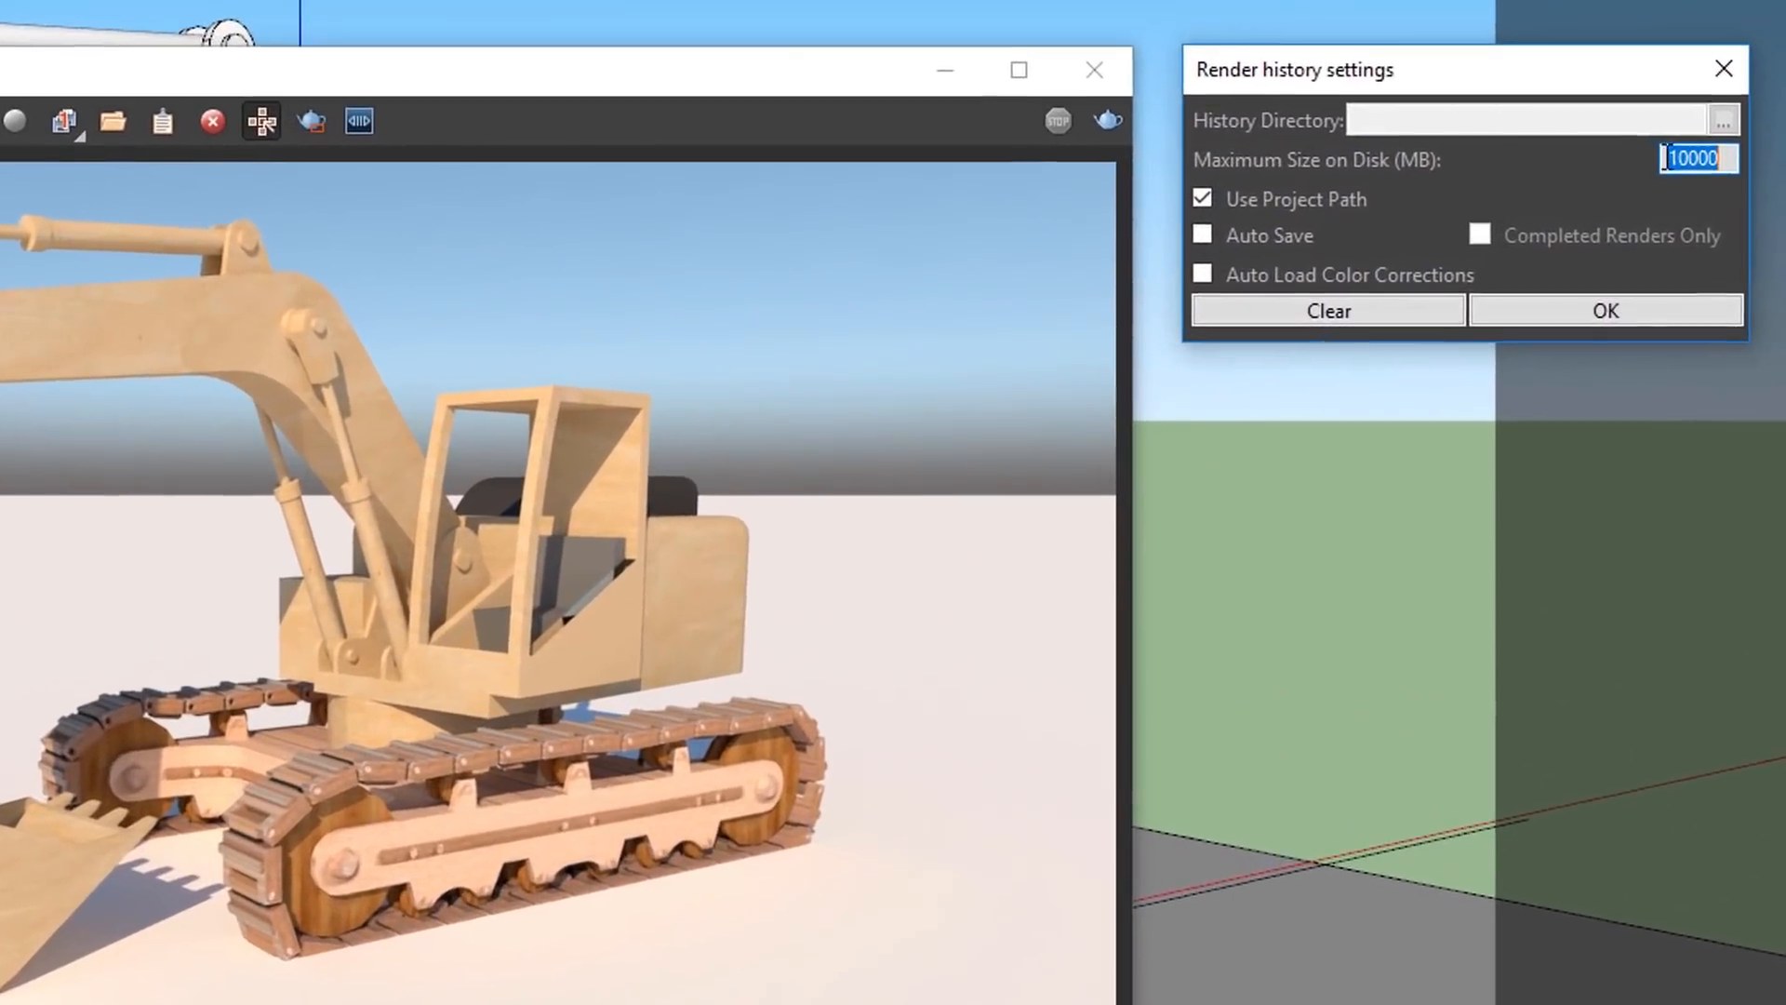
click(1707, 212)
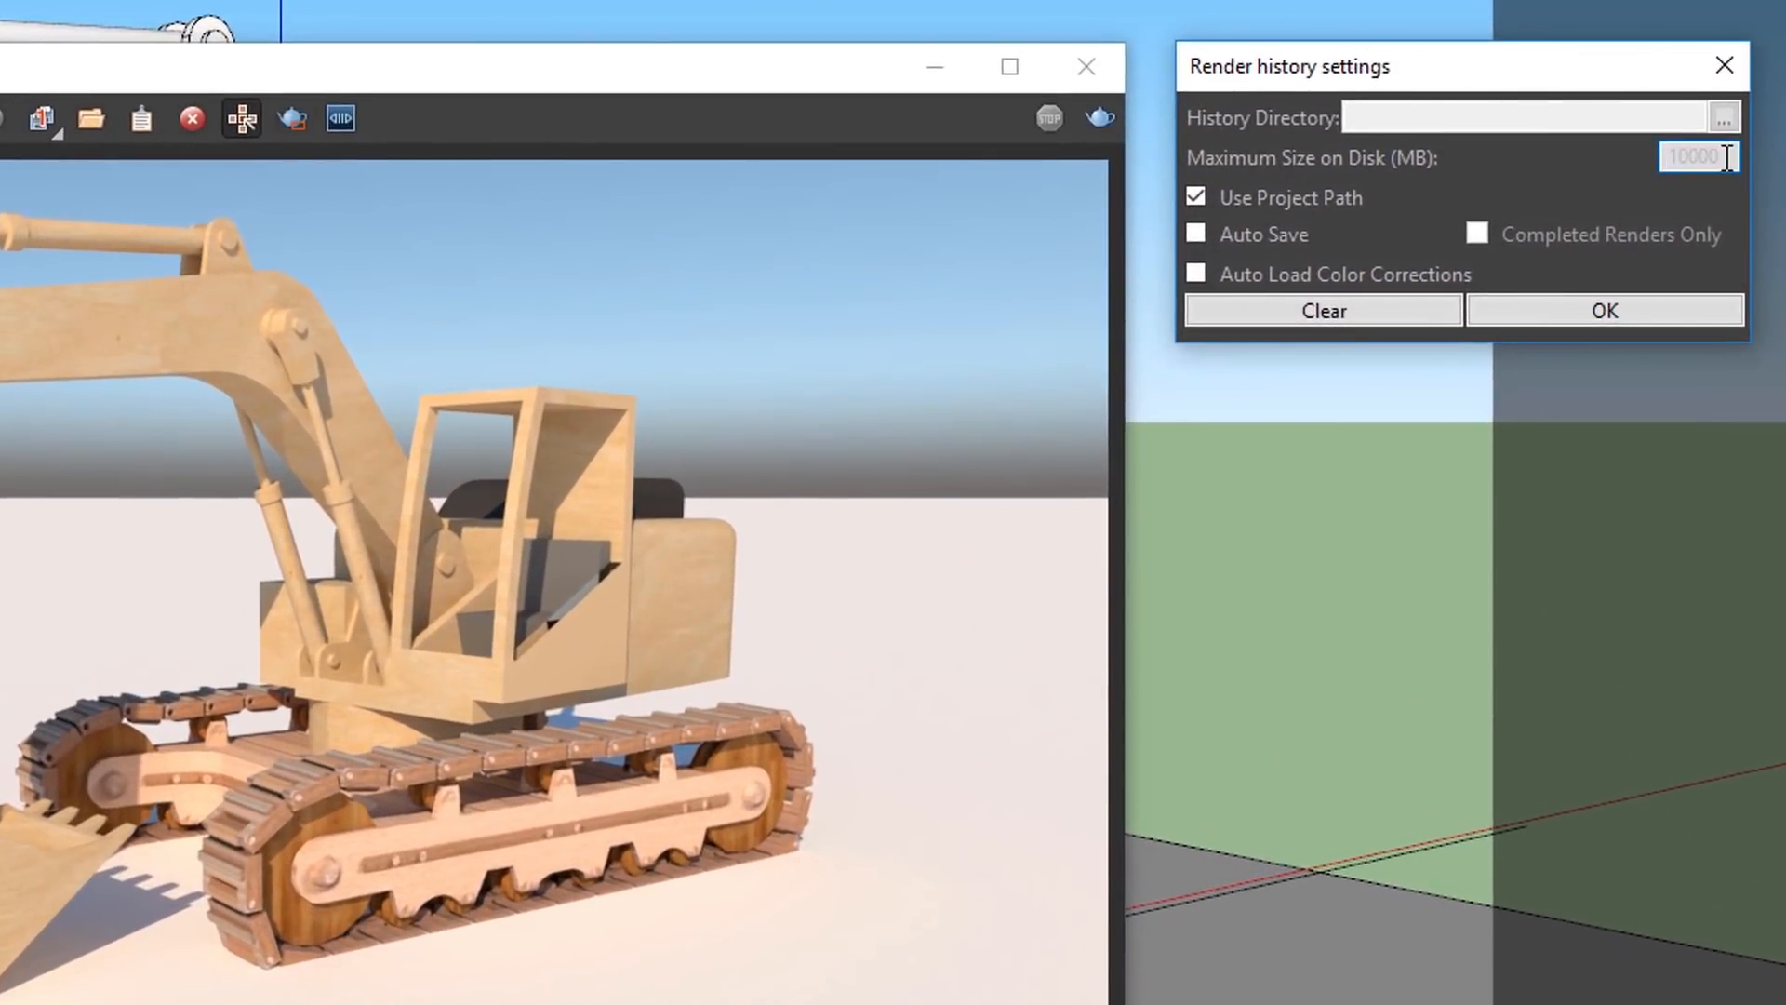
double_click(1669, 157)
click(1550, 156)
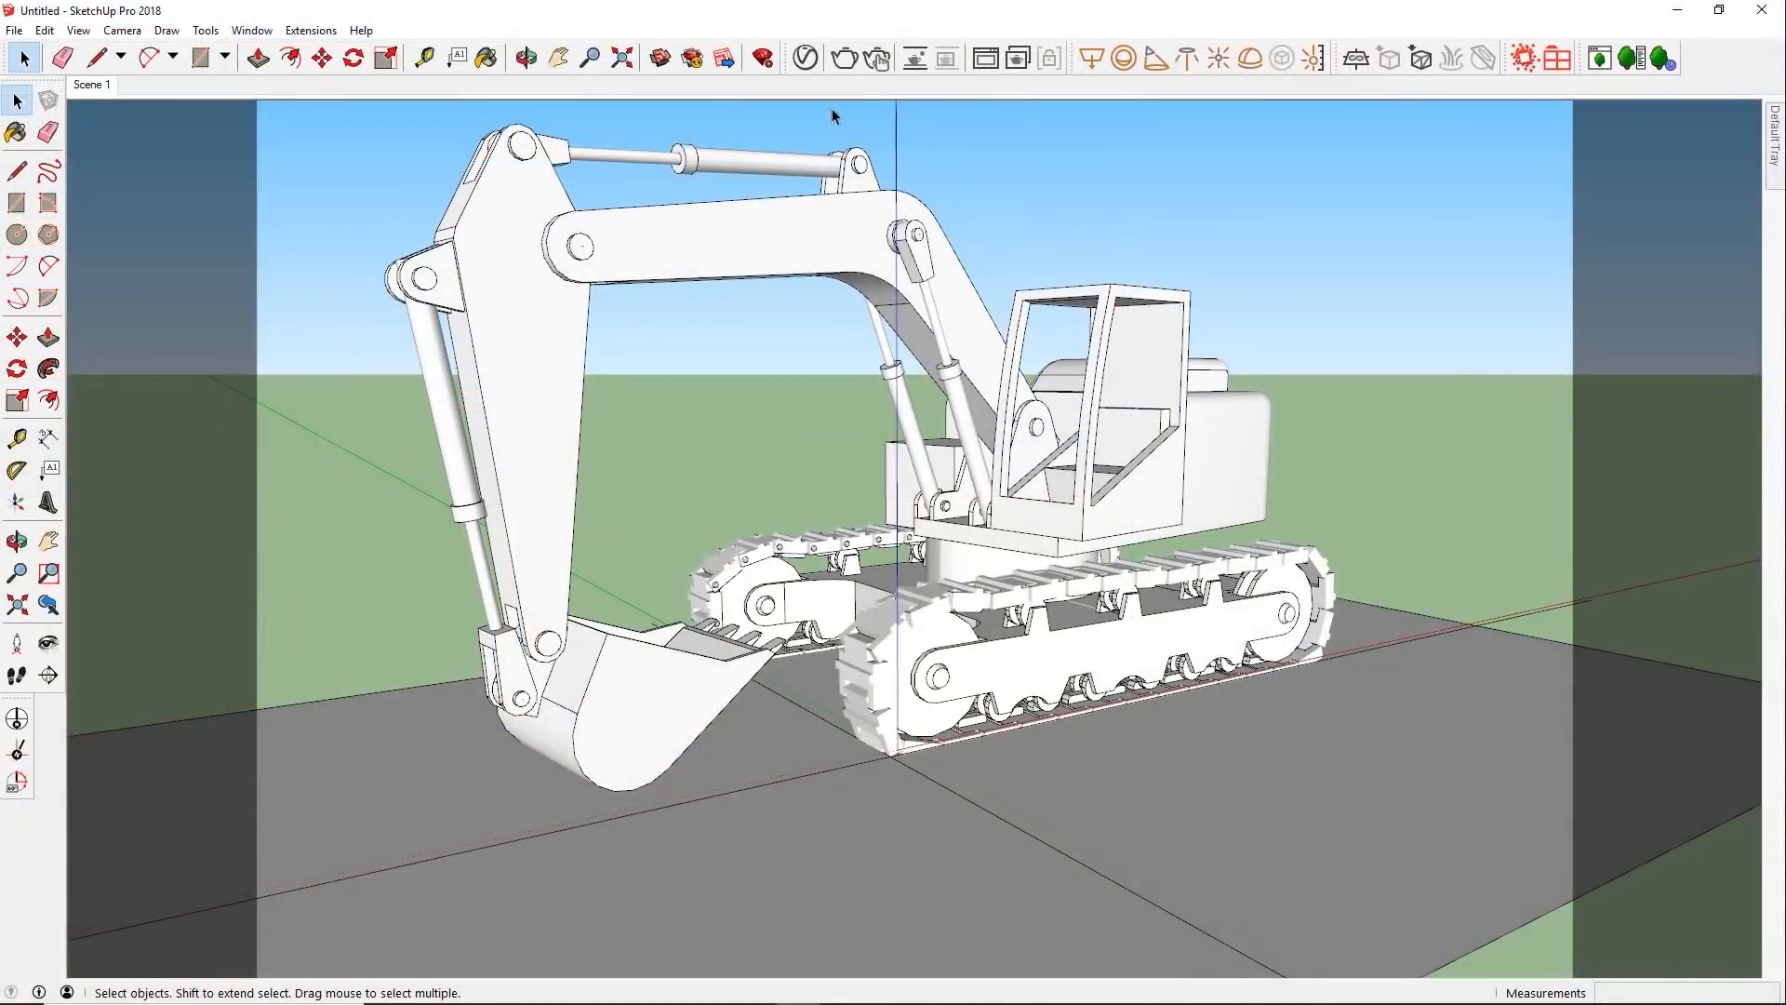
Step: Show the V-Ray render settings, render the excavator at Draft quality and save the result to the render history
click(805, 57)
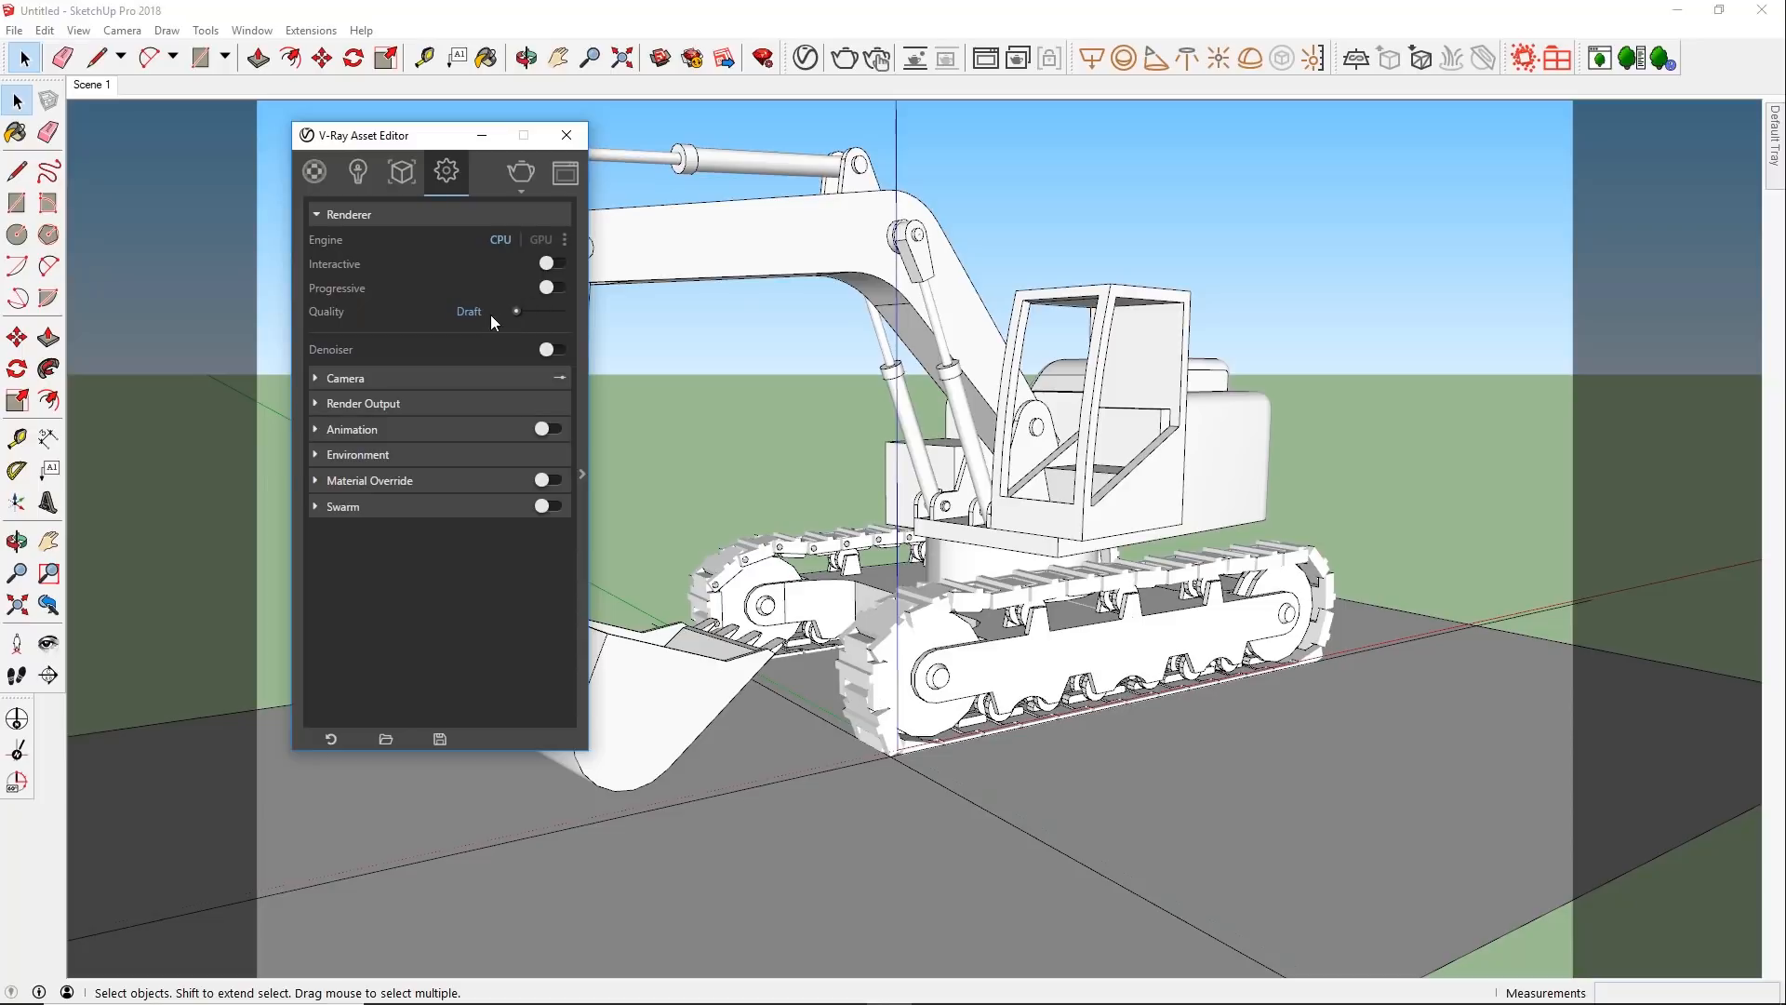
click(843, 57)
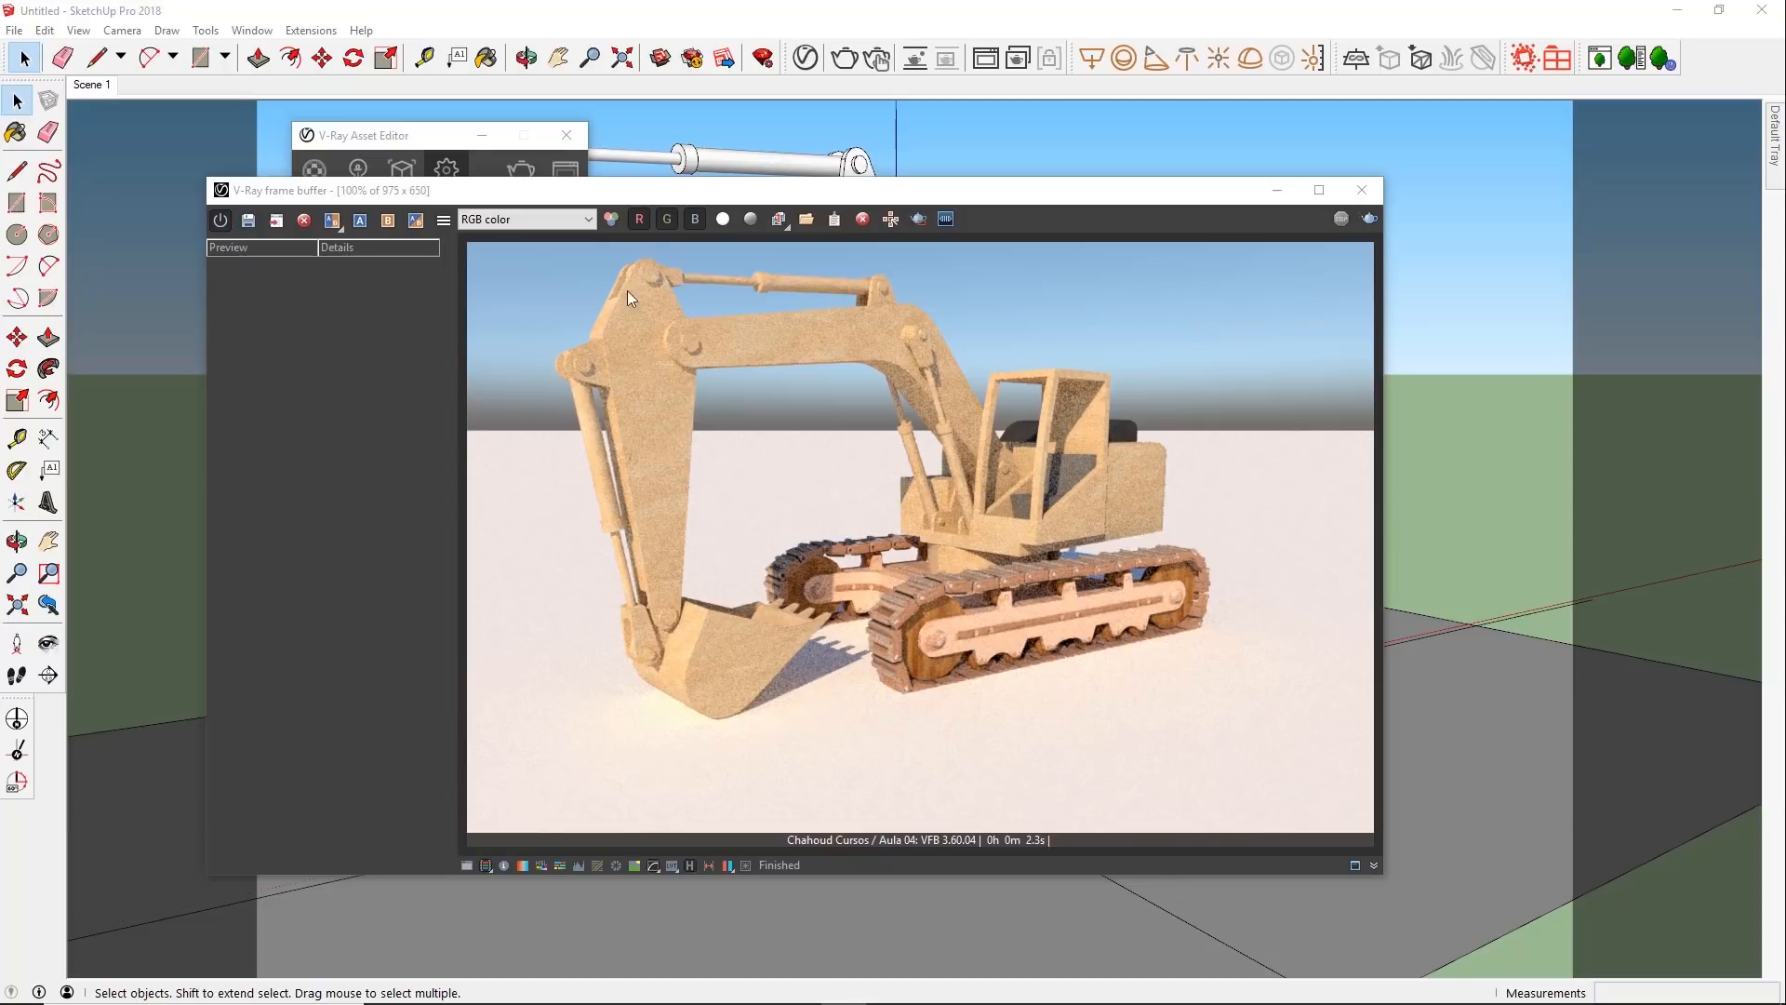
click(249, 221)
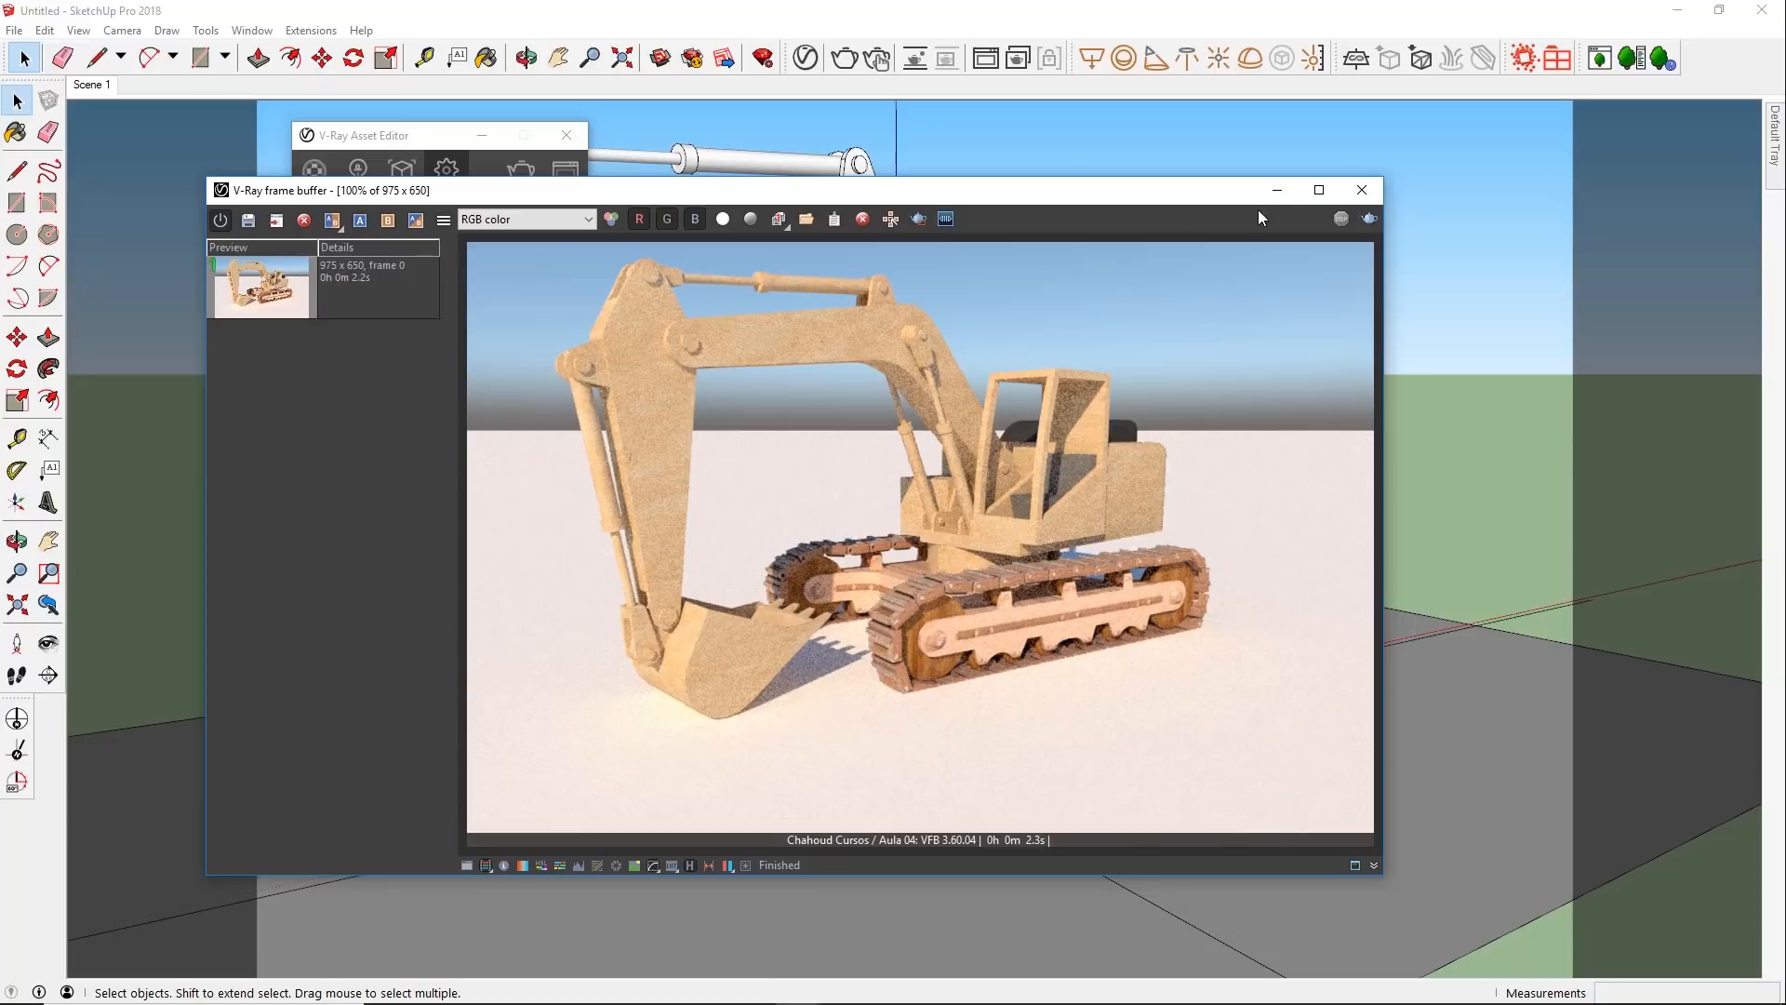
Step: Raise the render quality above Draft, render the excavator again and save the result to the render history
click(1276, 190)
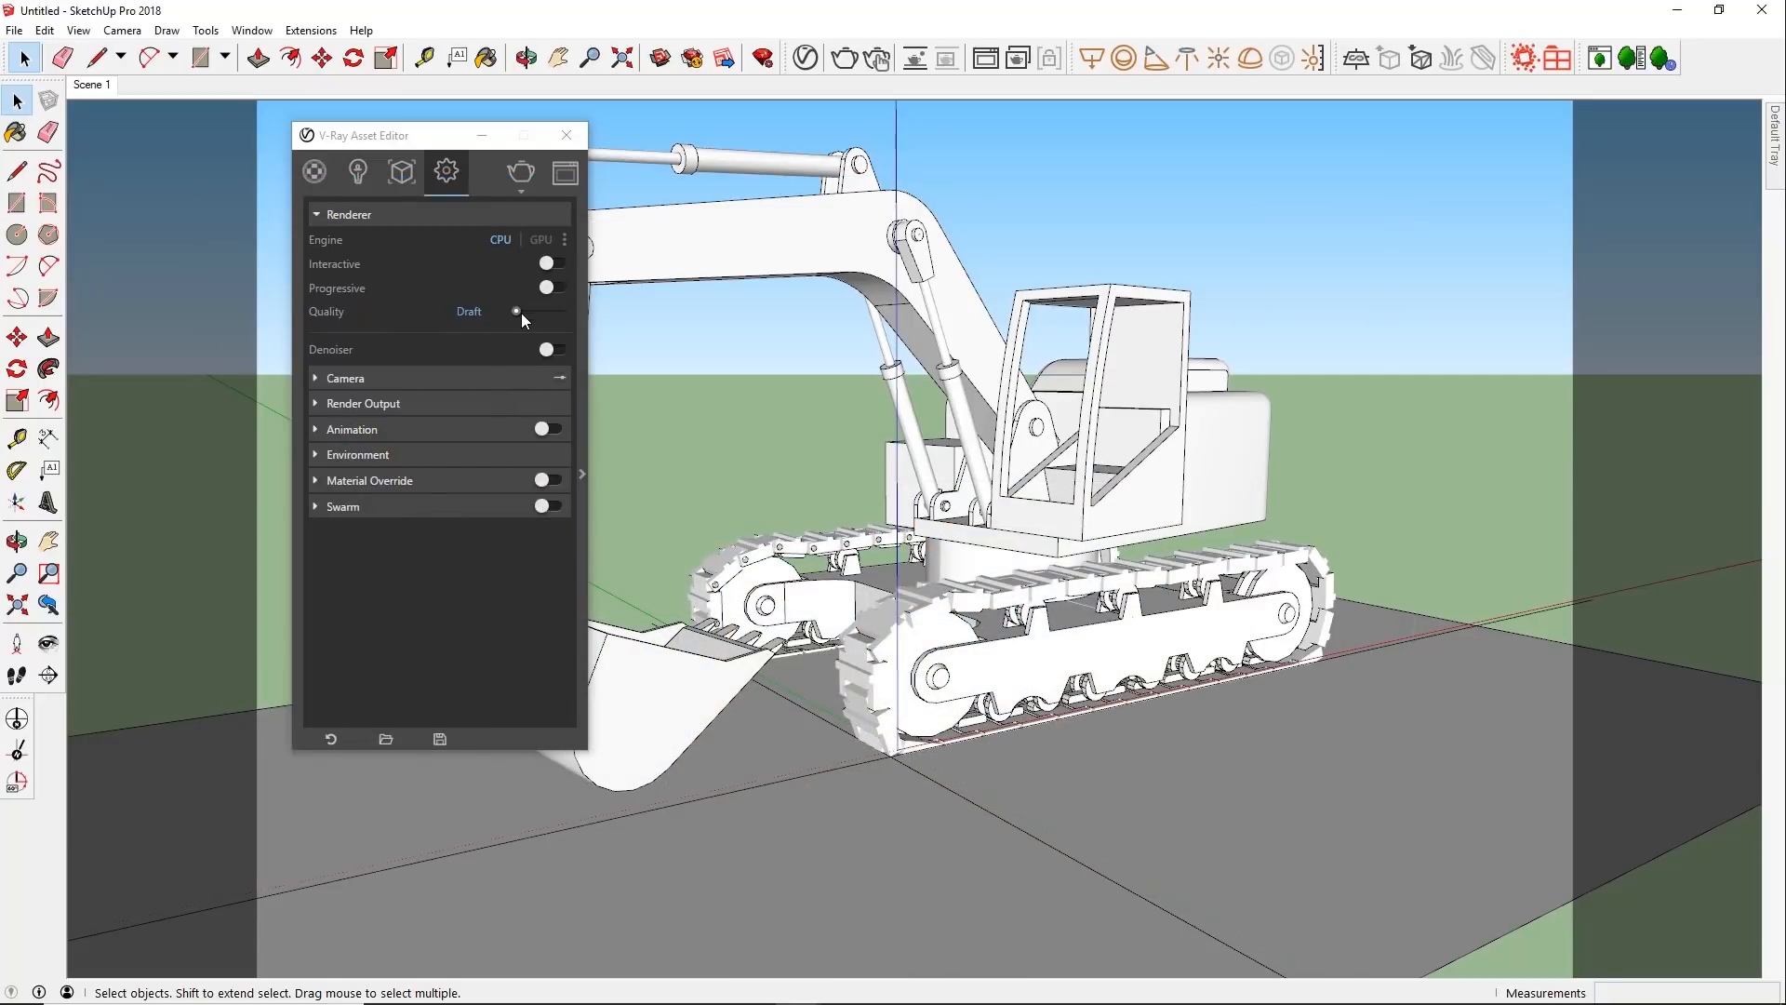
drag(515, 312, 597, 312)
click(844, 58)
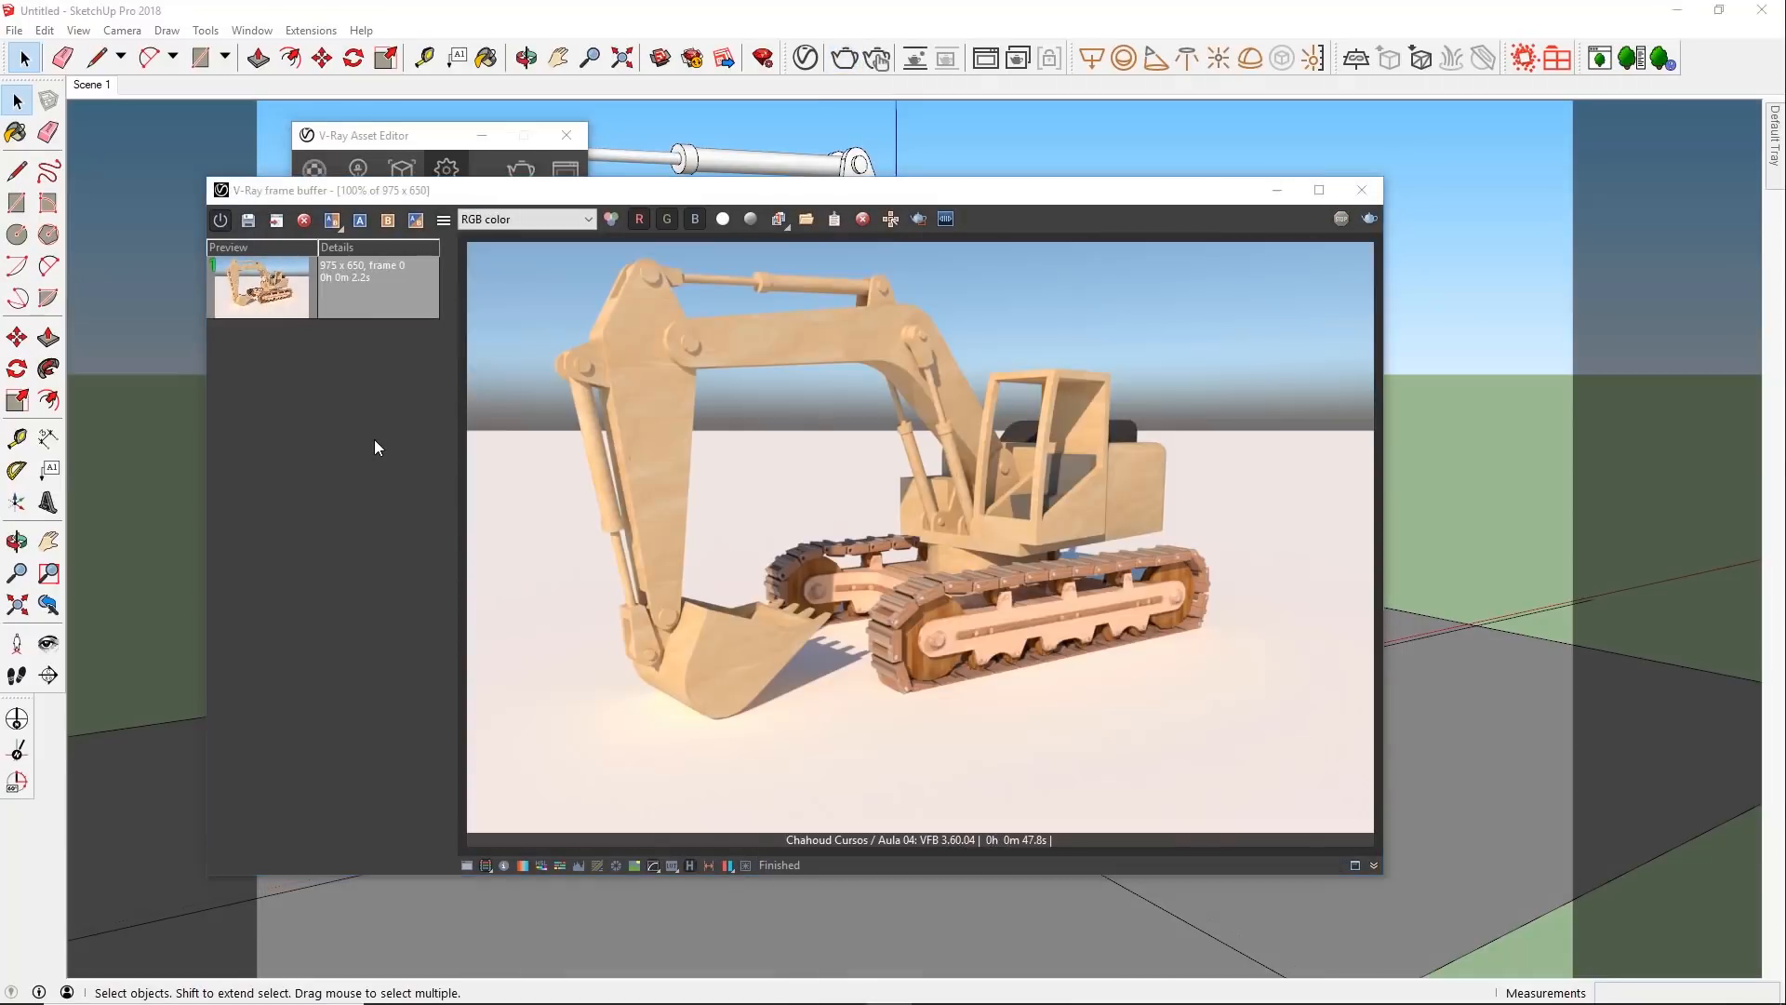
click(250, 223)
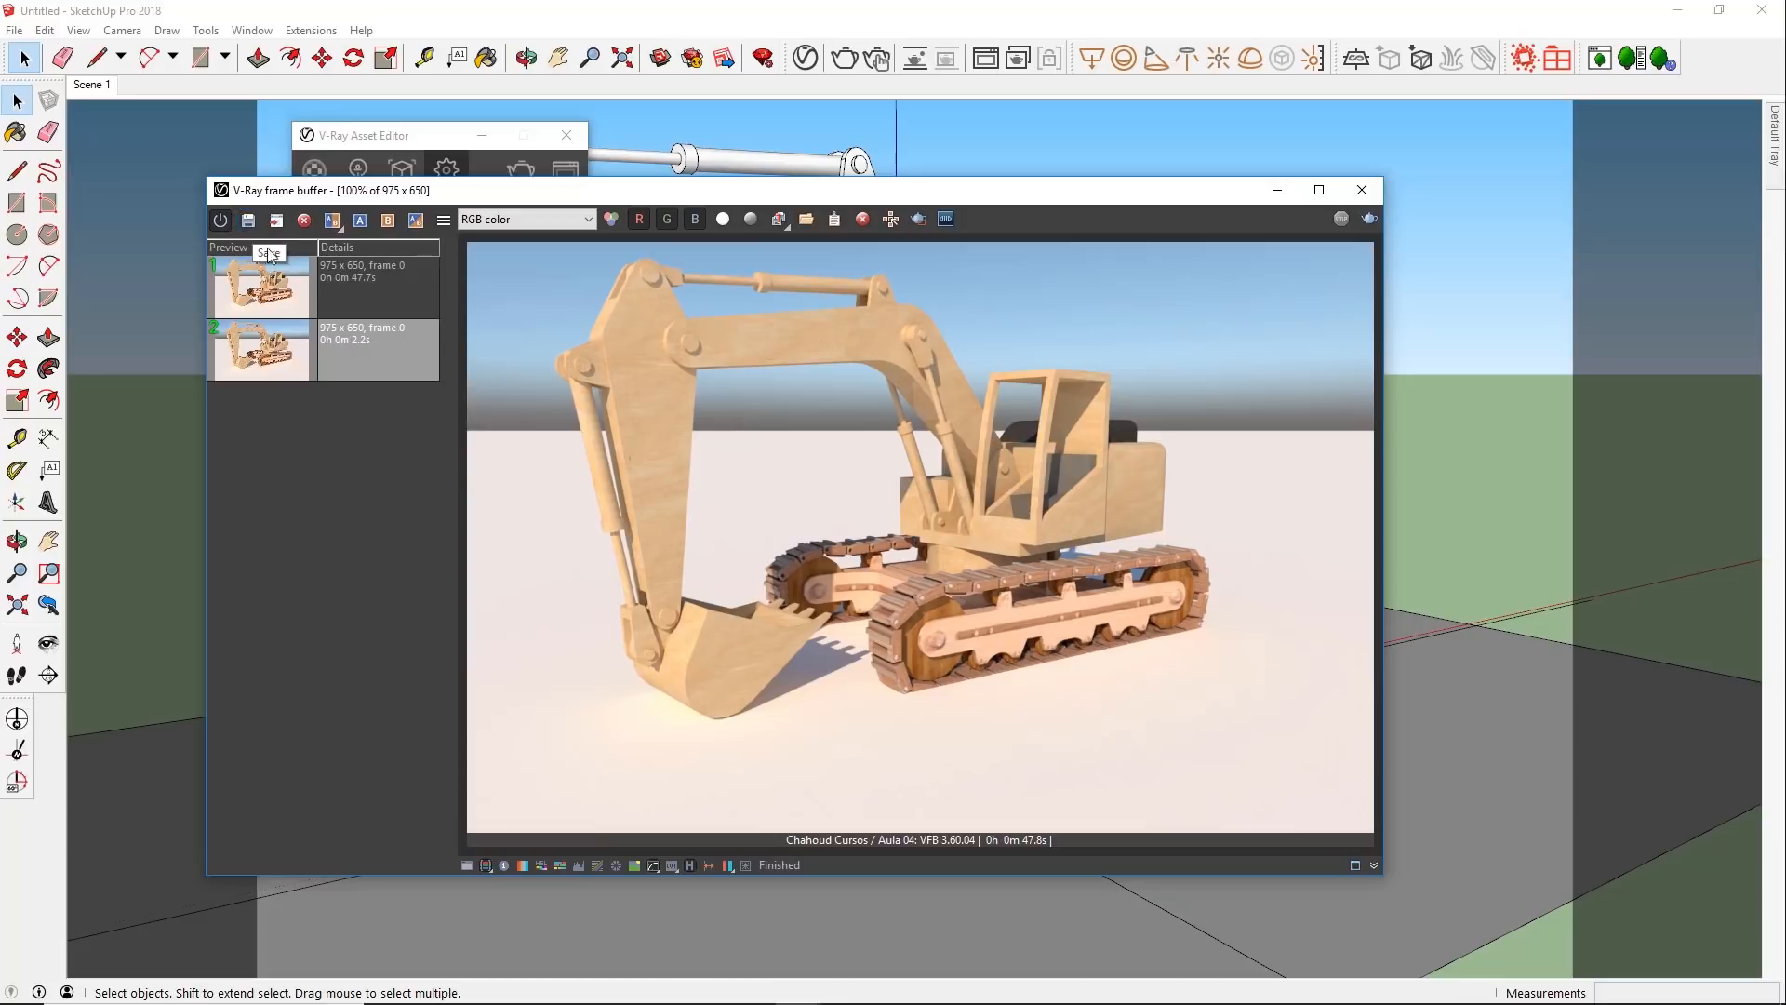
Step: Clear the frame buffer image and load the higher-quality render back from the history
click(345, 376)
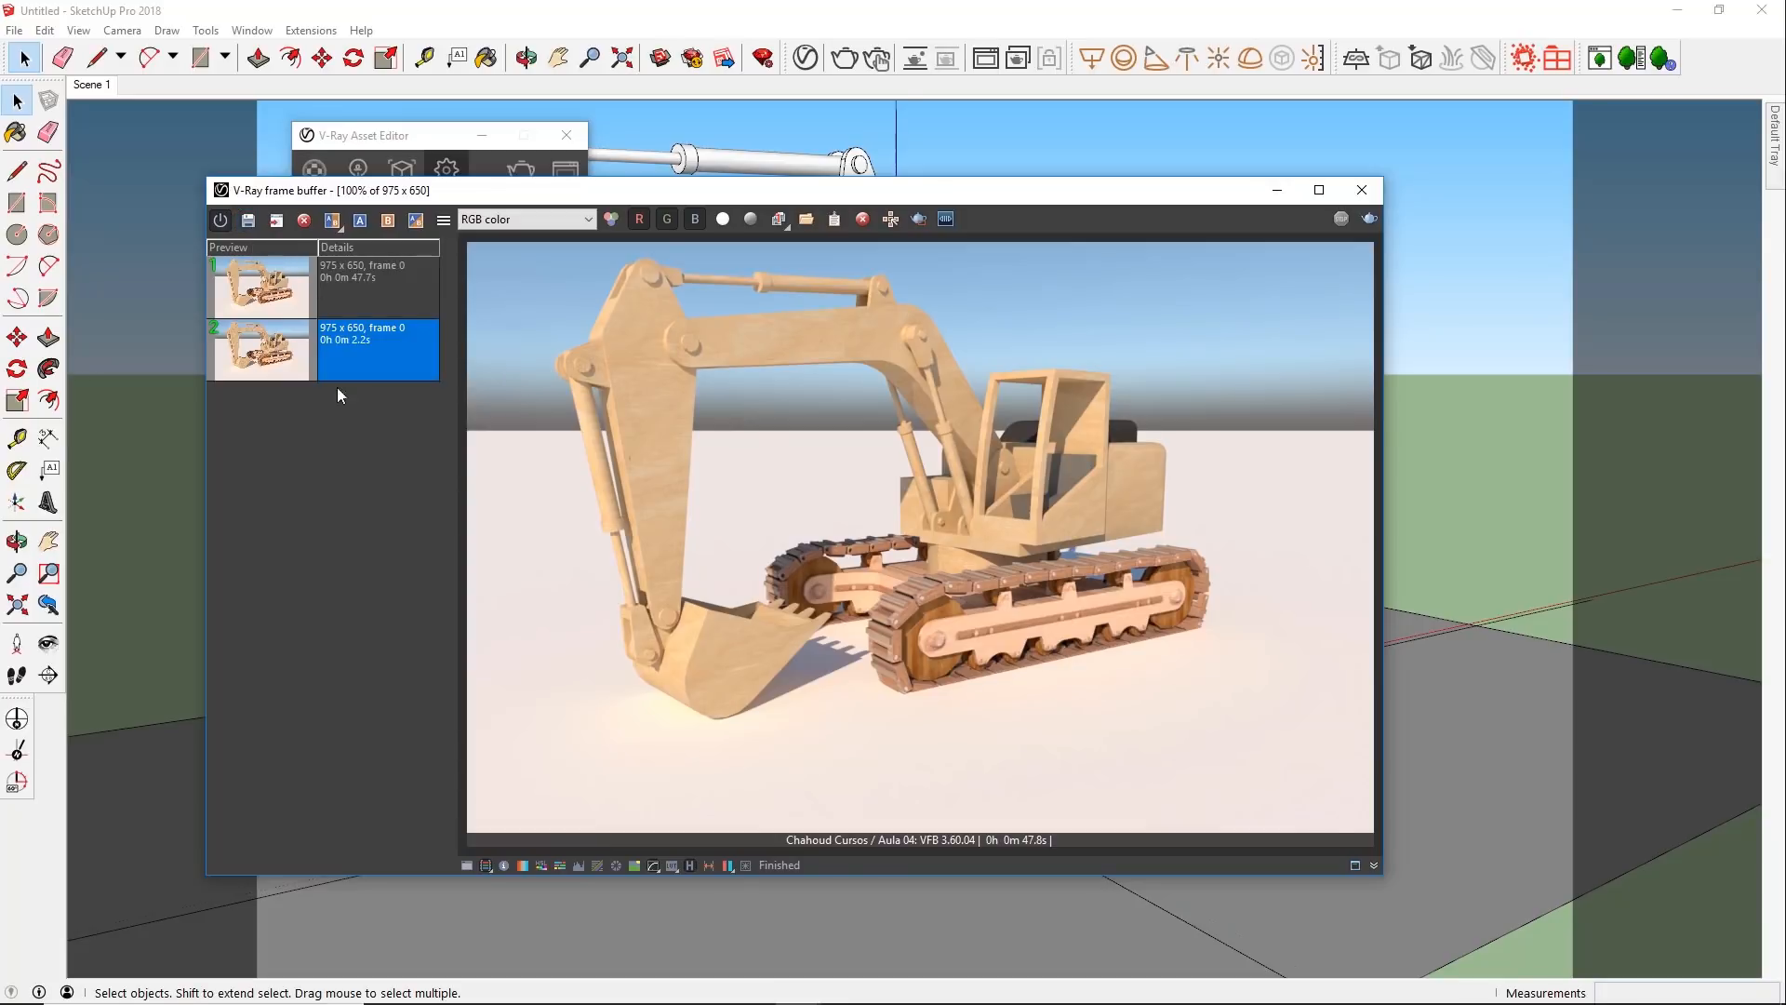
click(347, 307)
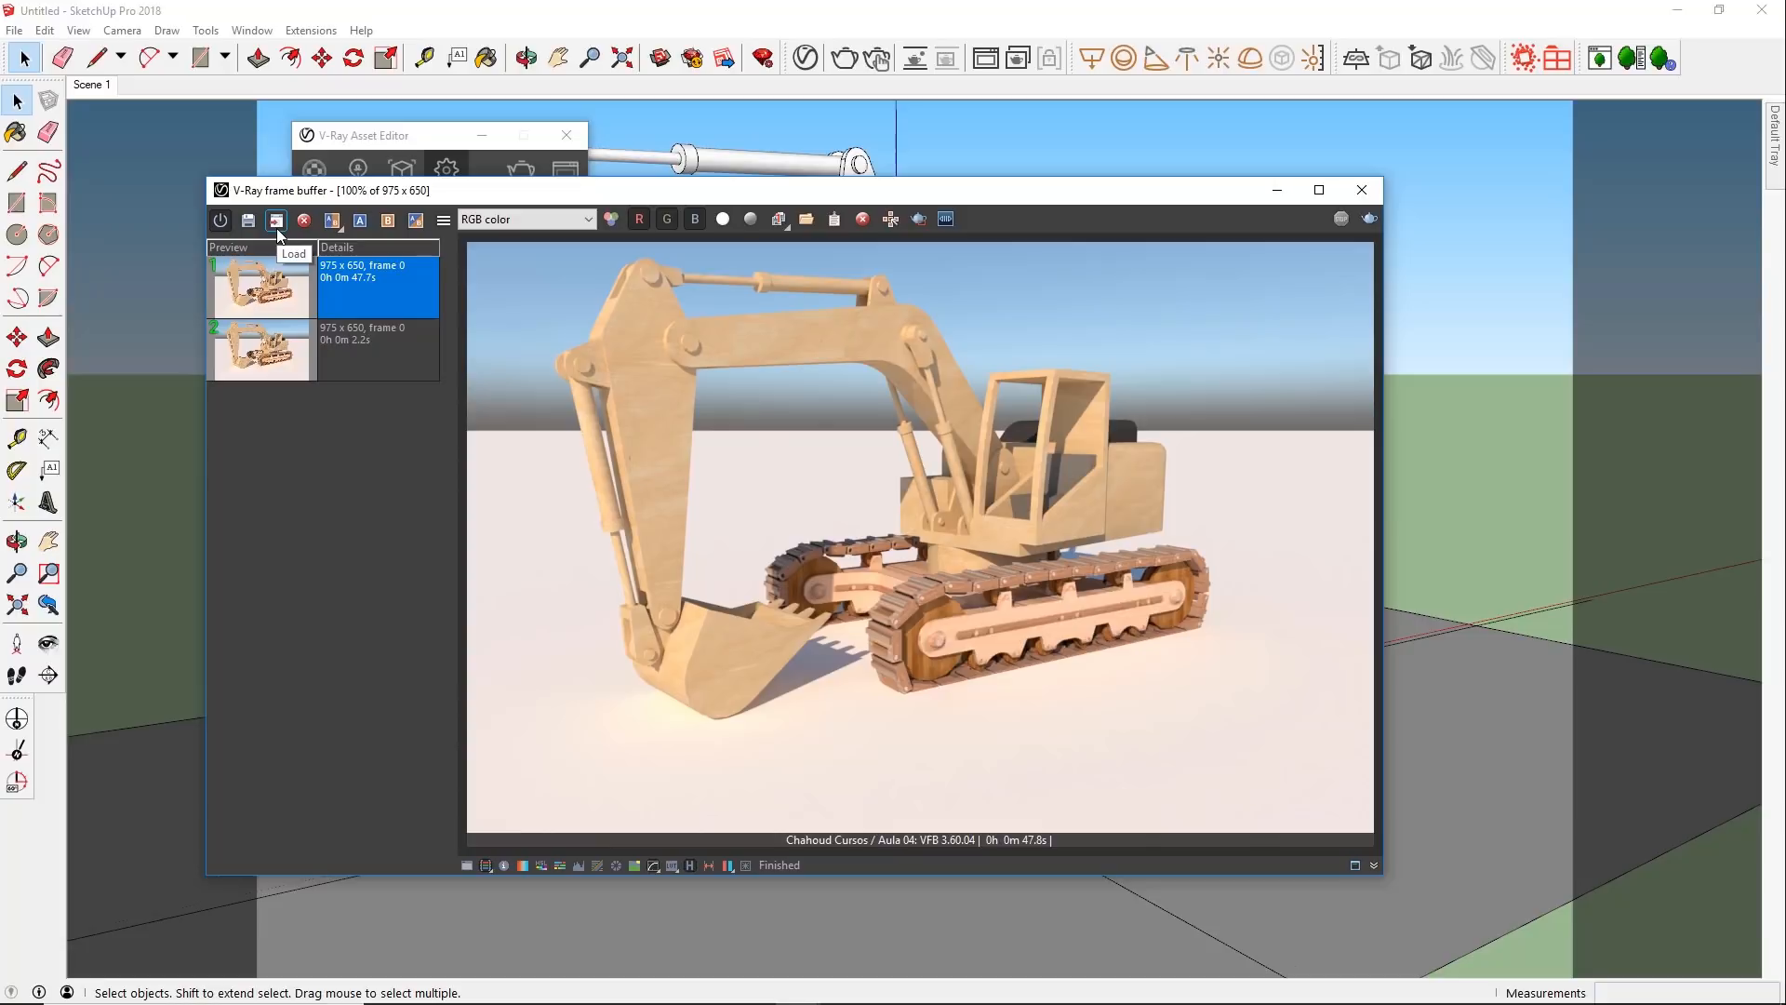
click(562, 324)
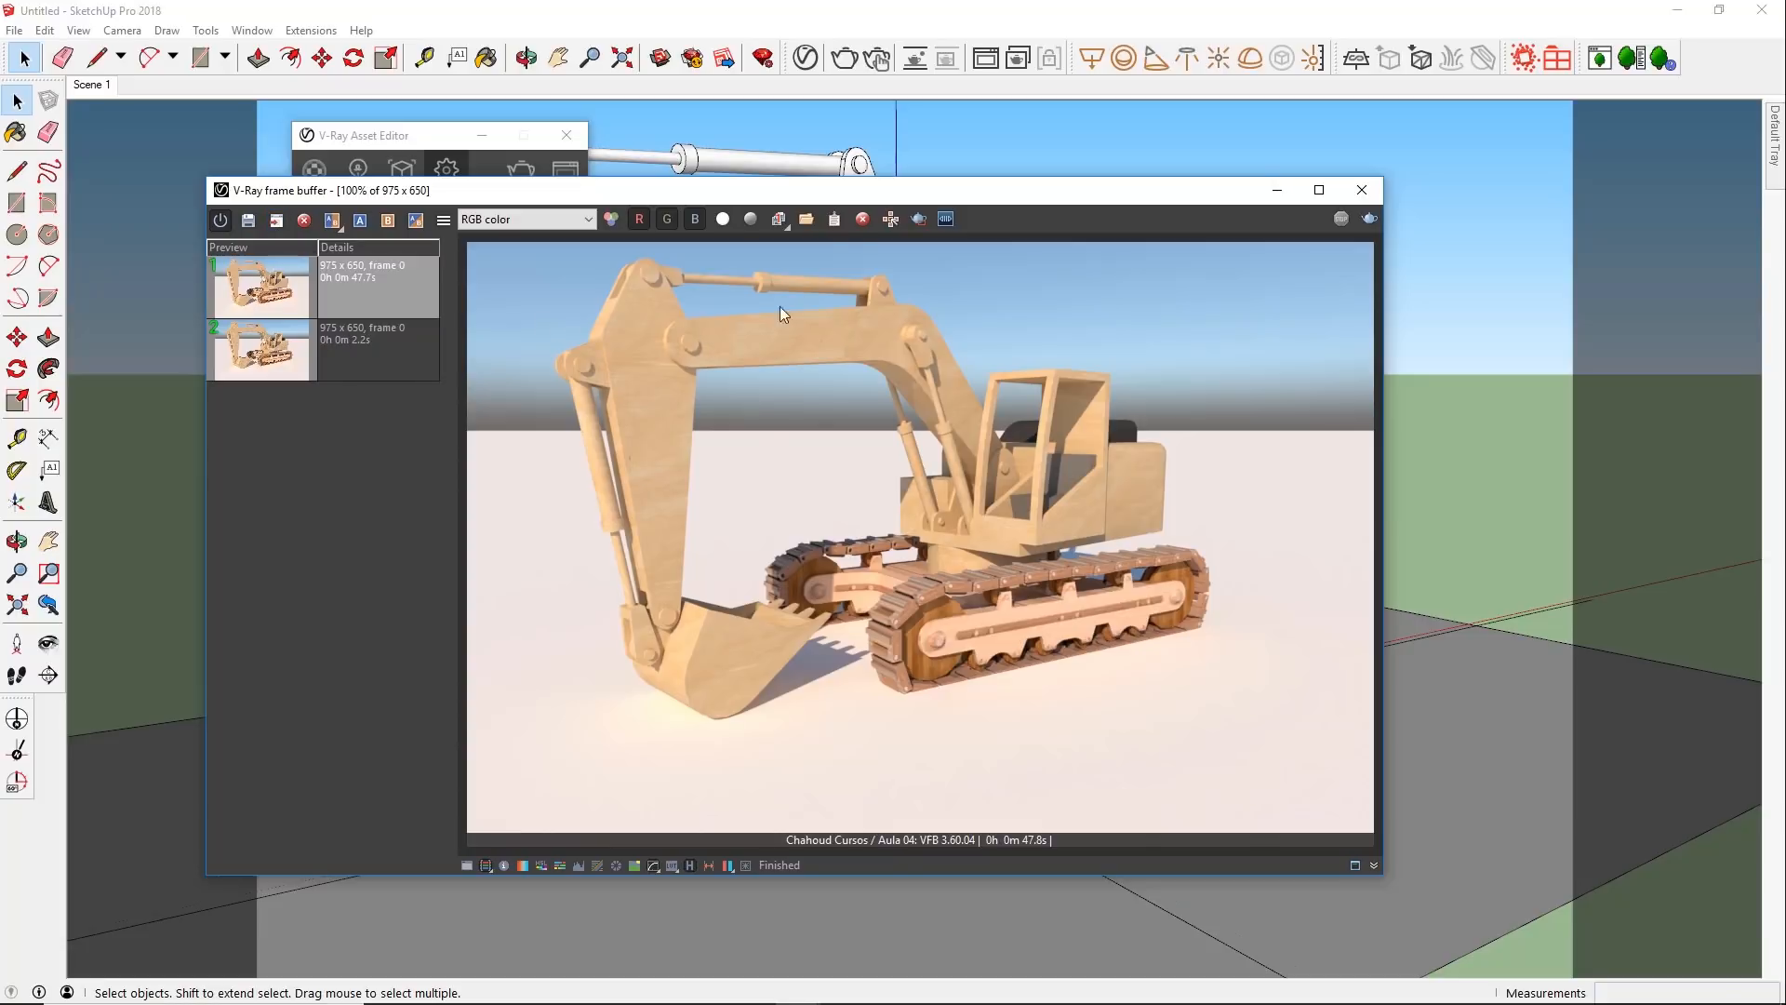
click(863, 221)
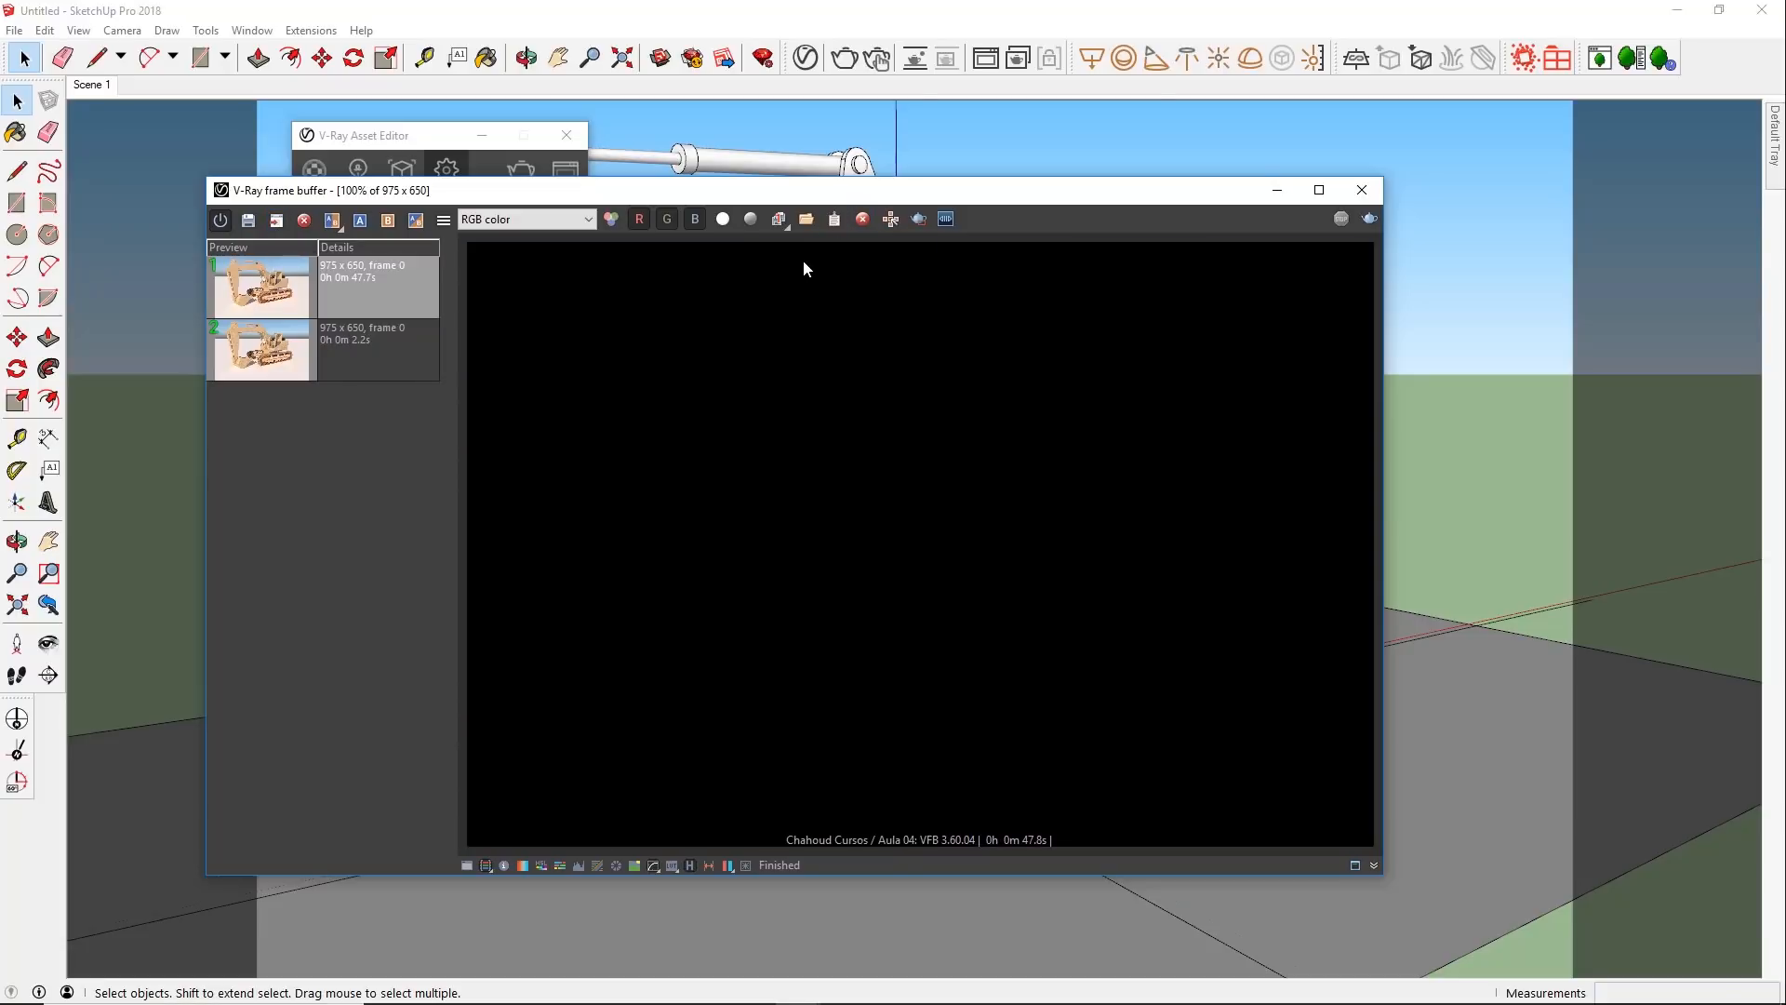
click(411, 485)
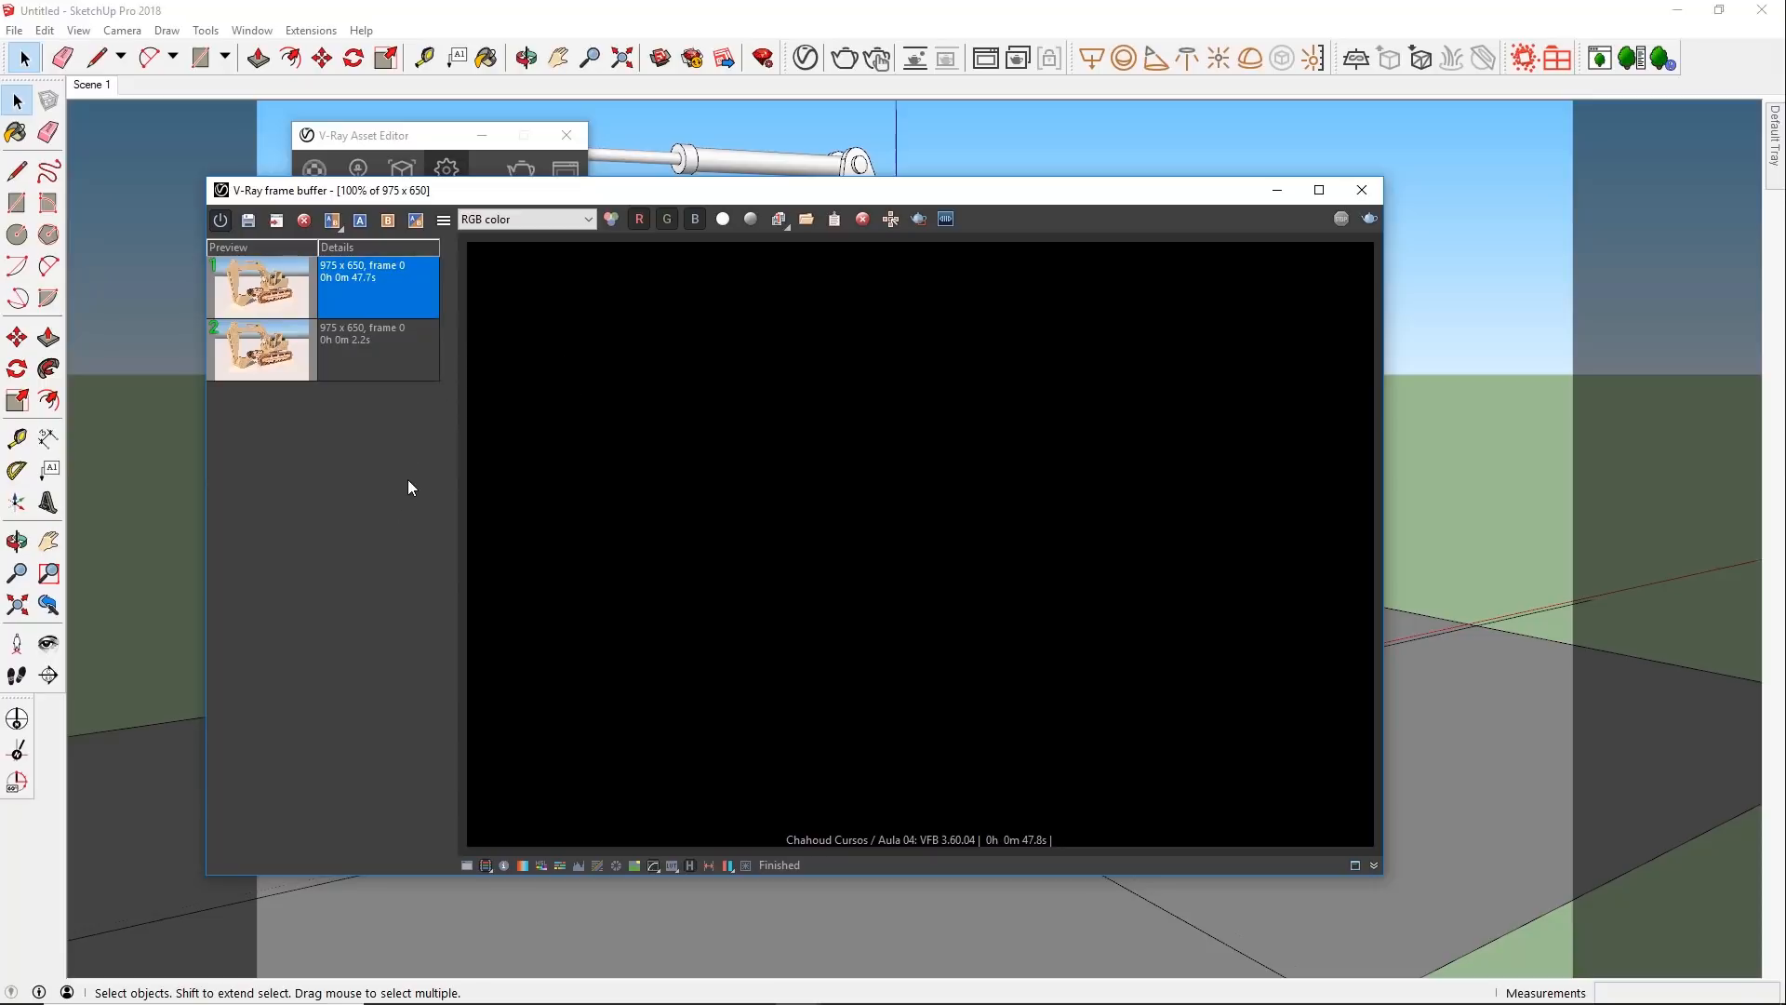
click(359, 348)
click(365, 292)
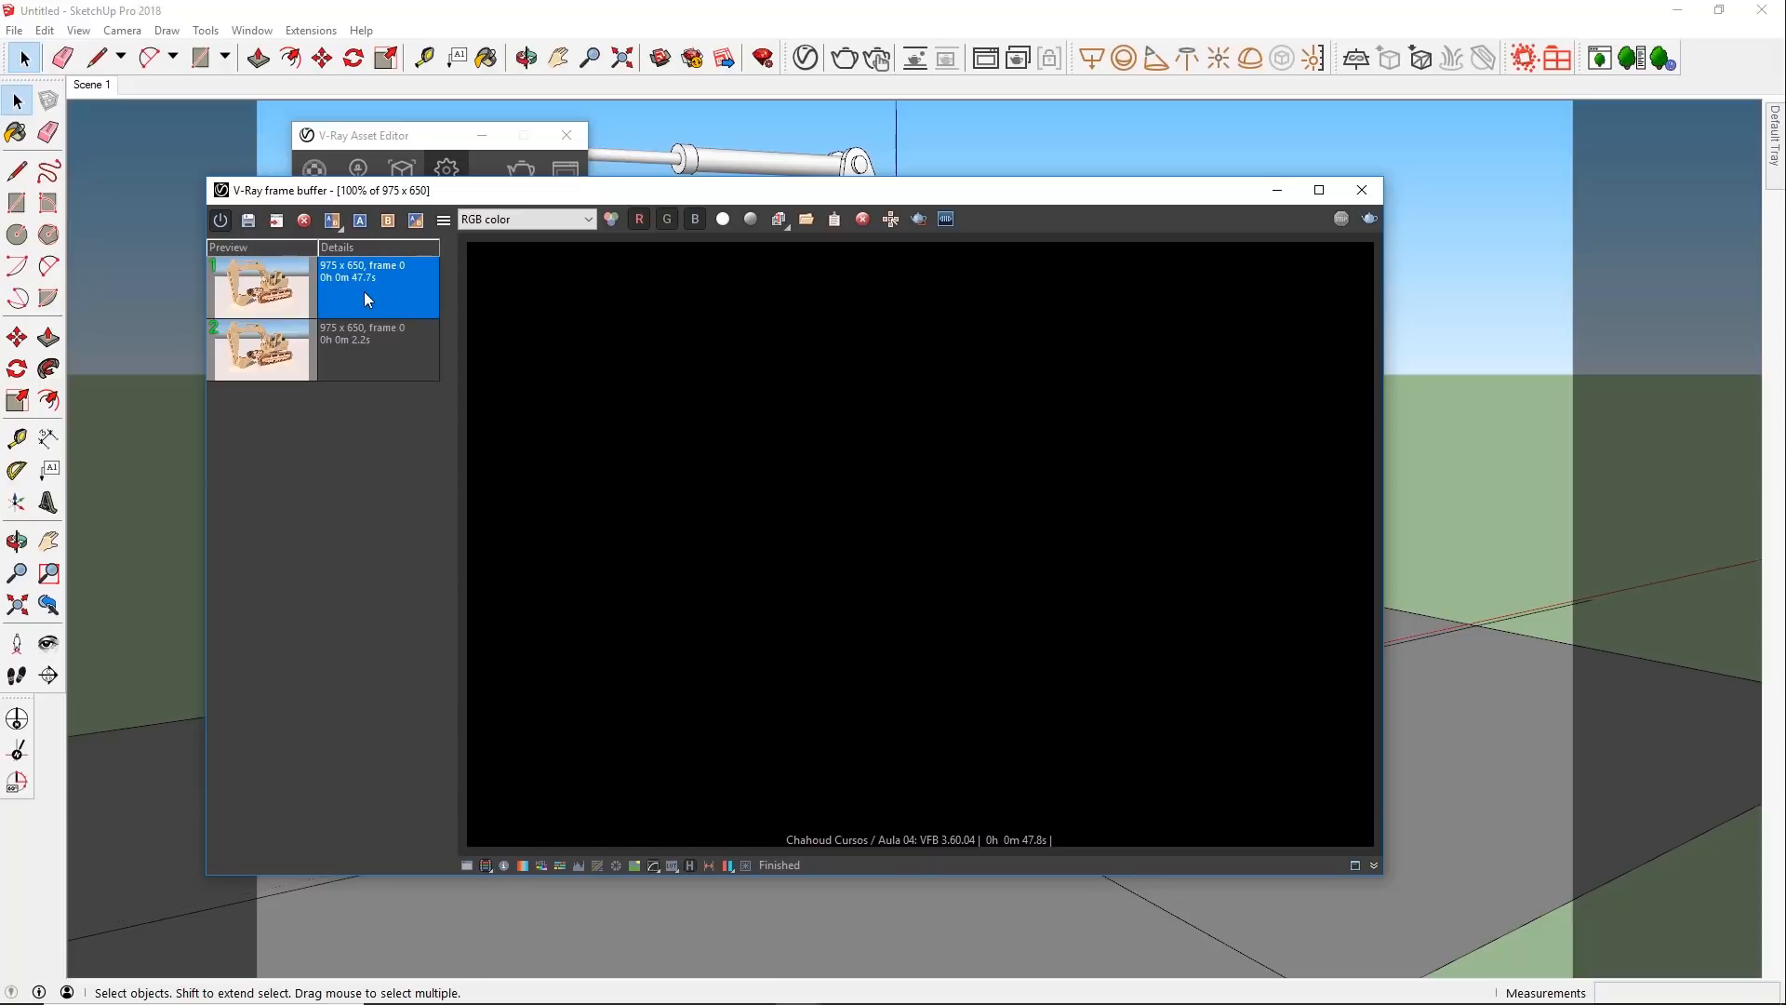
click(276, 221)
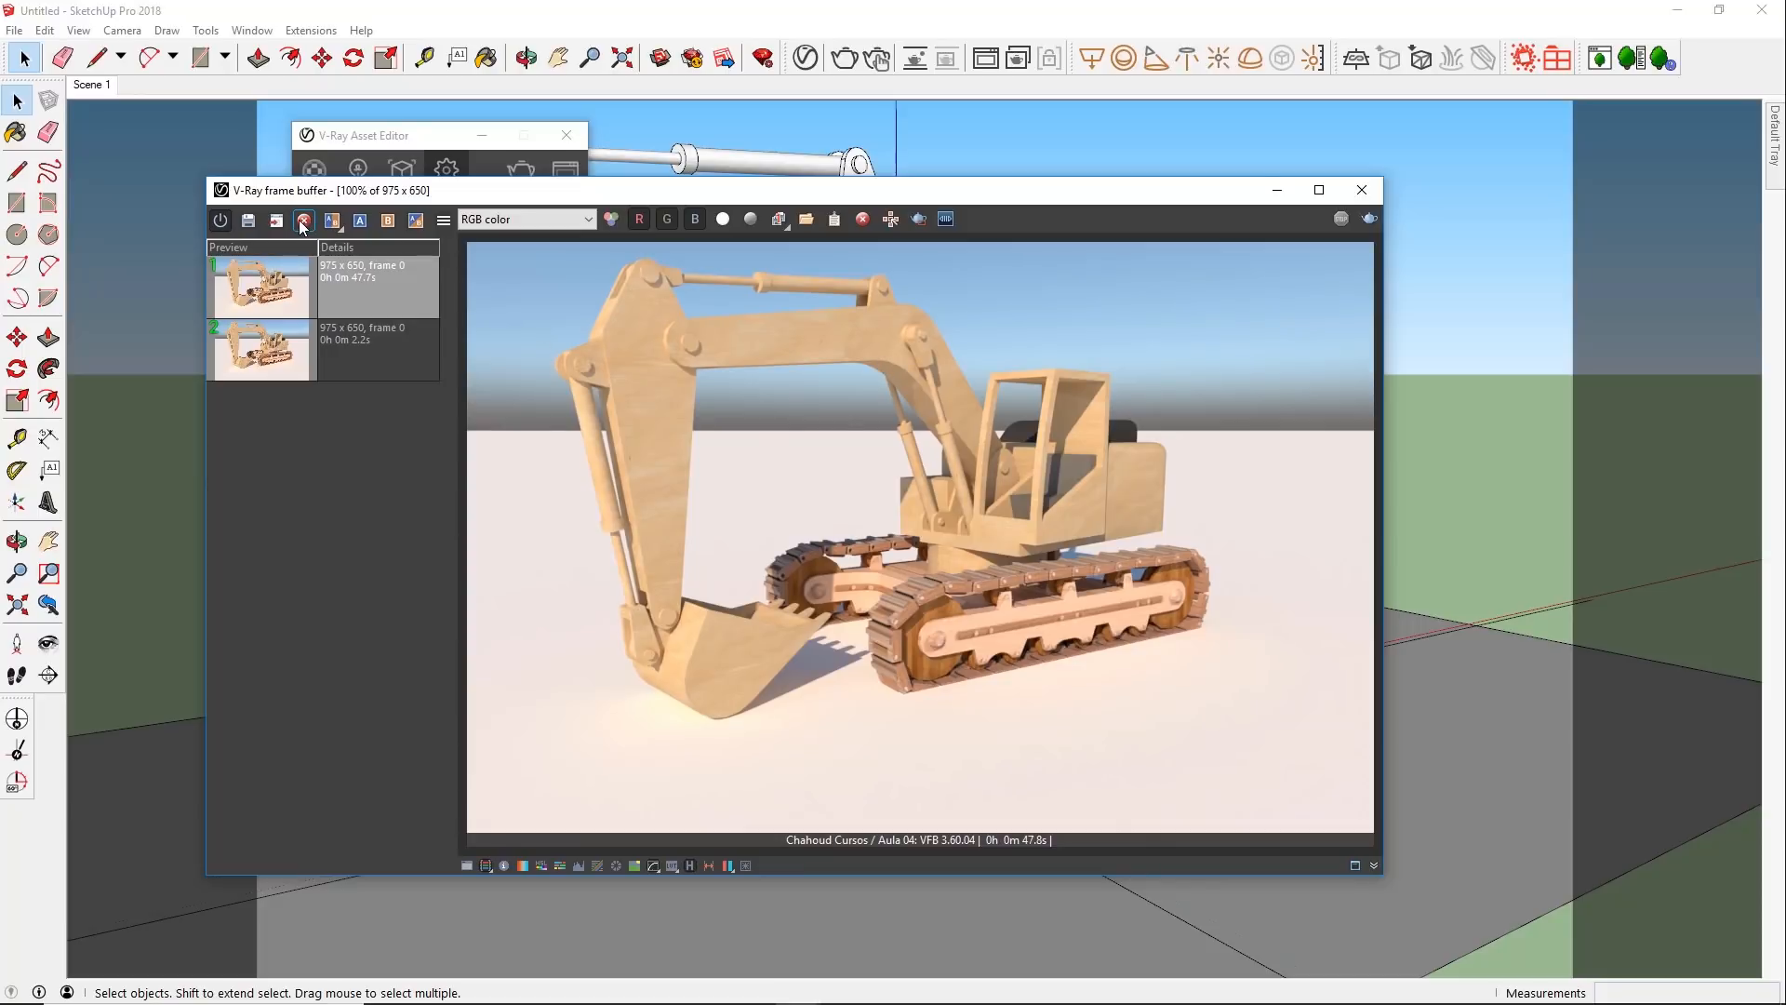
Step: Select the higher-quality render in the history and set it as comparison image A
click(342, 301)
click(350, 342)
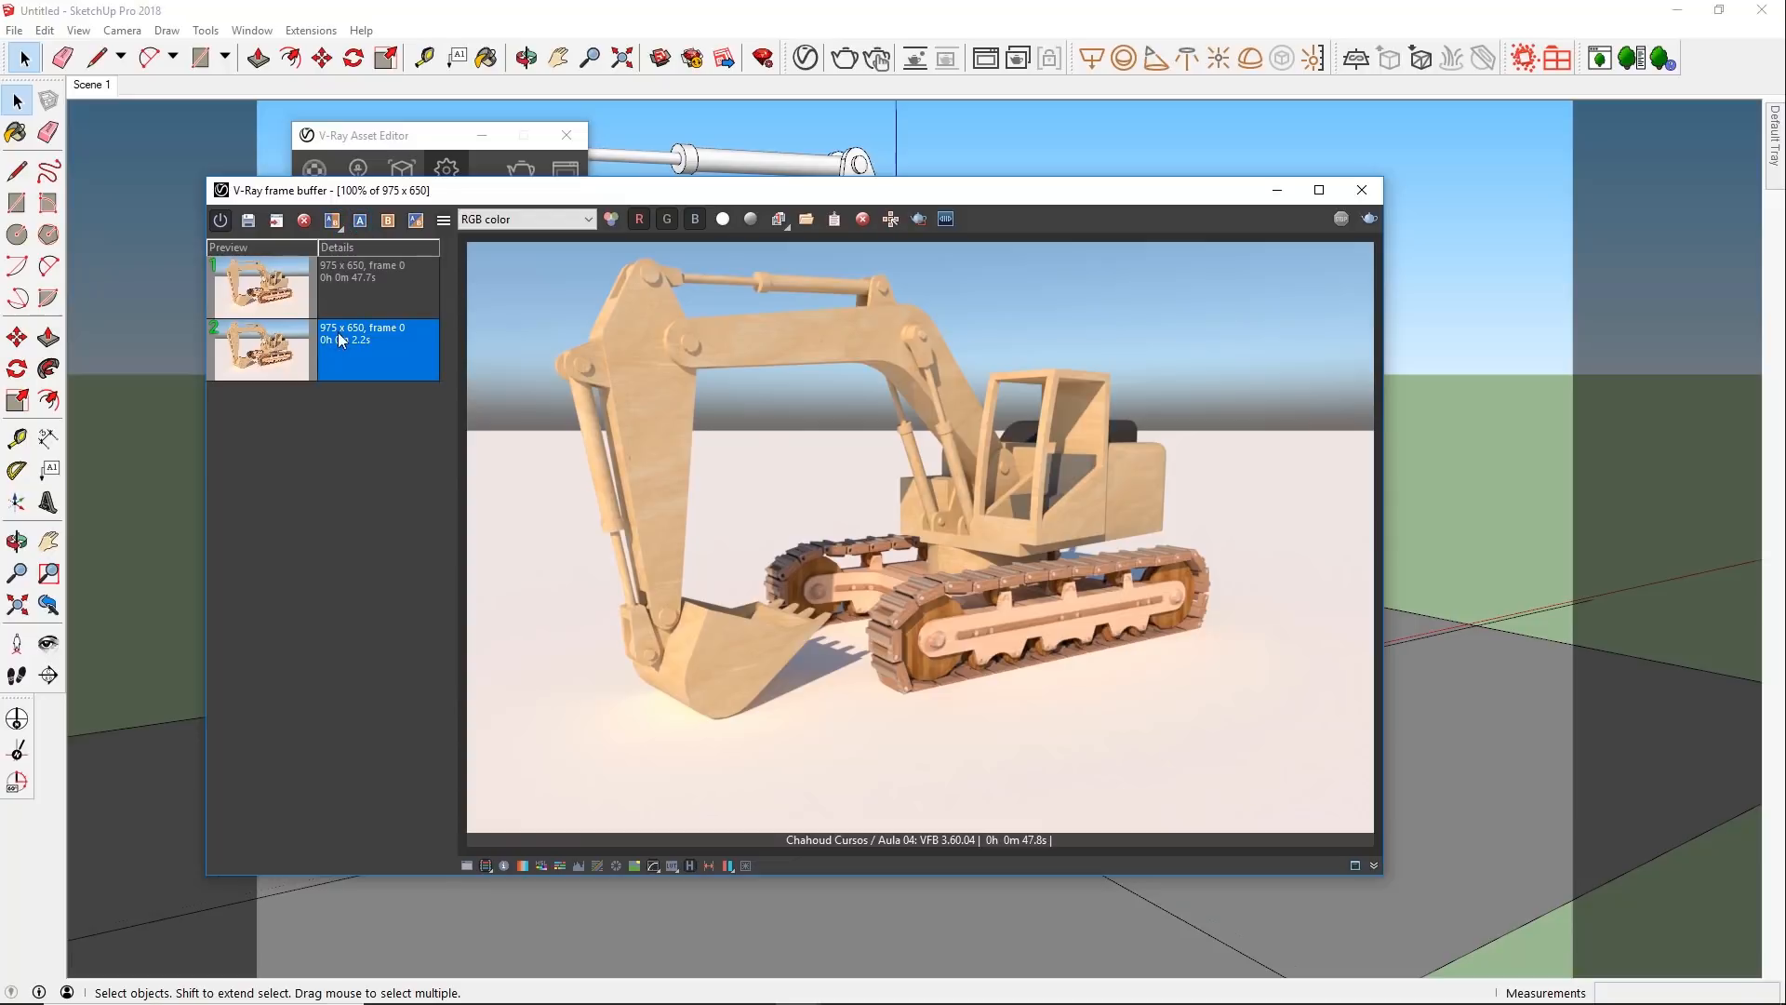
click(342, 290)
click(360, 221)
click(359, 224)
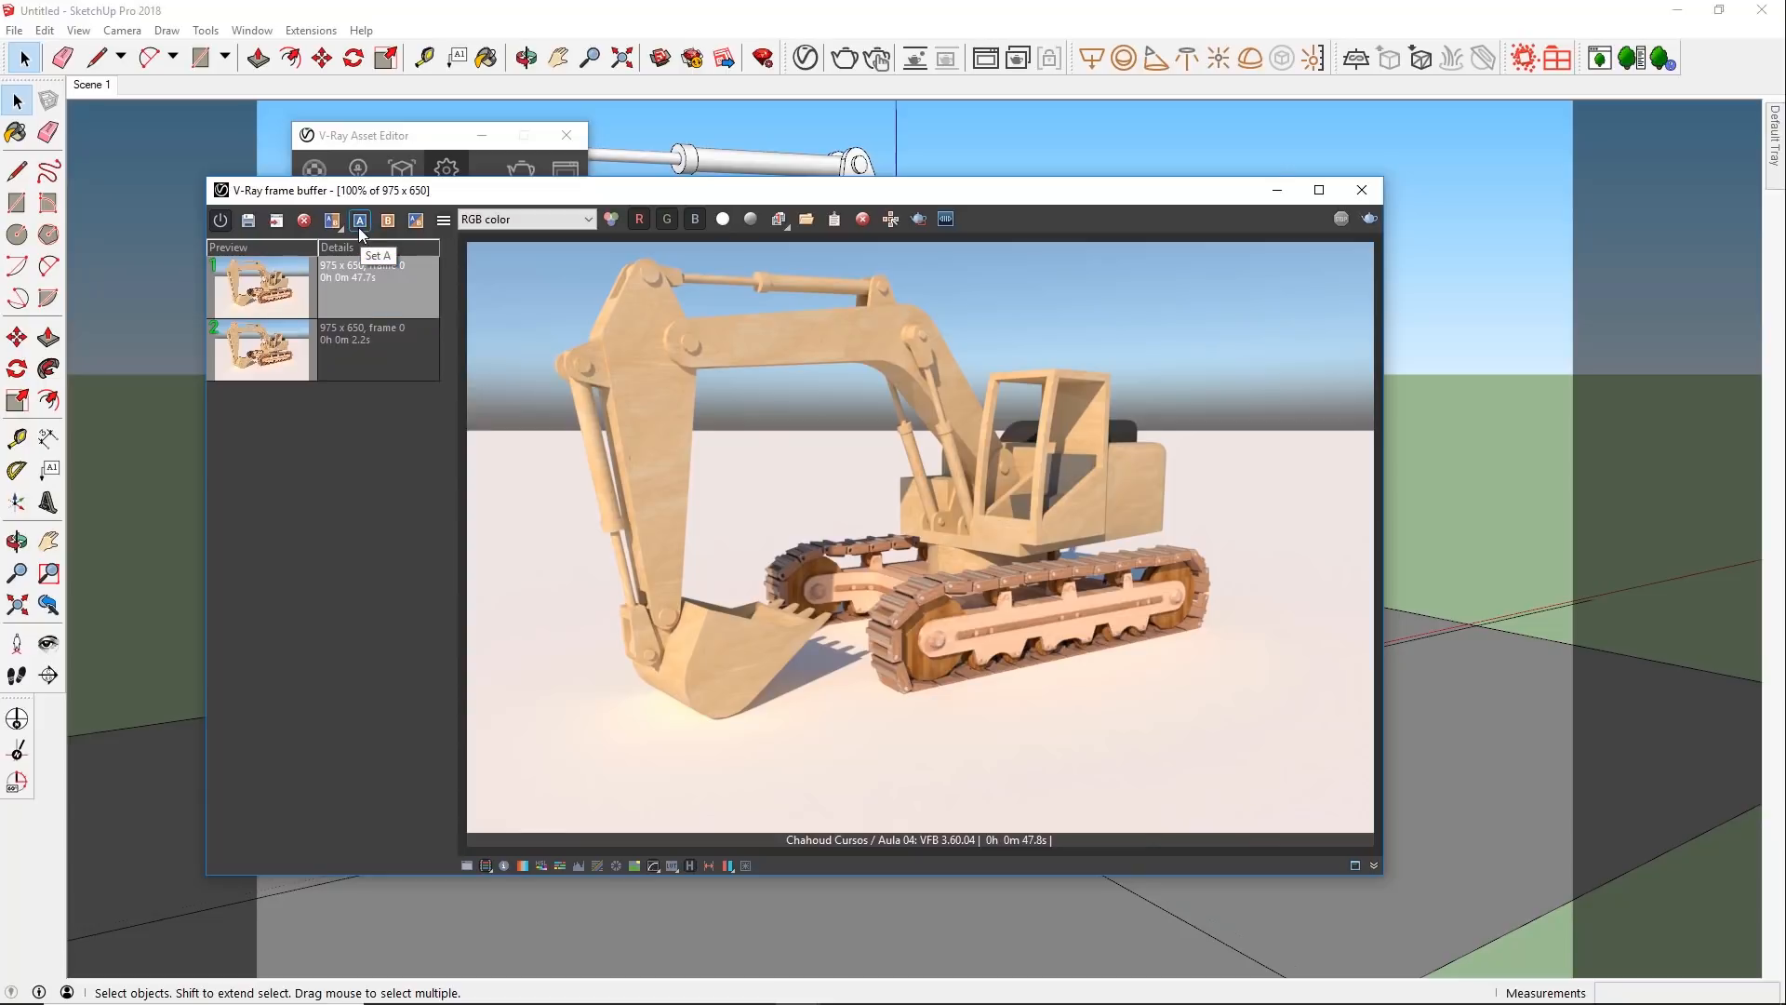
Step: Set the Draft render in the history as comparison image B and slide the divider across the excavator to compare noise up close
click(333, 342)
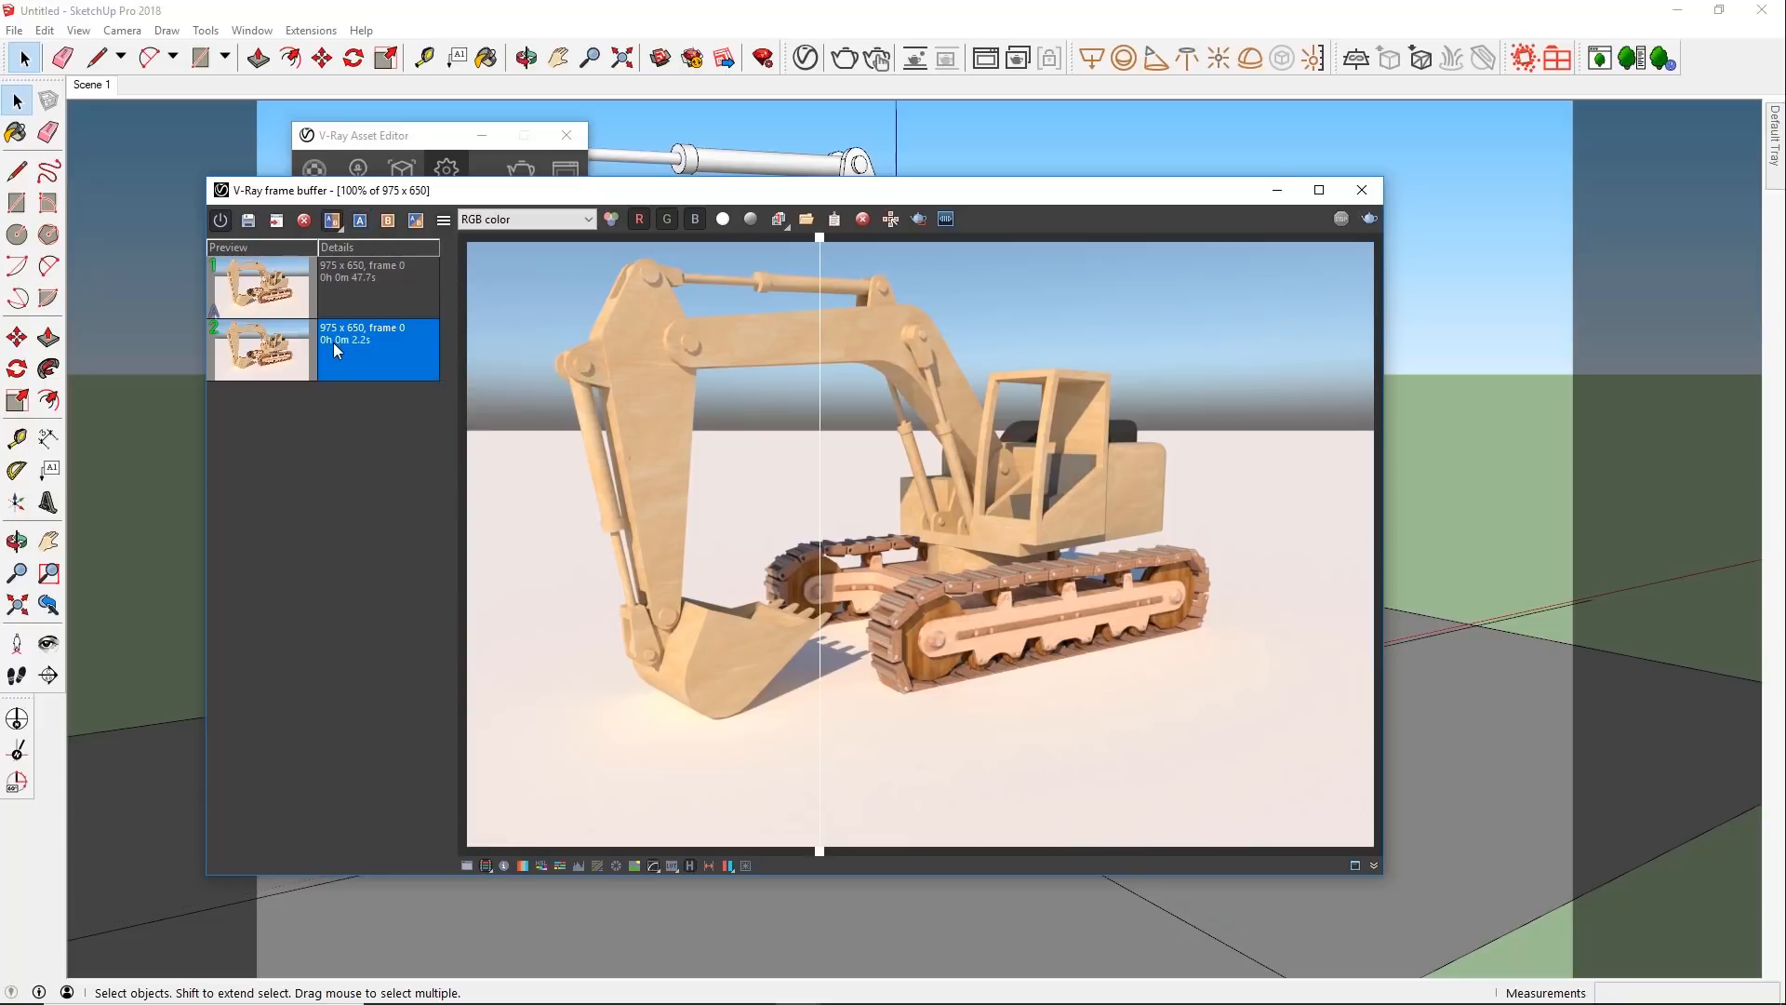
click(389, 222)
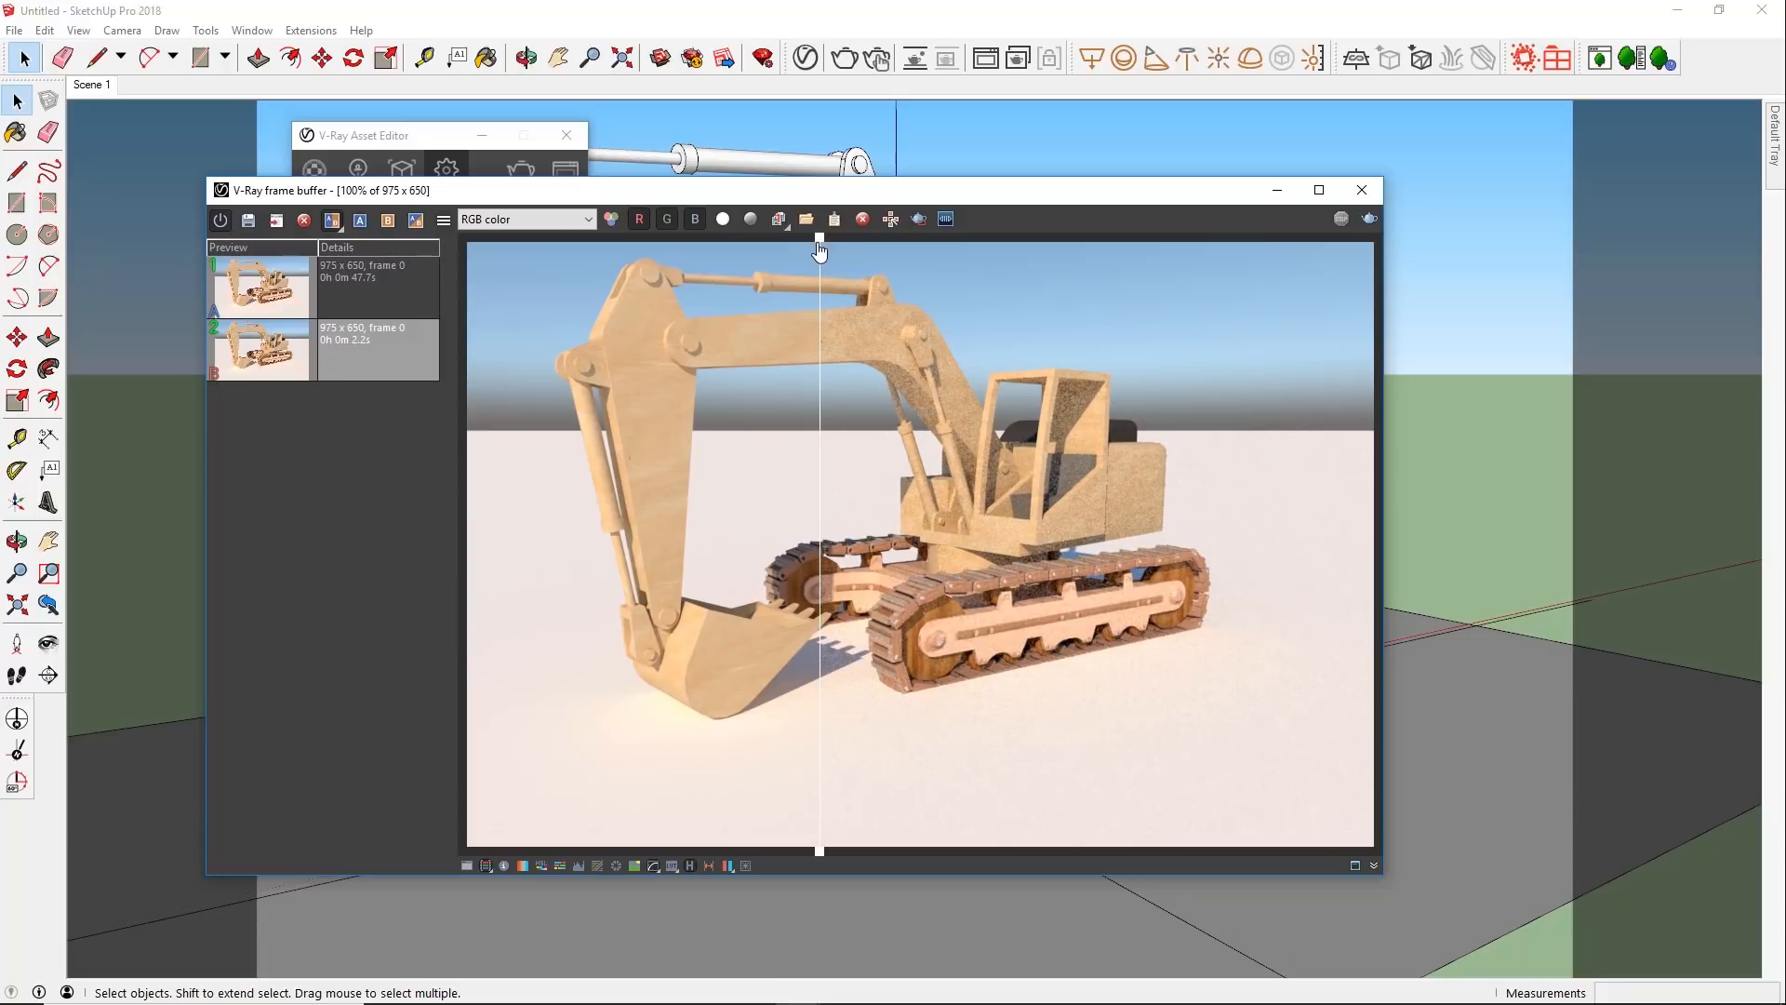
drag(819, 247, 930, 558)
scroll(837, 614, up, 1)
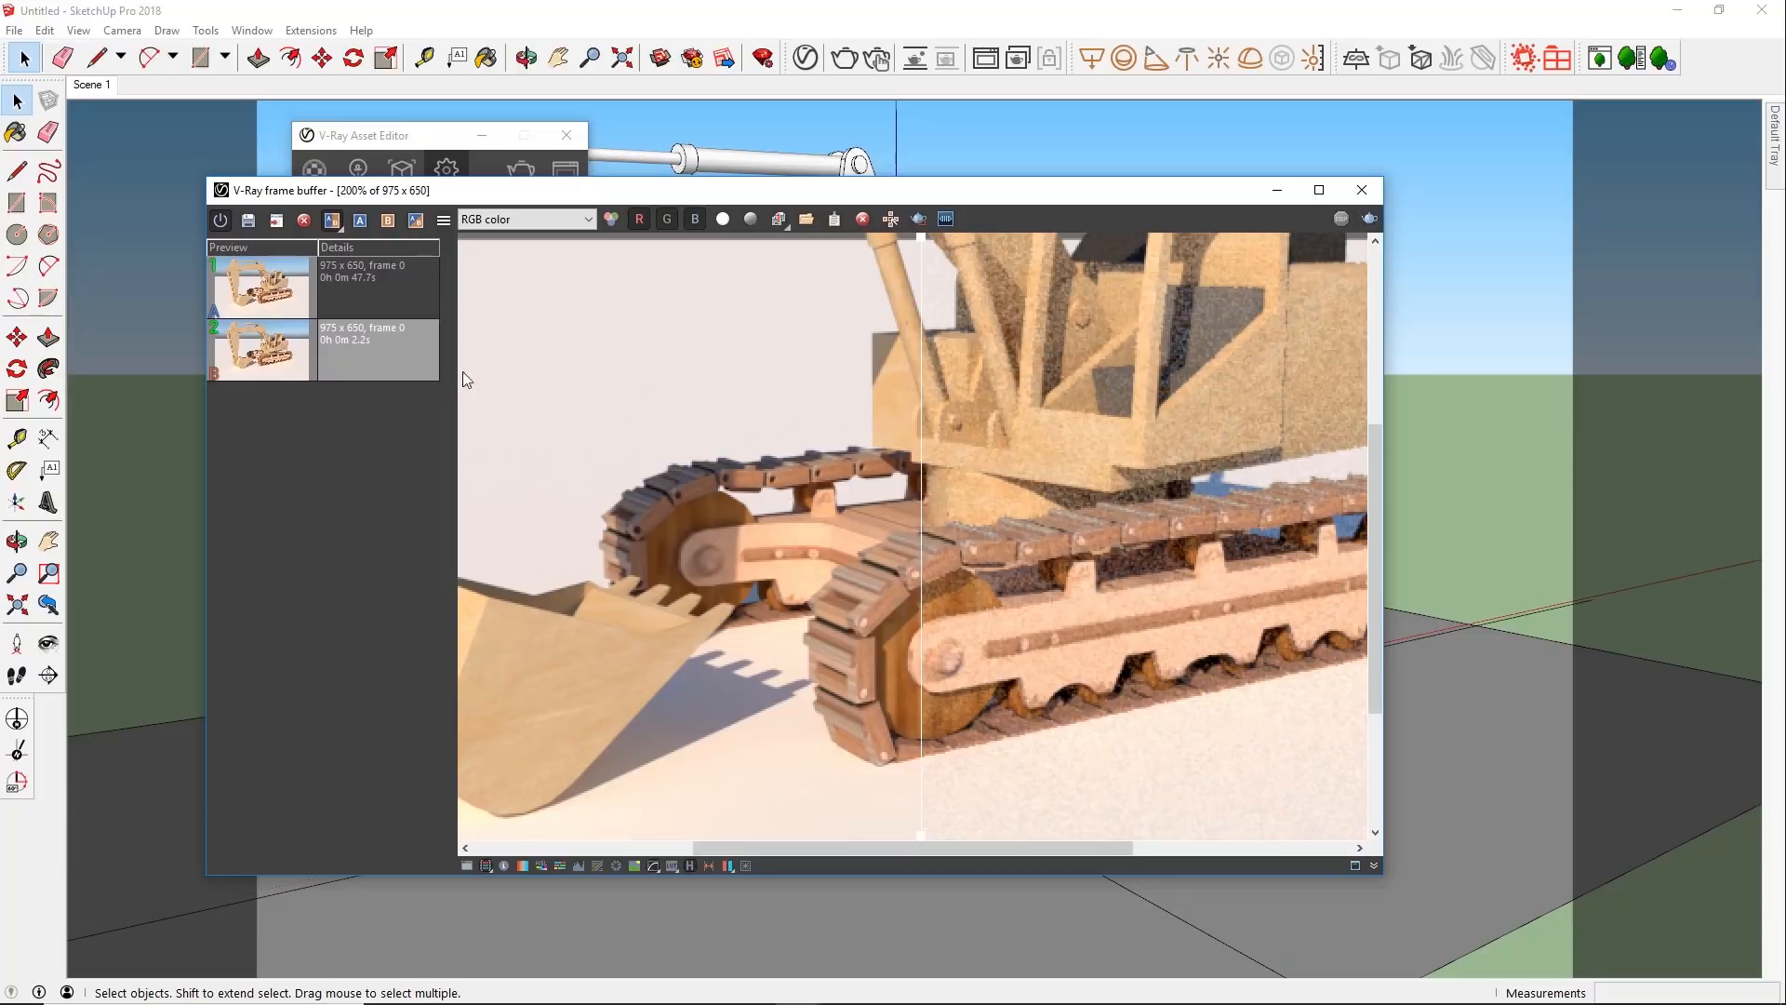
double_click(800, 438)
drag(931, 240, 908, 321)
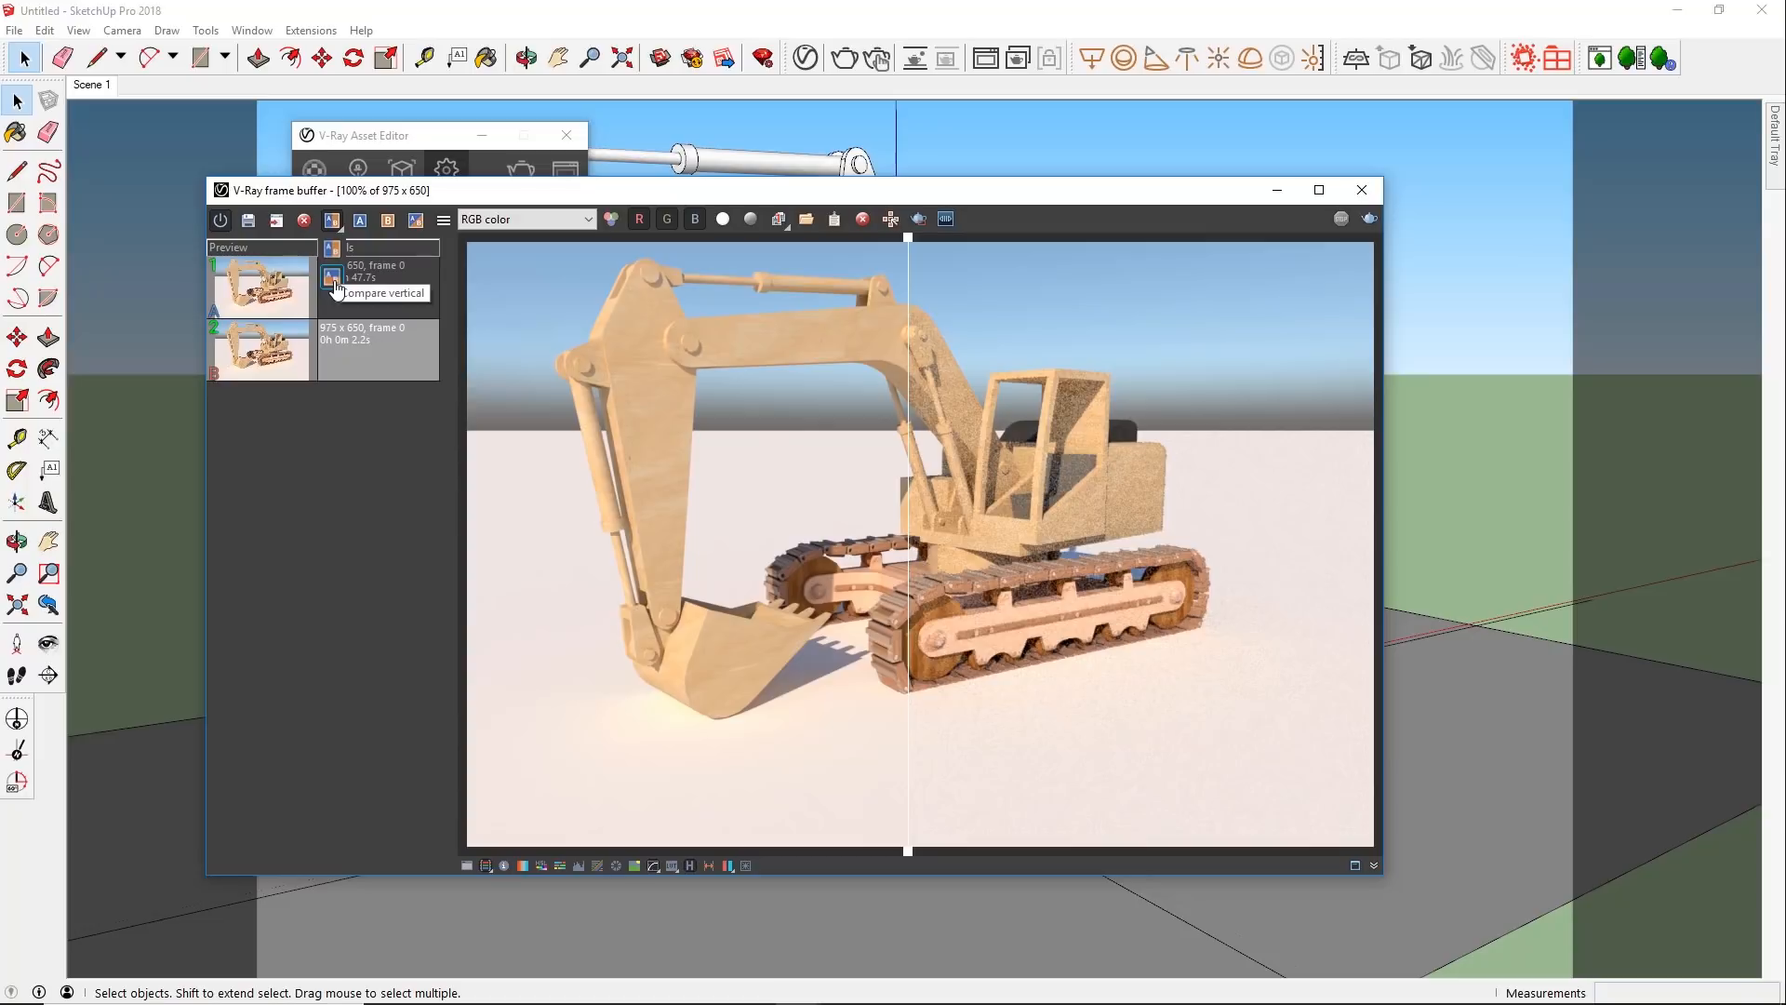
Step: Compare the two renders in vertical mode, moving the divider, and return to horizontal comparison
click(336, 287)
mouse_move(1381, 536)
mouse_down()
mouse_move(1359, 325)
mouse_move(1380, 250)
mouse_move(1354, 820)
mouse_move(1364, 386)
mouse_move(1378, 544)
mouse_up()
click(333, 225)
click(333, 249)
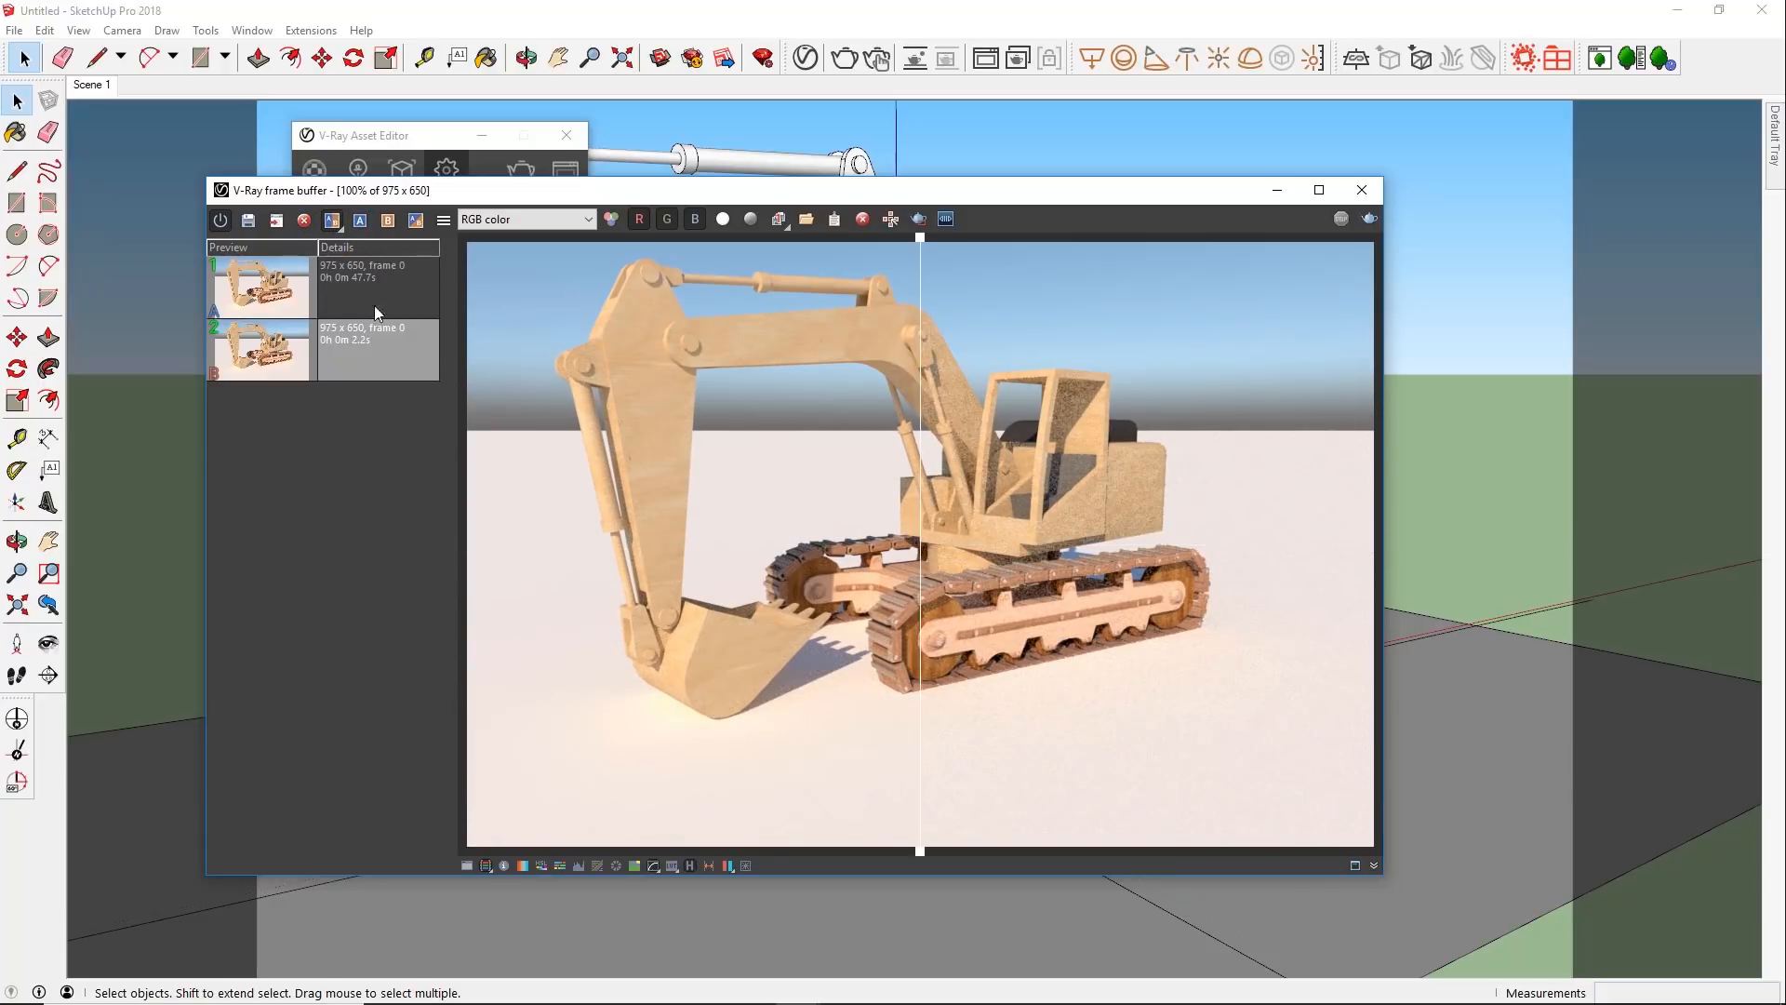
Step: Swap comparison images A and B, and view the render history settings without changing them
click(410, 234)
click(442, 221)
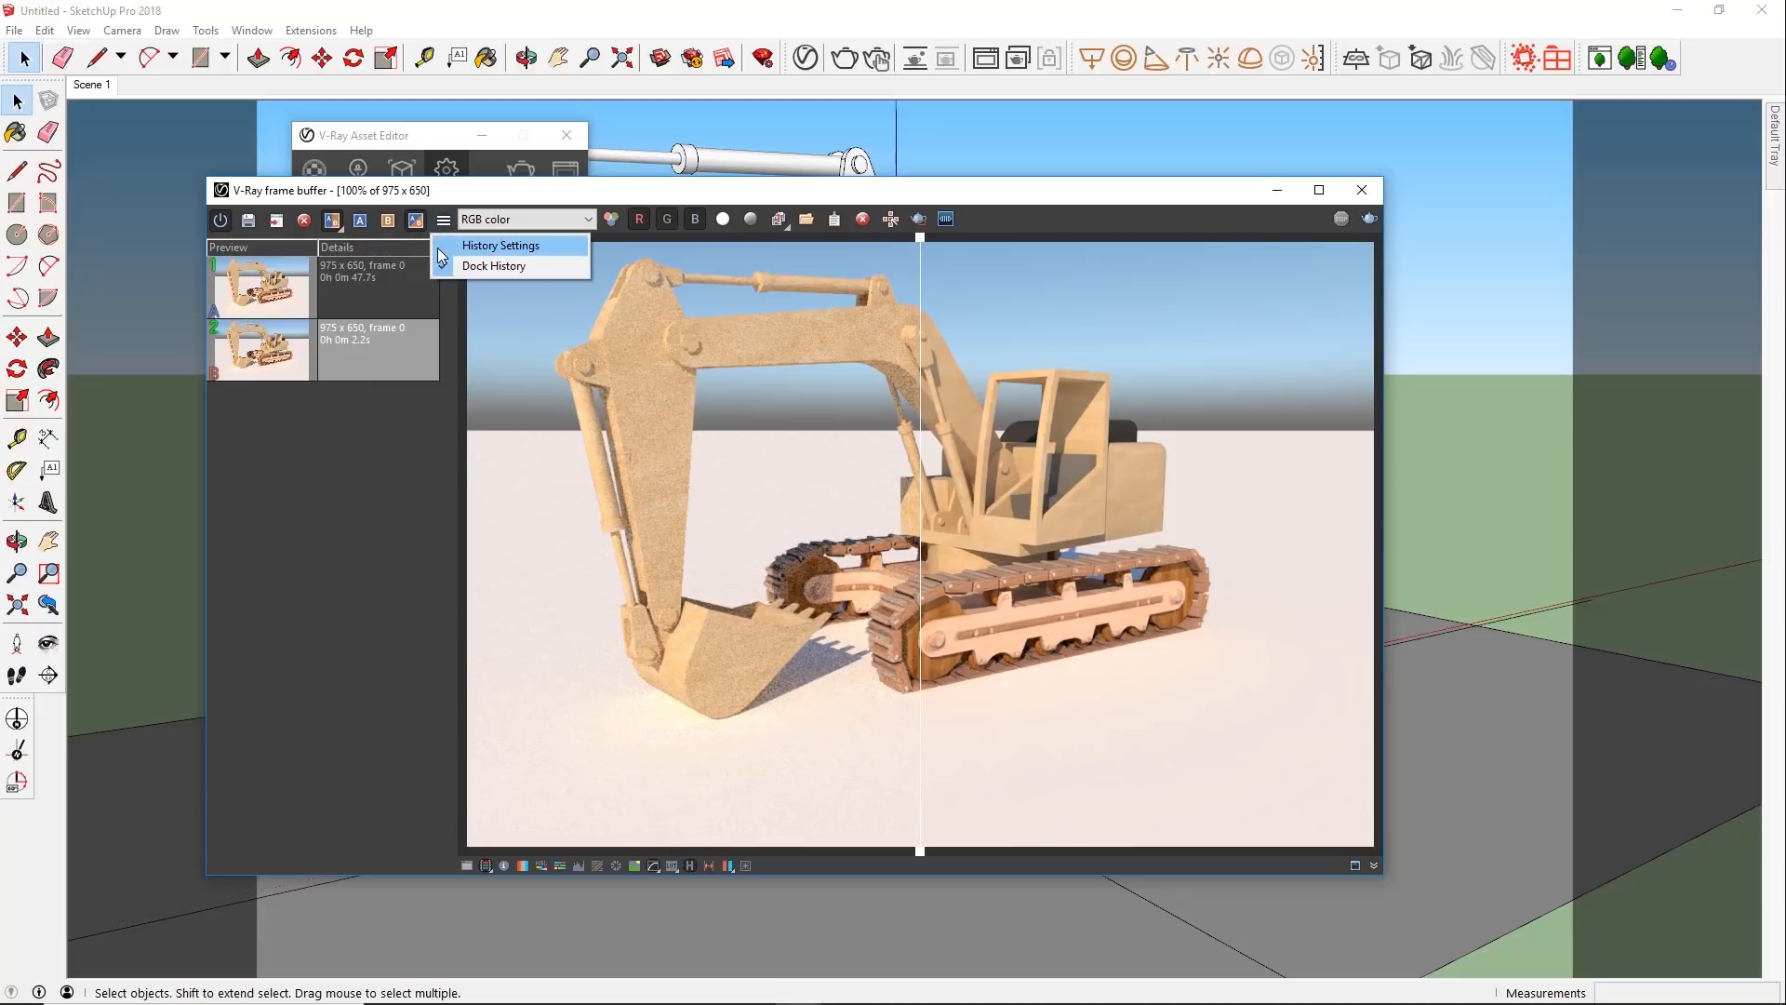
click(443, 247)
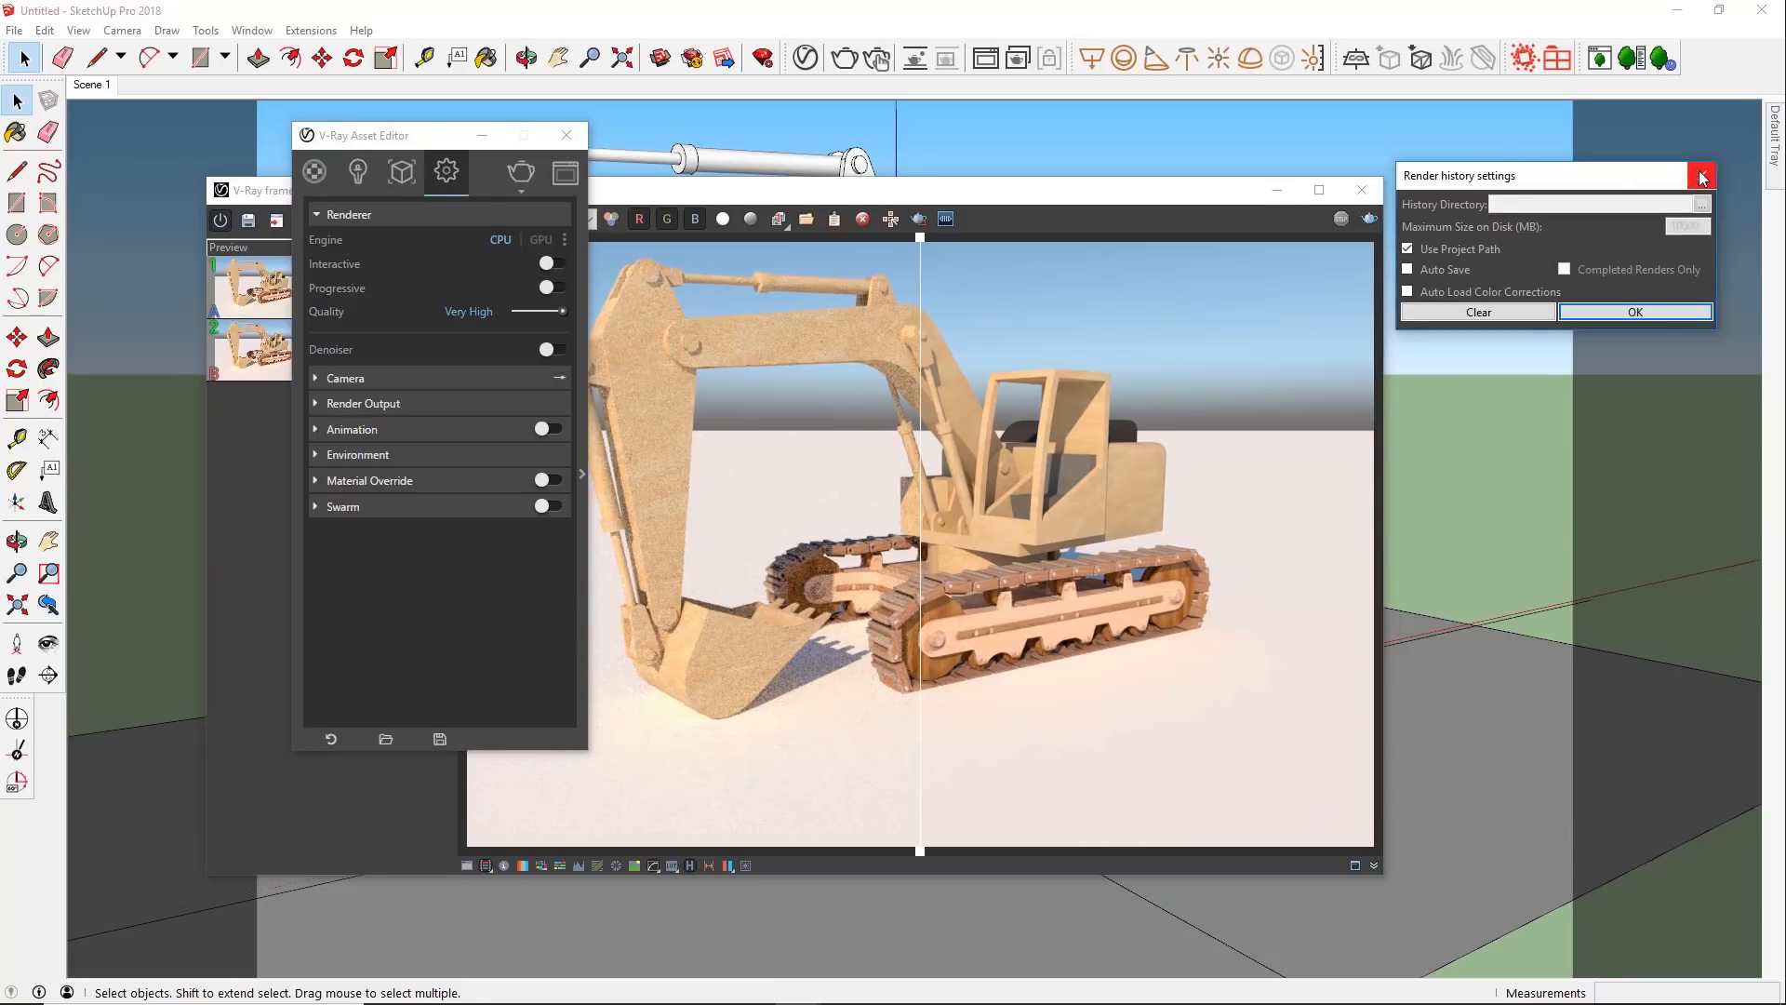
click(1703, 176)
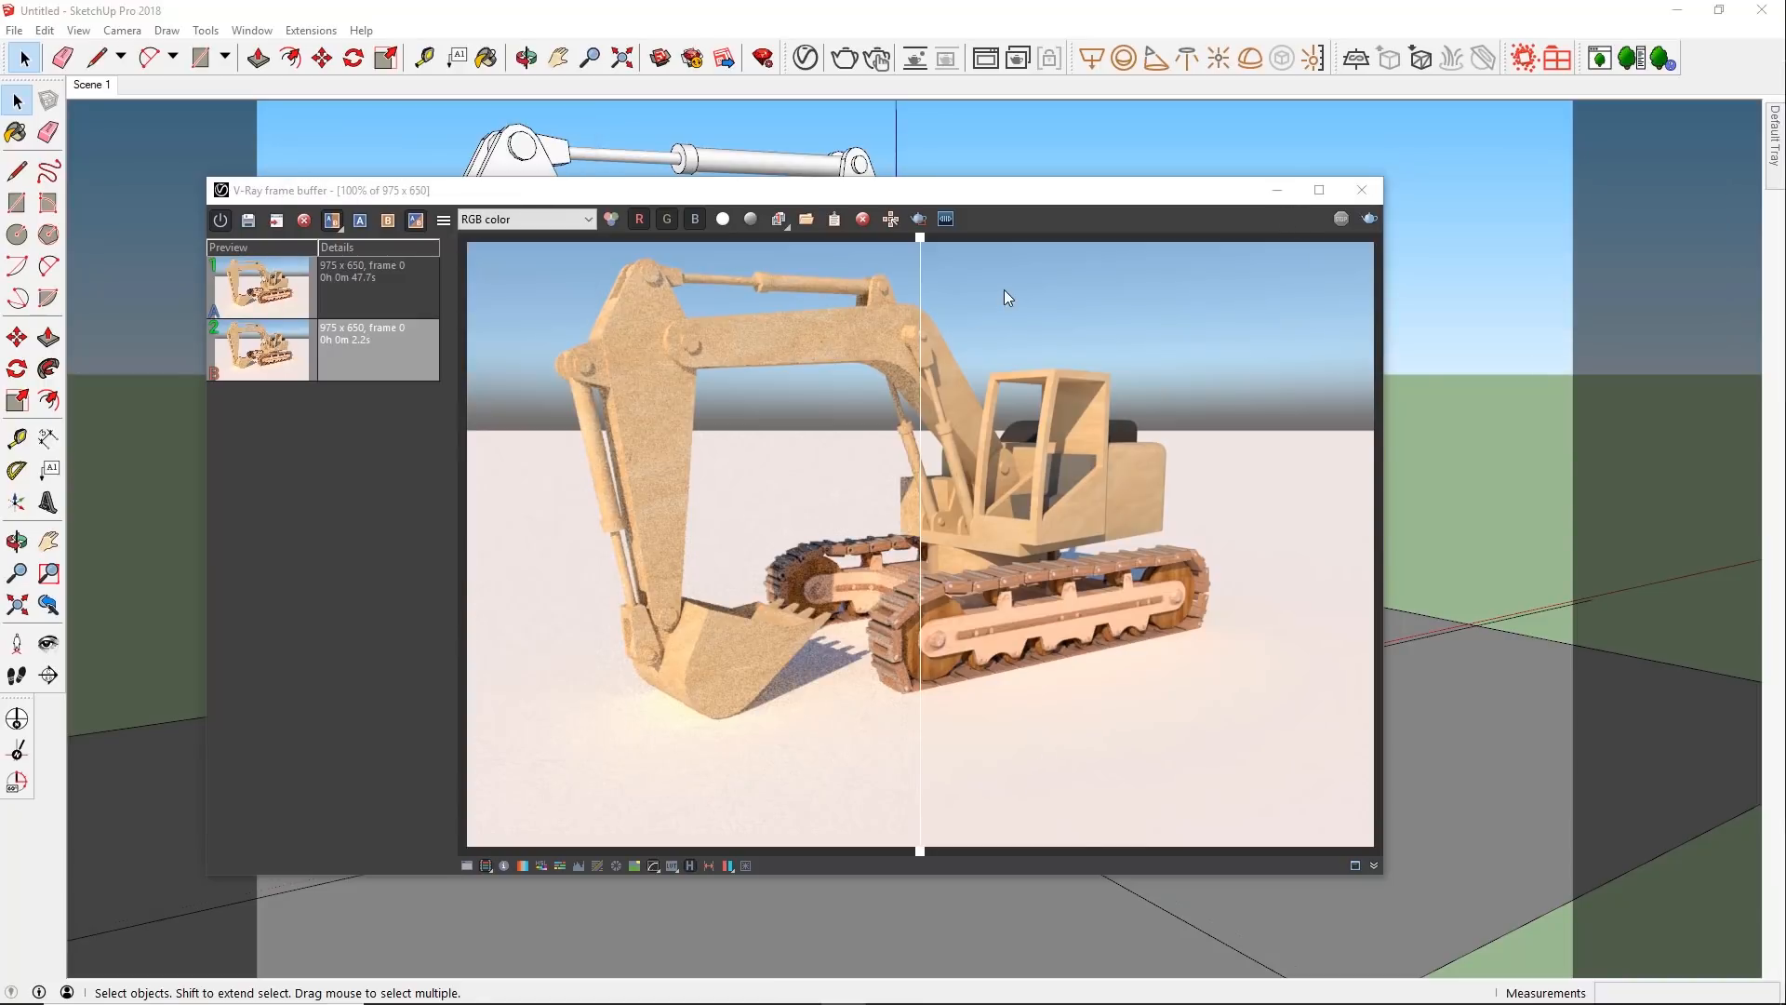